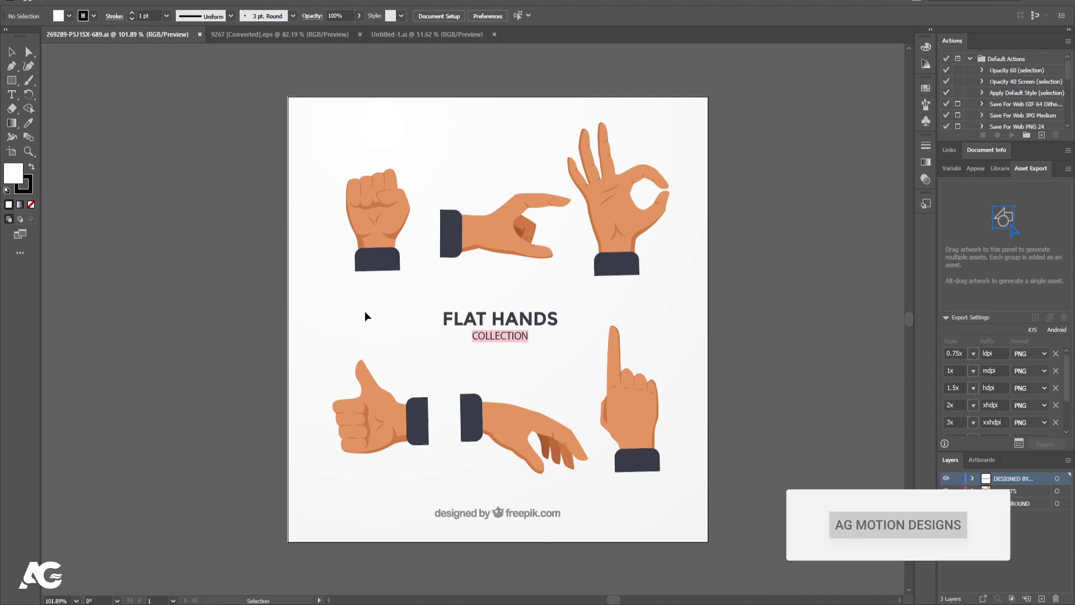
- Copy the downward-reaching hand from the flat hands file into Untitled-1.ai and enlarge it to about 566 px wide
left_click(504, 420)
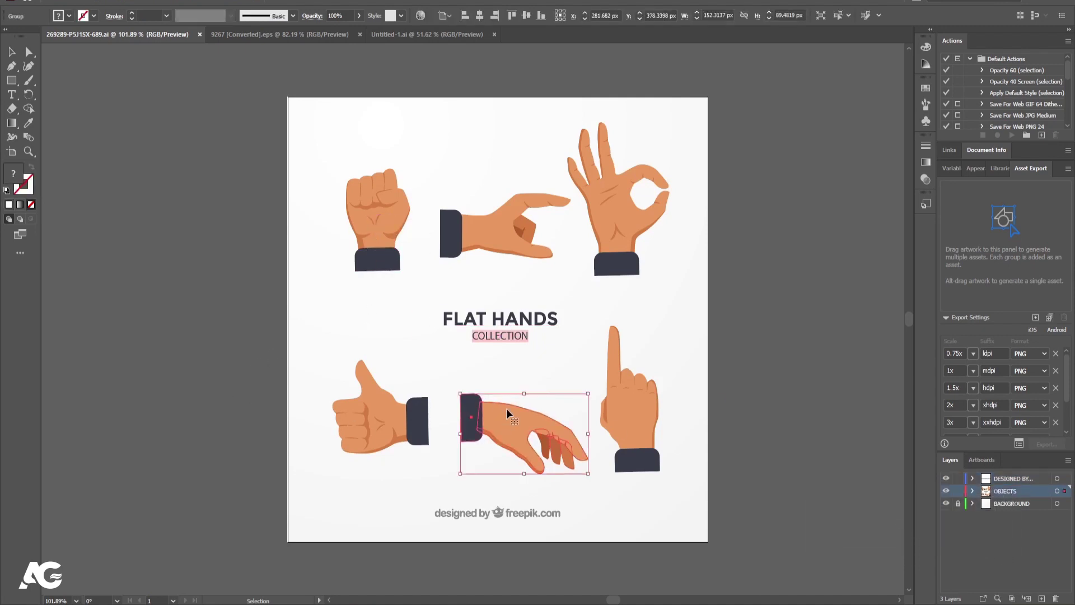
left_click(768, 373)
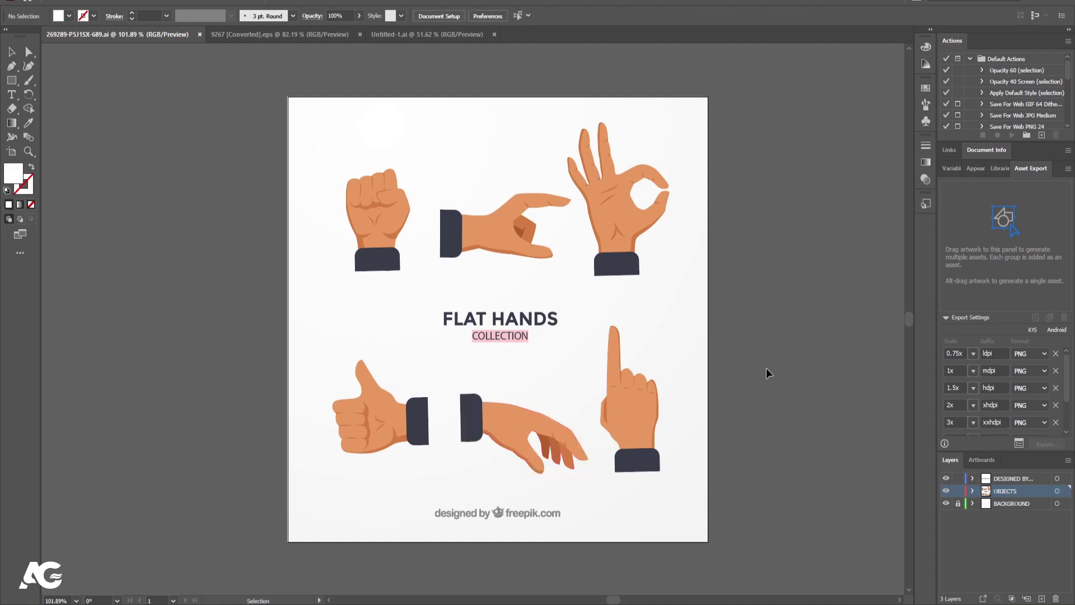
left_click(514, 438)
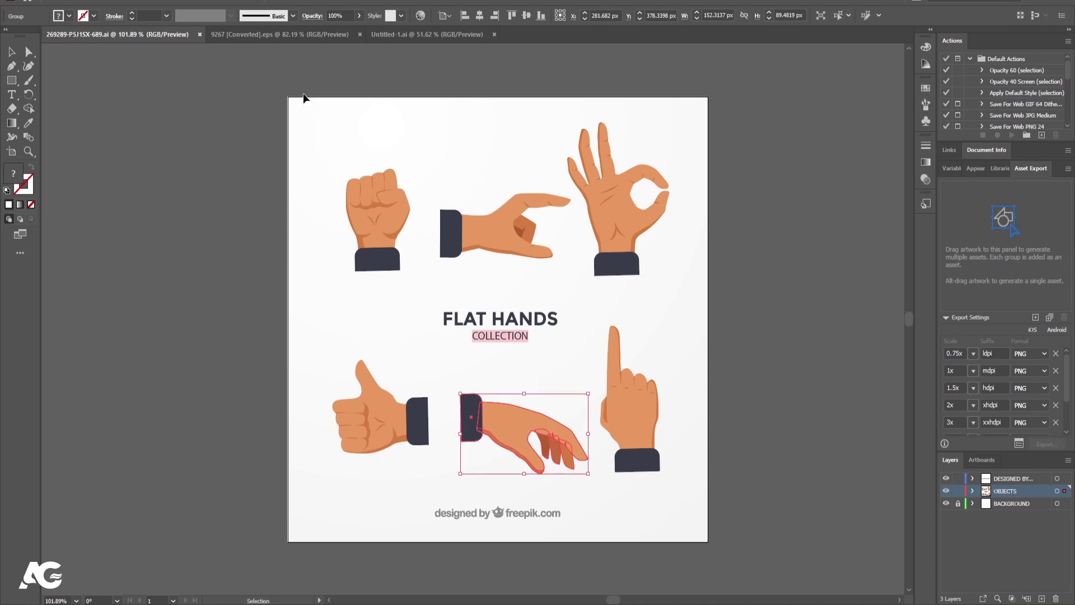
left_click(400, 35)
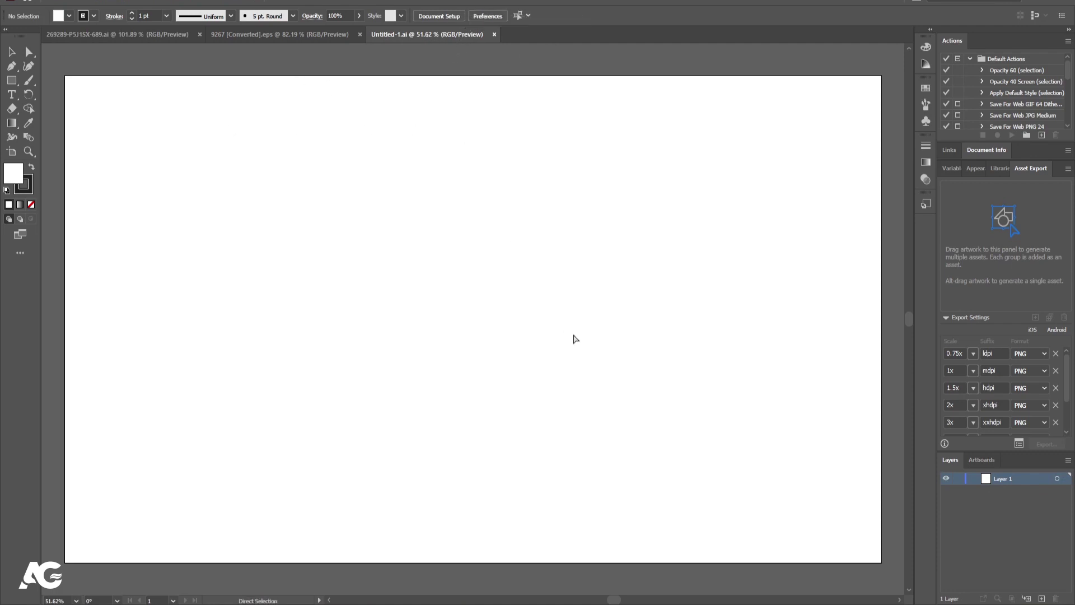
key("ctrl+v")
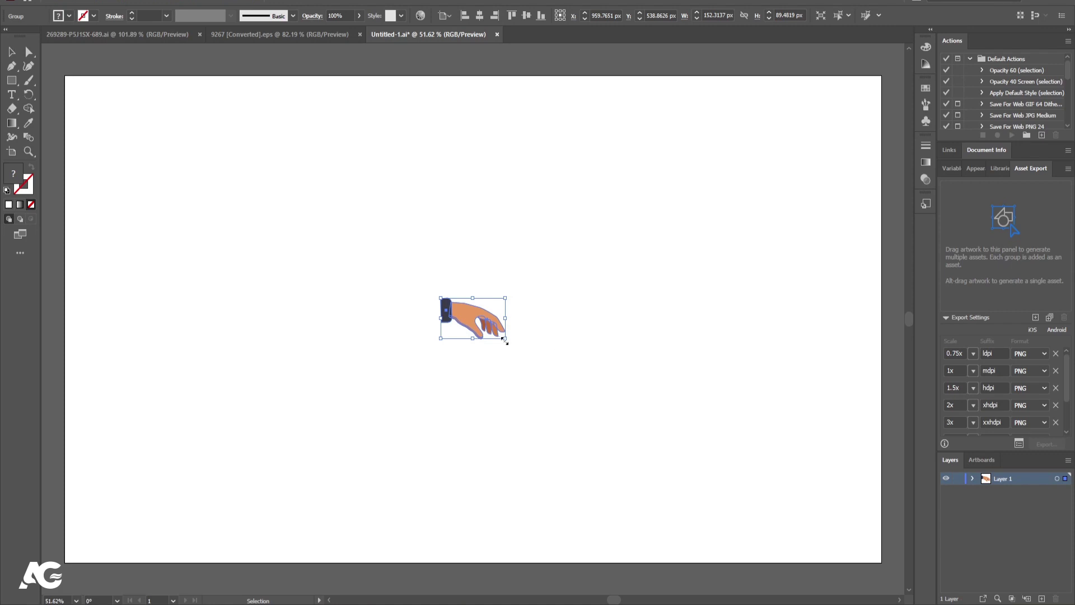
left_click_drag(503, 340, 681, 482)
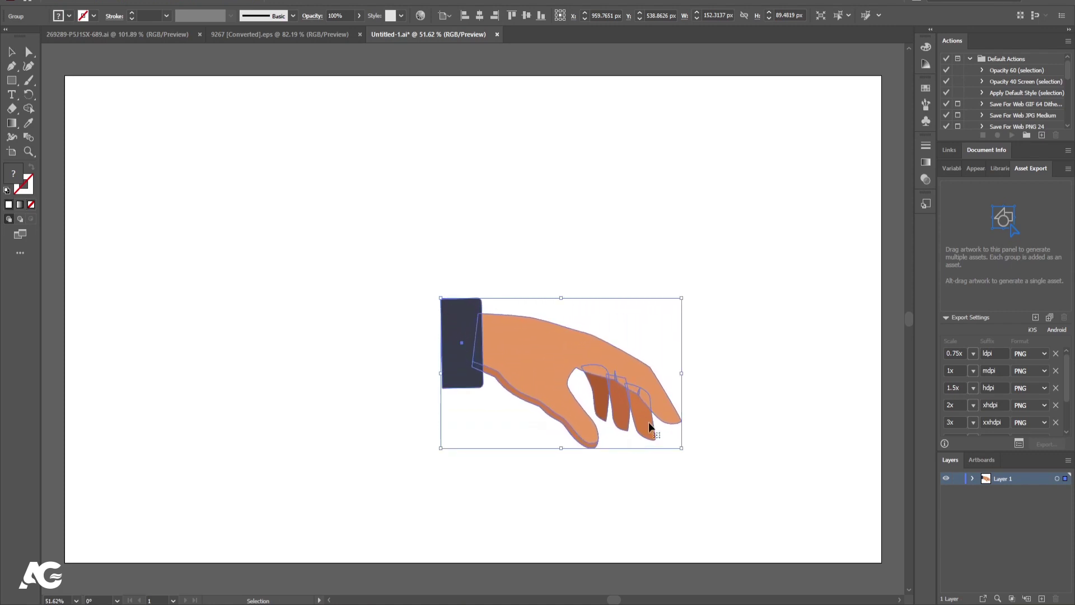
- Reflect the hand across the horizontal axis so its palm faces upward
right_click(555, 353)
mouse_move(605, 487)
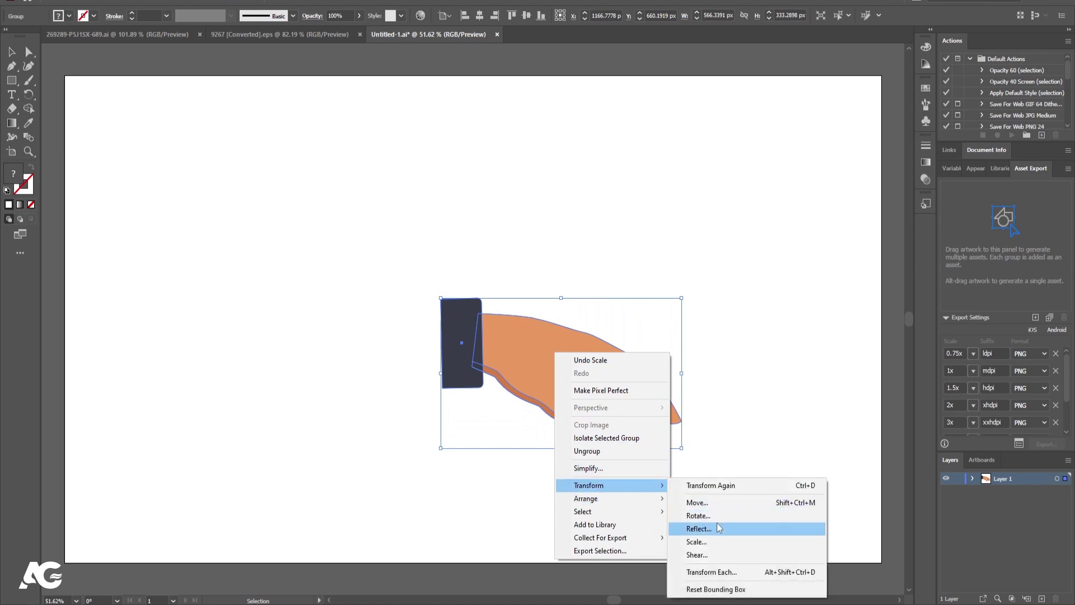
left_click(699, 529)
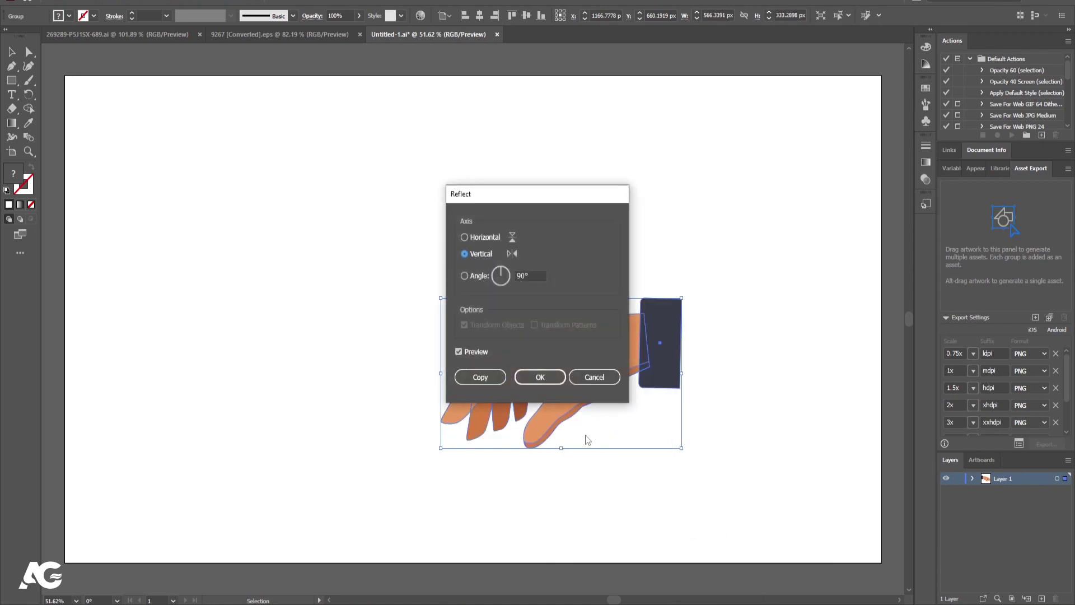
left_click(464, 238)
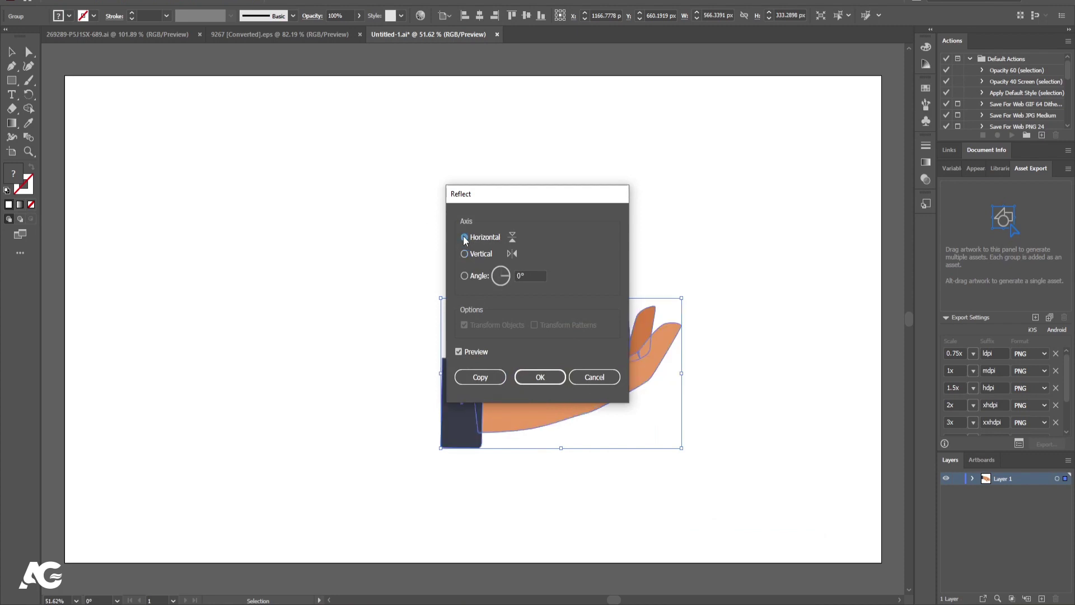
left_click(539, 377)
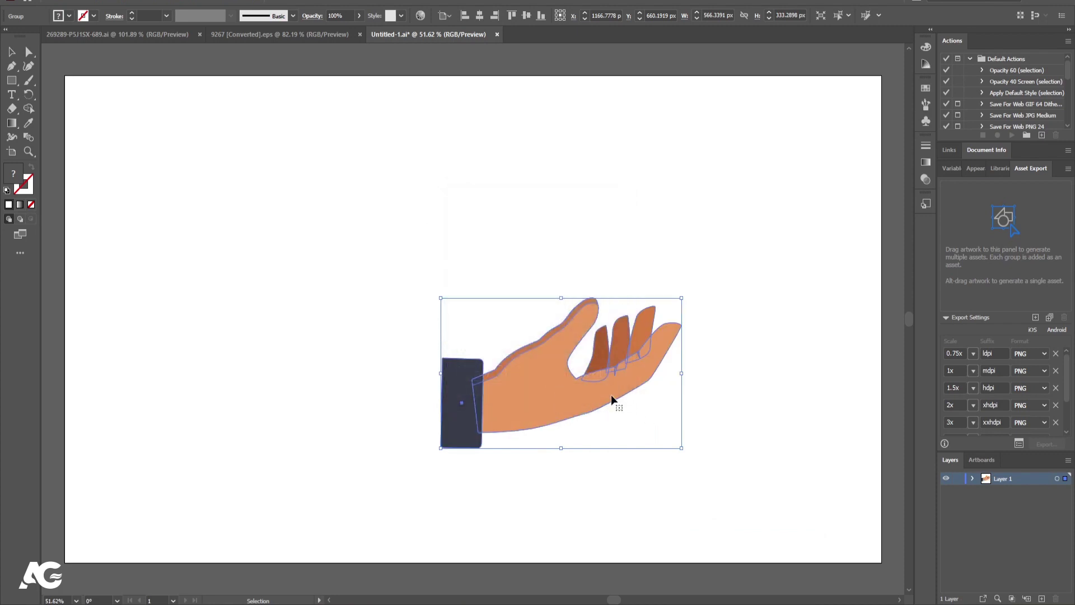
- Rotate the hand slightly clockwise and centre it horizontally on the artboard
left_click_drag(687, 292, 696, 339)
left_click_drag(520, 379, 430, 369)
left_click(439, 224)
left_click_drag(588, 456, 444, 276)
left_click(475, 241)
left_click(430, 379)
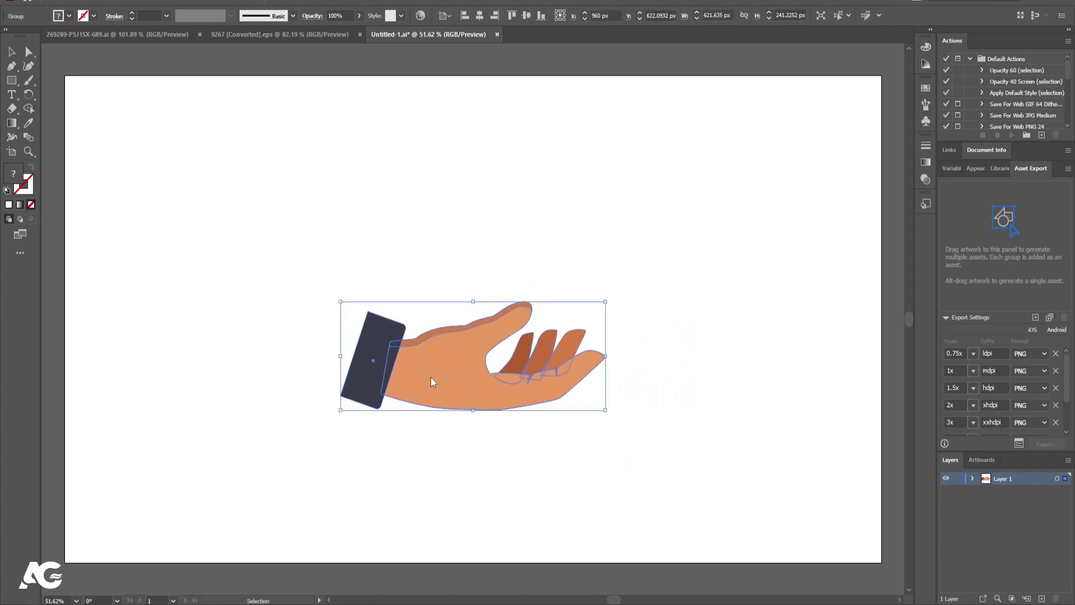
- Ungroup the artwork to separate the dark cuff from the hand
right_click(432, 379)
left_click(463, 477)
left_click(605, 463)
- Move the hand without the cuff onto a new layer in its original position, and order that layer below the cuff's layer
left_click_drag(641, 463, 432, 242)
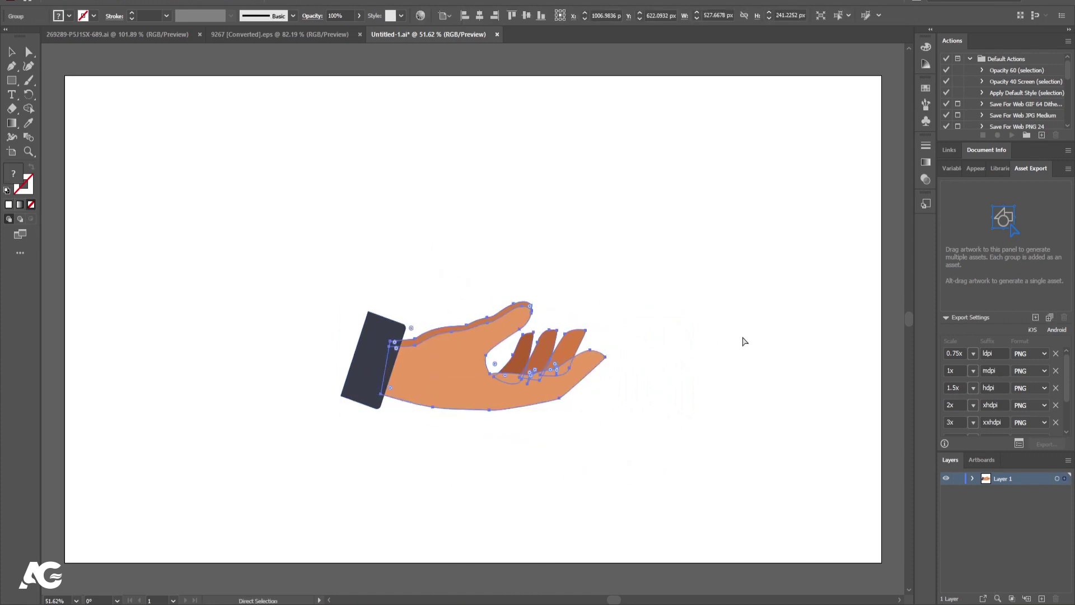
key("Delete")
left_click(1042, 598)
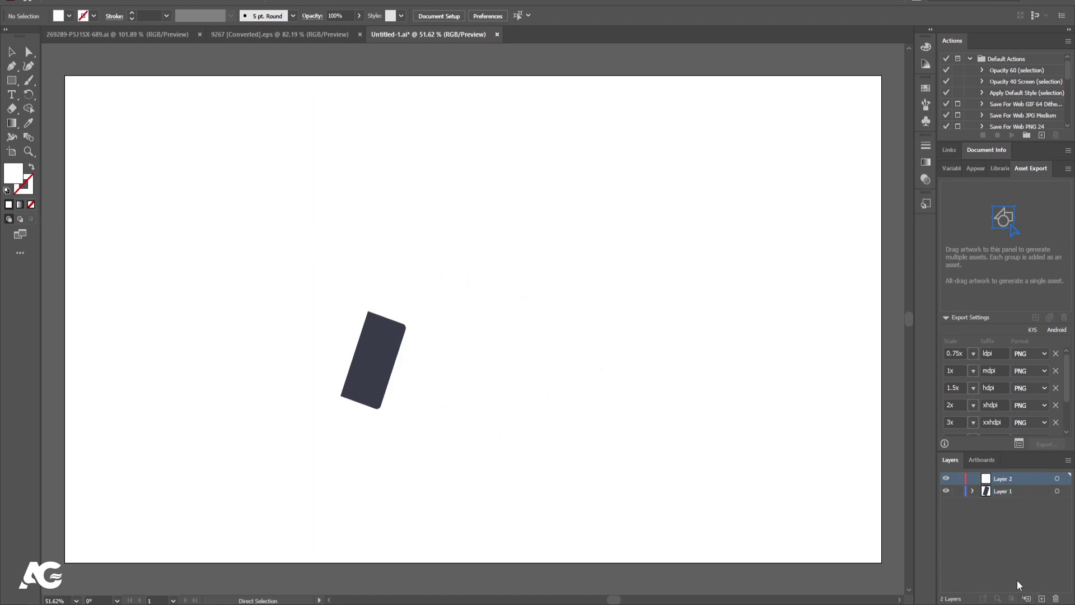
key("ctrl+shift+v")
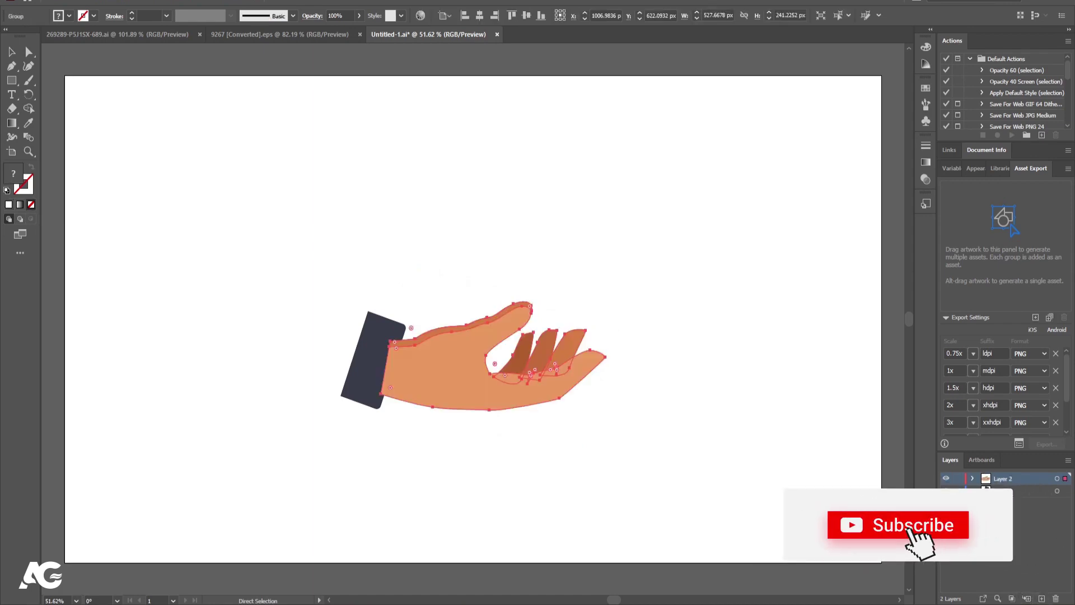
left_click_drag(1002, 478, 1002, 496)
key("v")
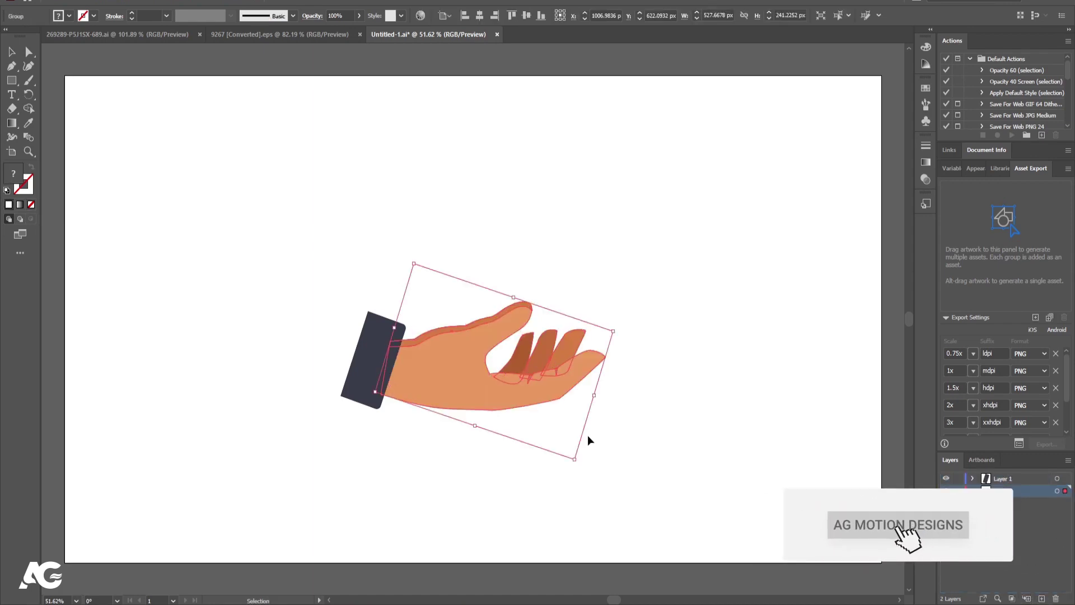
left_click(504, 487)
- Stretch the dark cuff's outer end into a long sleeve reaching beyond the artboard's left edge
left_click(365, 382)
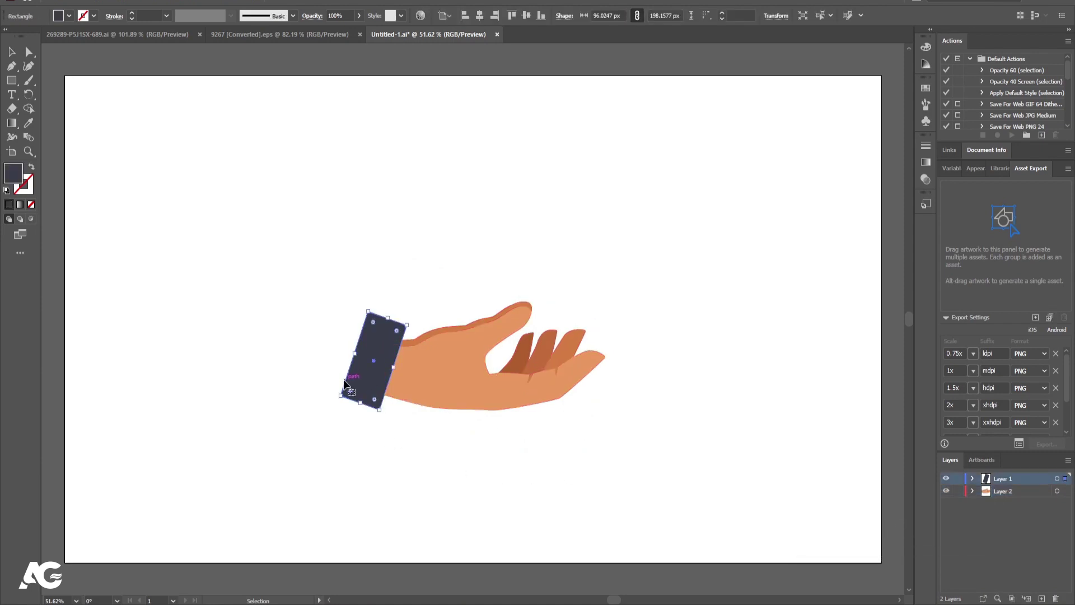
left_click(32, 49)
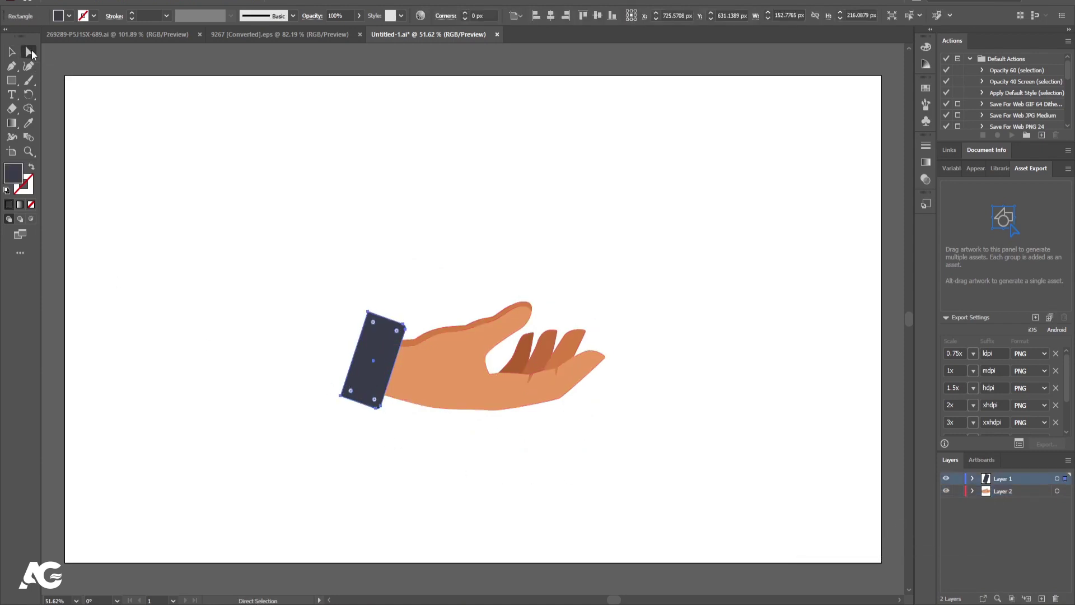
left_click_drag(332, 381, 343, 413)
left_click_drag(356, 302, 56, 205)
key("v")
left_click(325, 238)
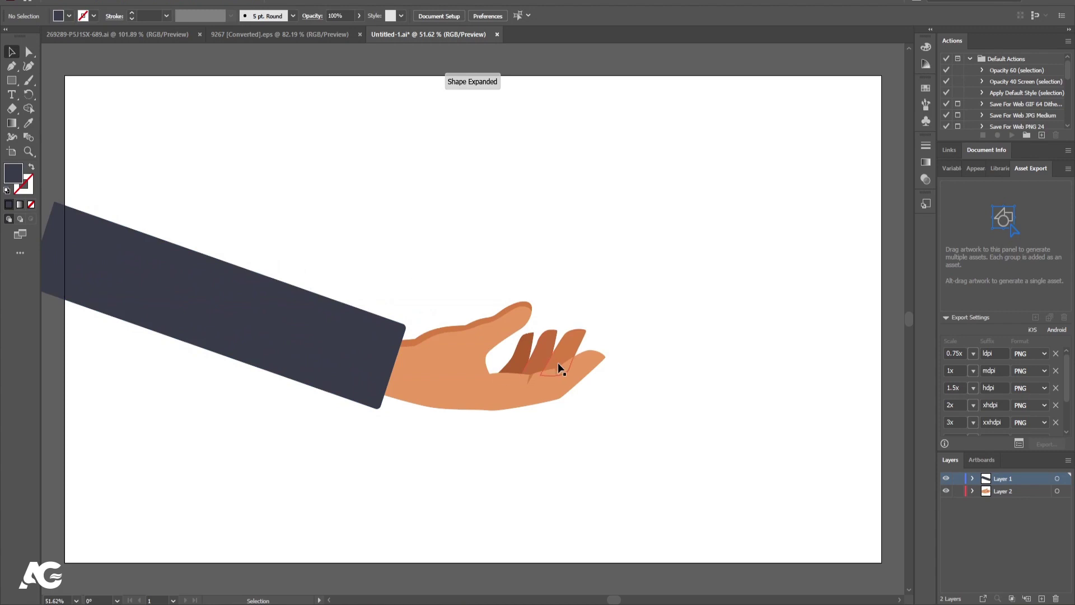
- Ungroup the hand into individual palm and finger shapes
left_click(558, 362)
right_click(564, 348)
left_click(594, 446)
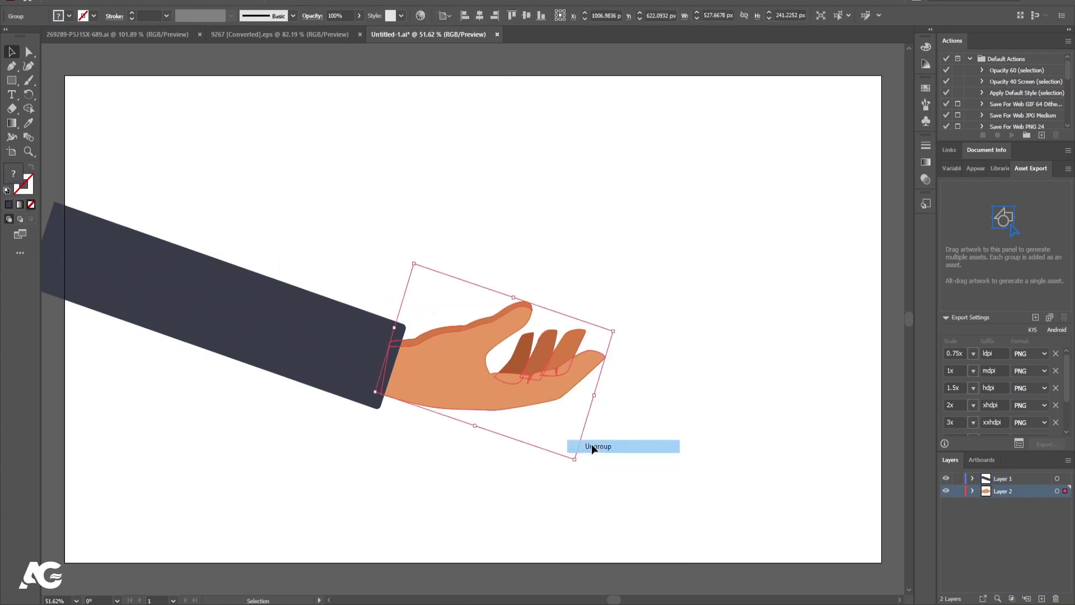
- Move each of the three darker fingers onto its own new layer, keeping their positions
left_click(562, 344)
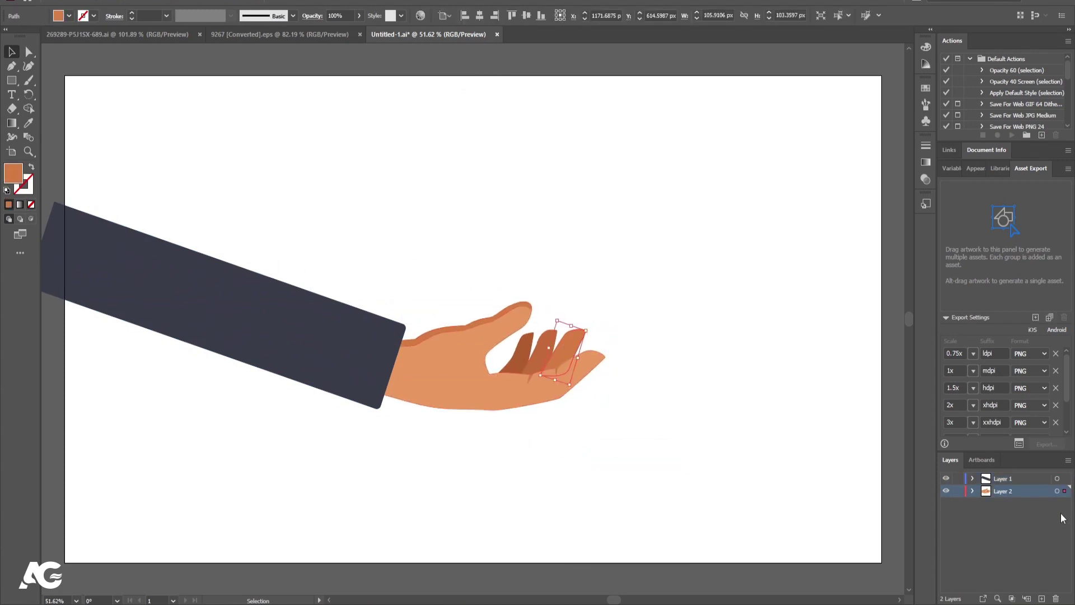
scroll(568, 348, "up", 1)
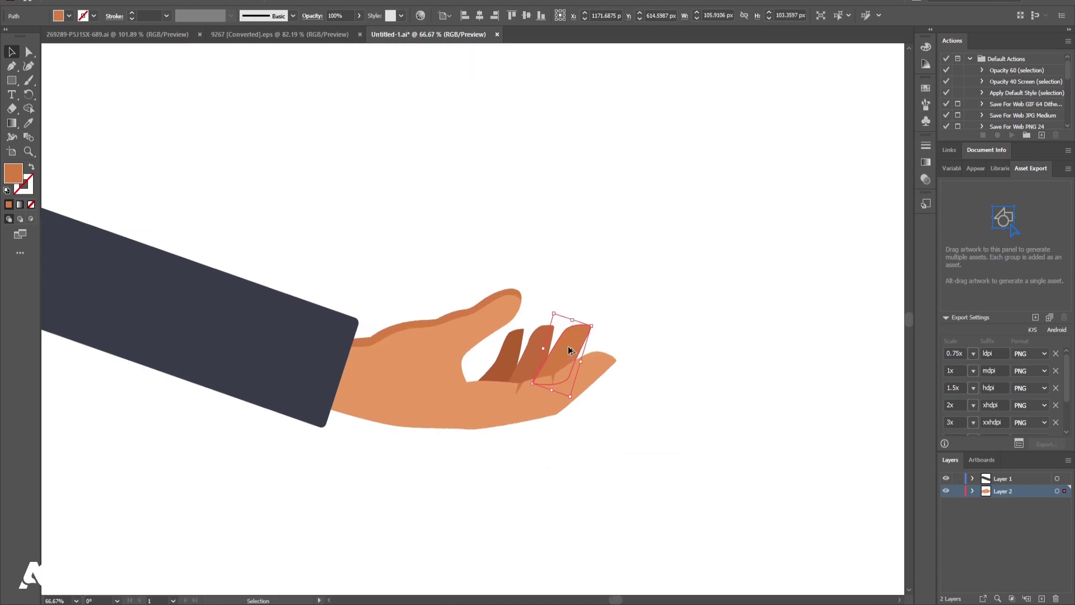
key("Delete")
left_click(1041, 598)
key("ctrl+f")
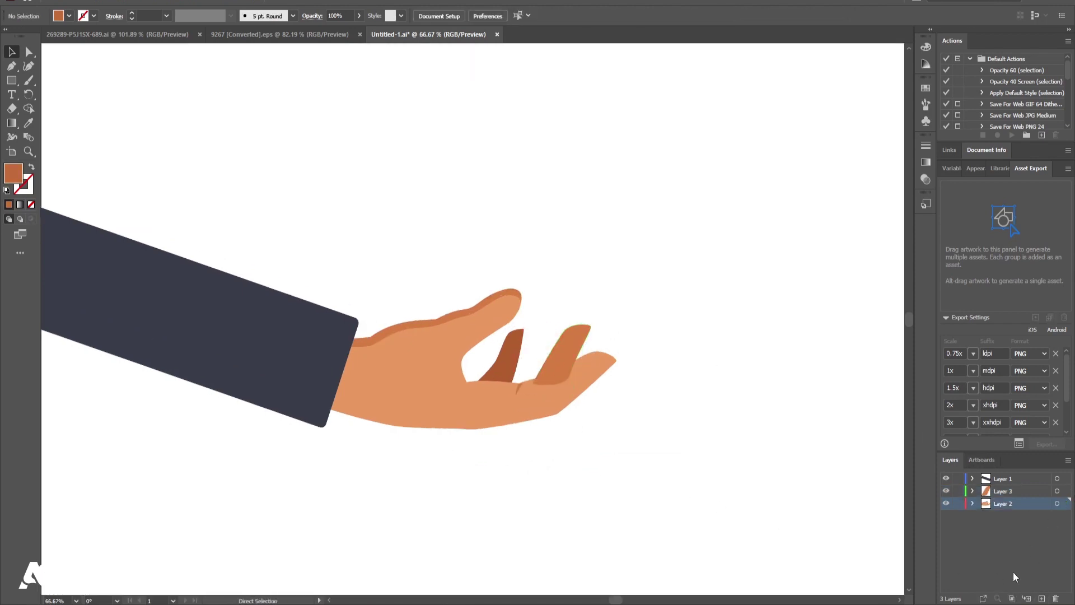
left_click(1041, 598)
key("ctrl+f")
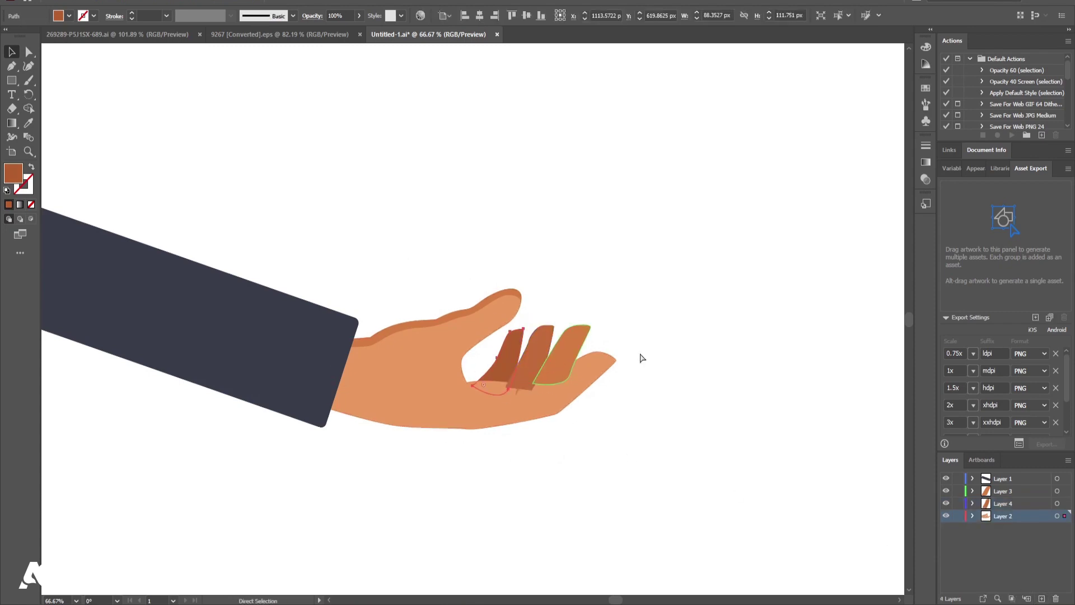
left_click(1041, 598)
key("ctrl+f")
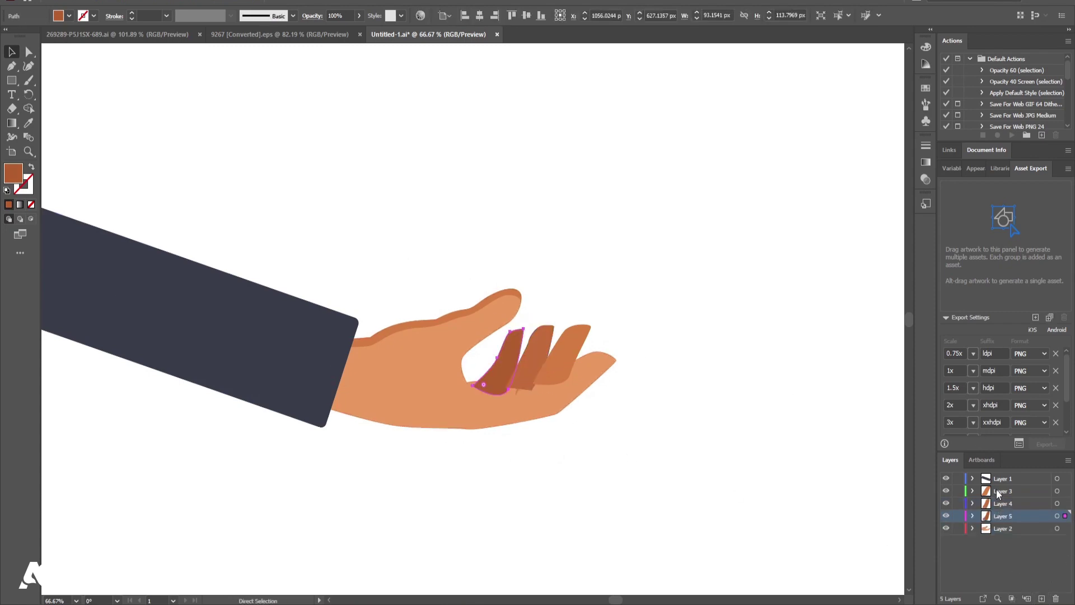
- Reorder the layers so the three finger layers sit below the palm layer
left_click_drag(1008, 521, 1004, 558)
left_click(729, 422)
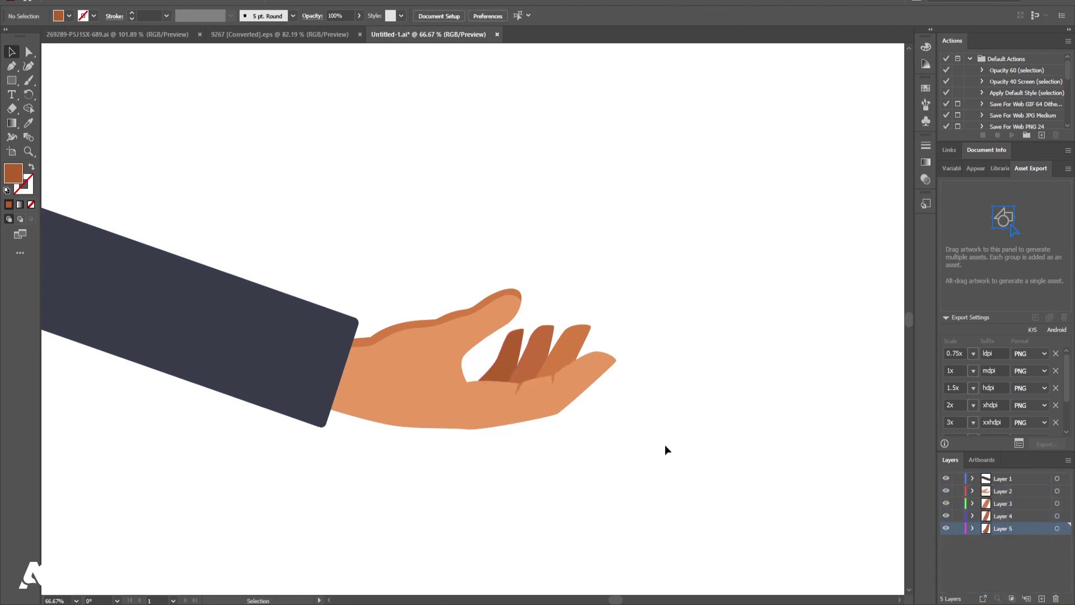
left_click(560, 408)
left_click(648, 410)
scroll(649, 411, "down", 1)
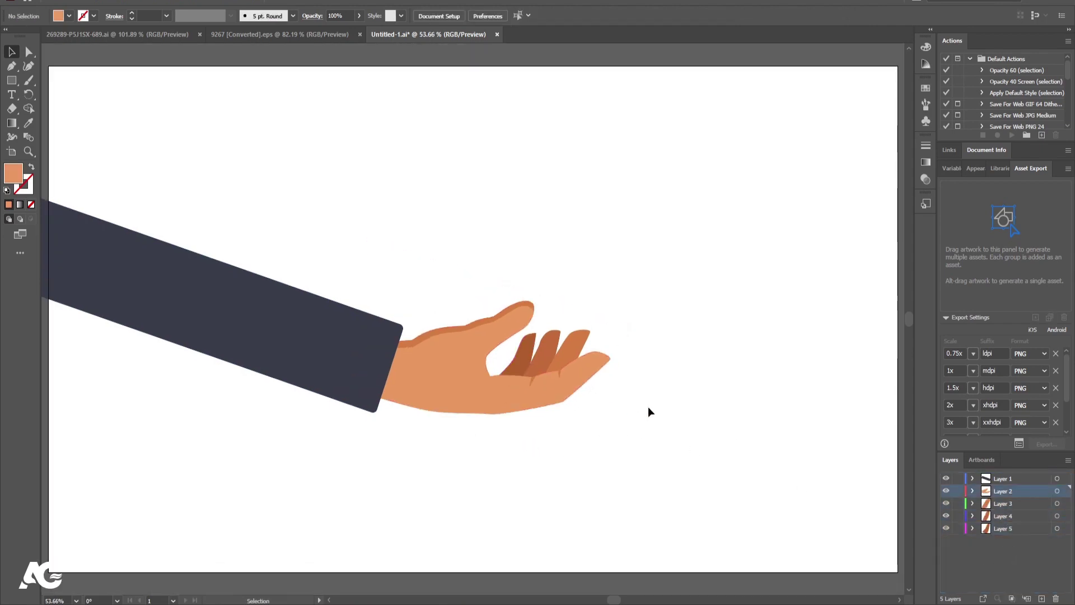
- Copy the blue world map from 9267 [Converted].eps and paste it onto a new layer in Untitled-1.ai
left_click(260, 35)
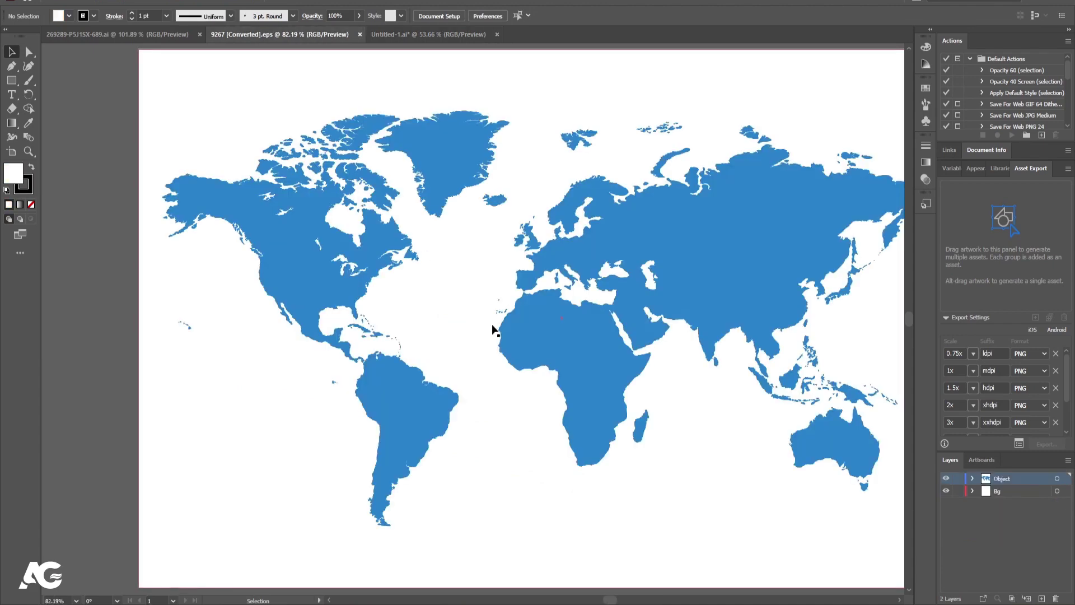
scroll(493, 331, "down", 1)
left_click_drag(594, 329, 542, 334)
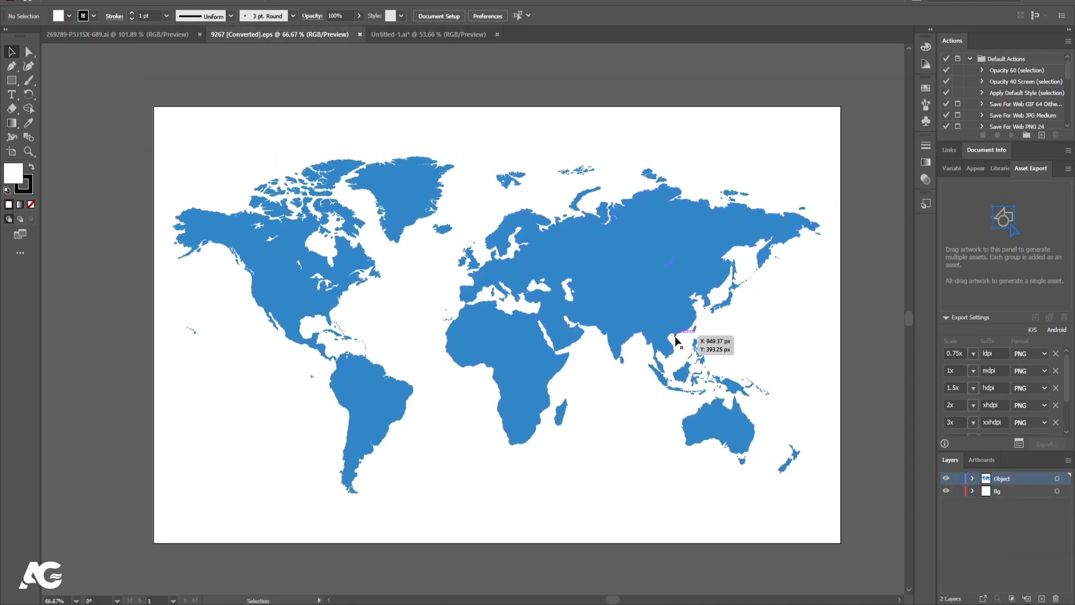
scroll(676, 344, "up", 1)
scroll(712, 323, "down", 1)
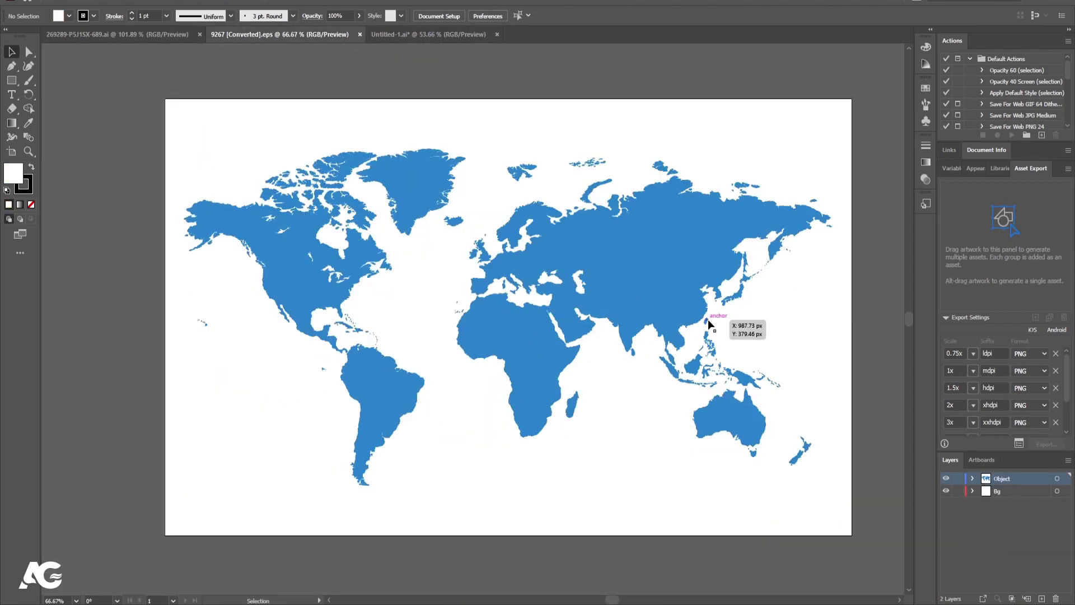
left_click(663, 288)
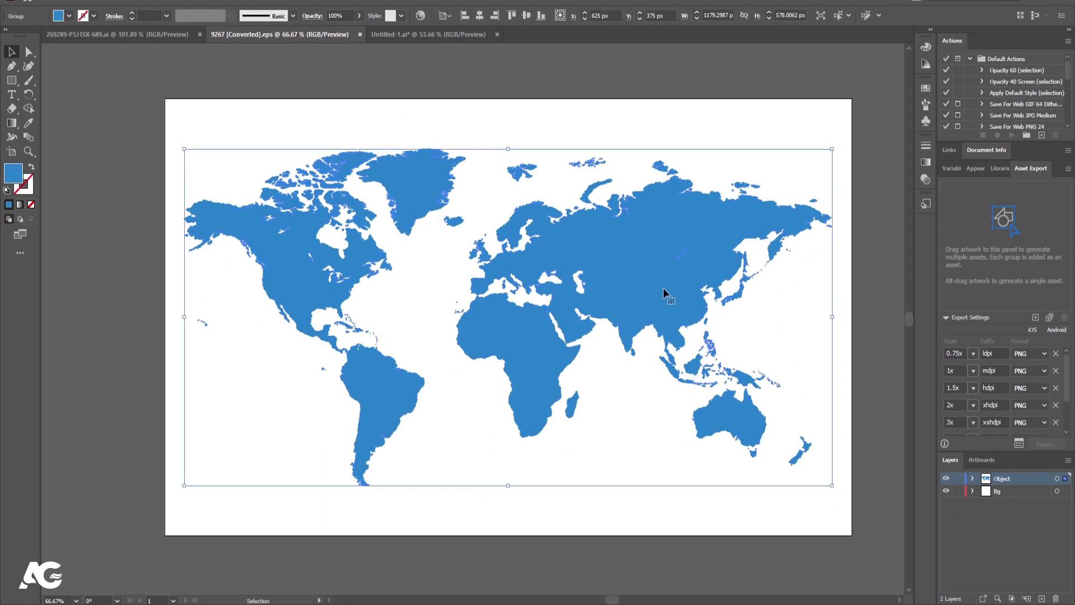
left_click(407, 35)
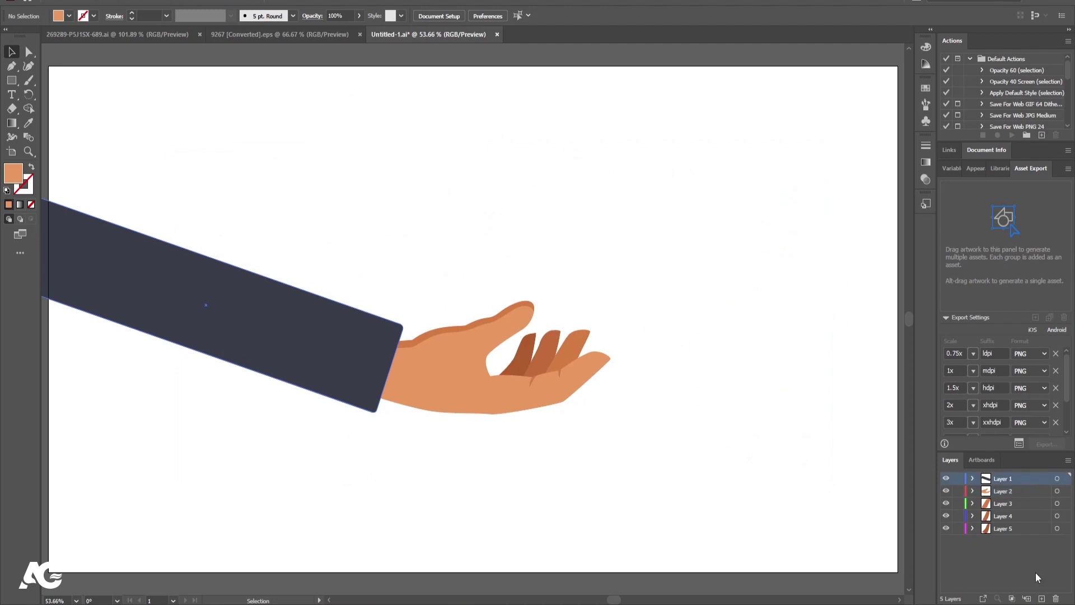
left_click(1041, 598)
key("v")
key("ctrl+v")
- Enlarge and reposition the world map on the artboard and save the document
left_click_drag(584, 376, 872, 551)
left_click_drag(644, 280, 646, 293)
left_click(465, 112)
key("ctrl+s")
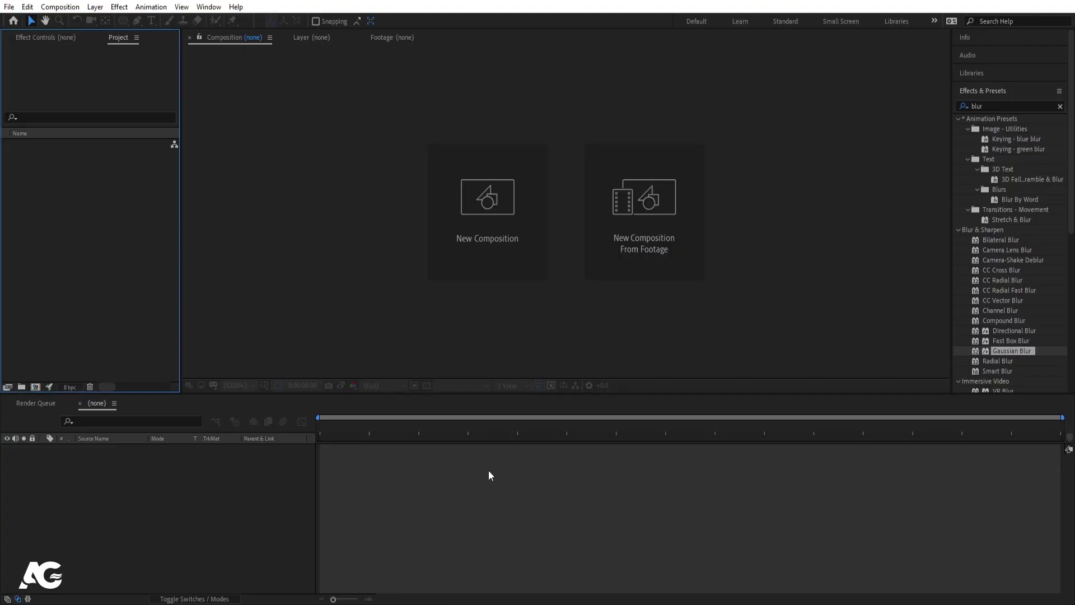
- Switch to After Effects, collapse the effects list and start a new composition named Main Animation
left_click(992, 92)
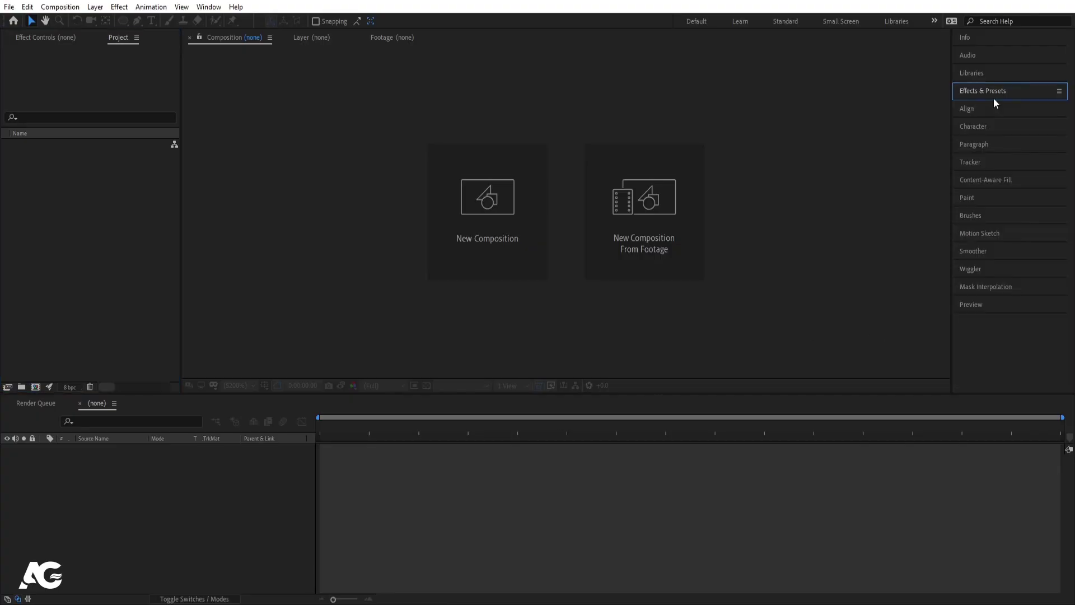
left_click(485, 240)
type("Main Animtion")
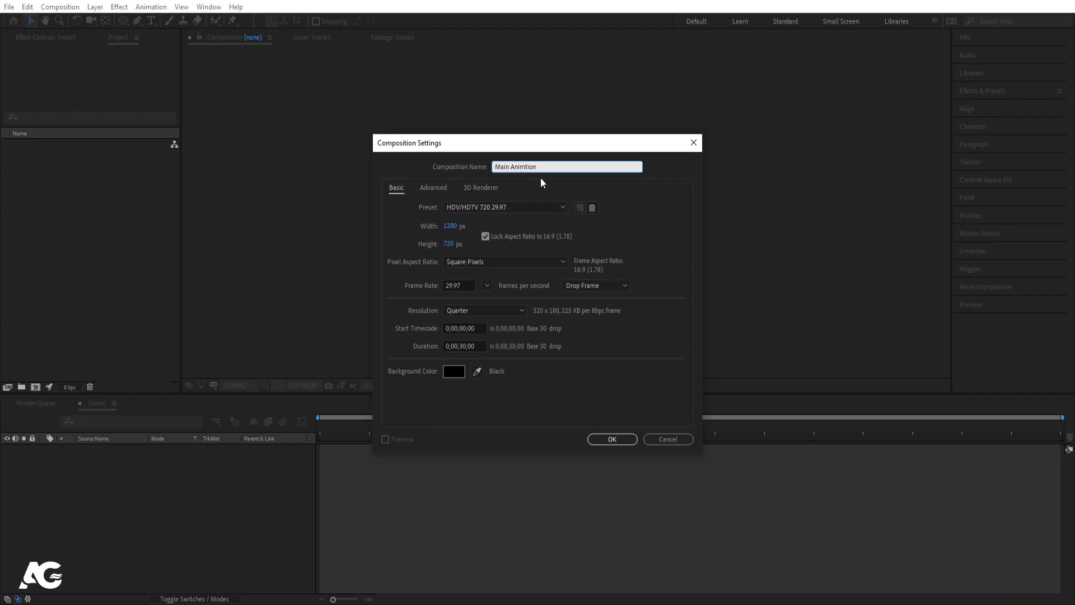
- Set the new composition's size to 1920 × 1080 px and its frame rate to 30 fps
left_click(451, 227)
type("19220")
key("BackSpace")
key("BackSpace")
type("0")
left_click(462, 282)
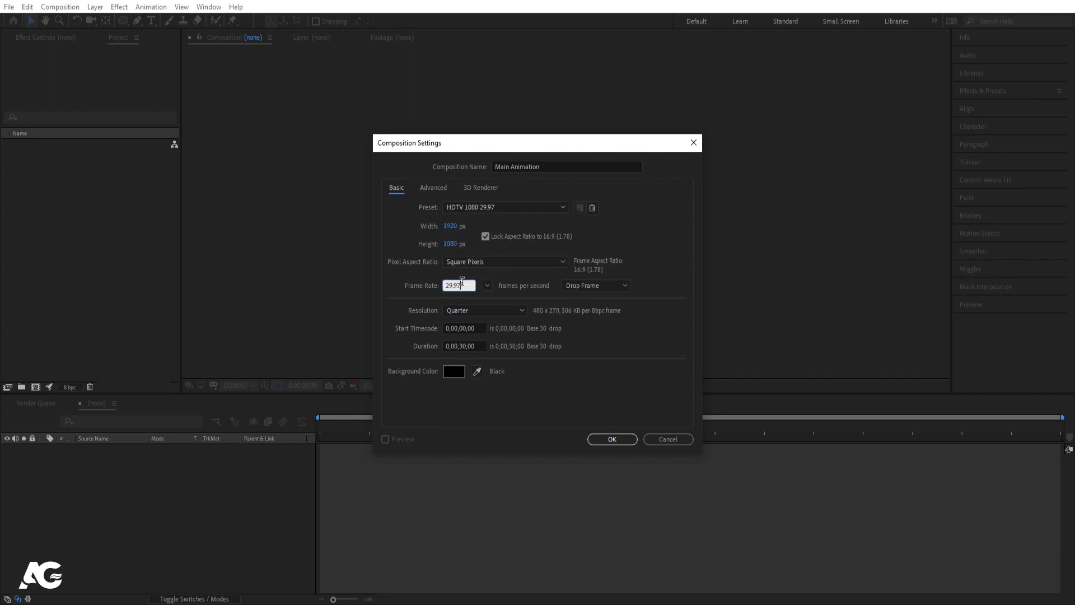
type("30")
- Set the background color to white (FFFFFF) and create the composition
left_click(455, 370)
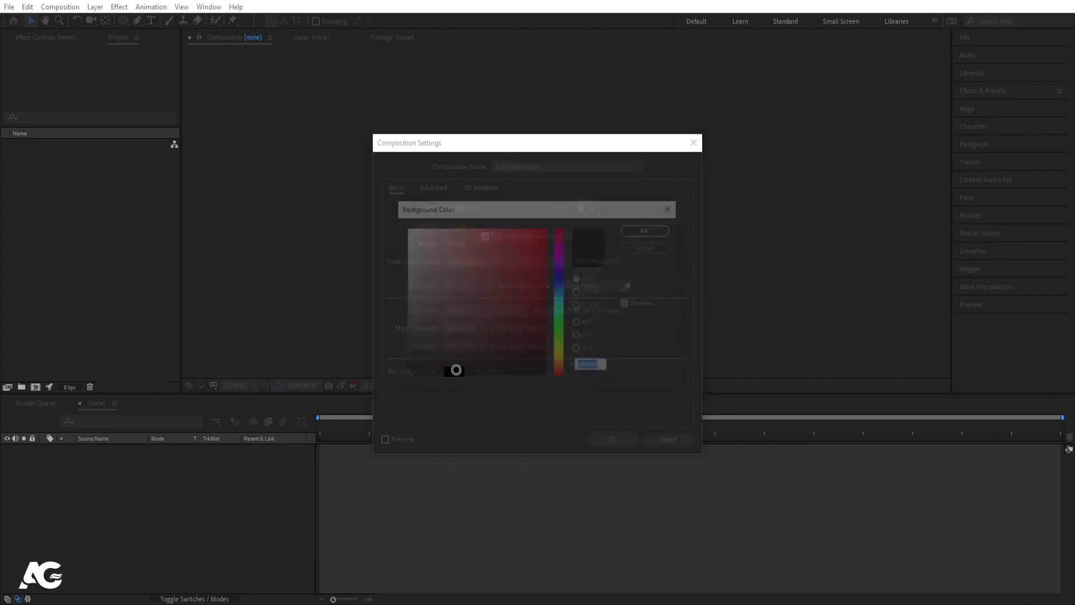
type("FFFFFF")
key("Return")
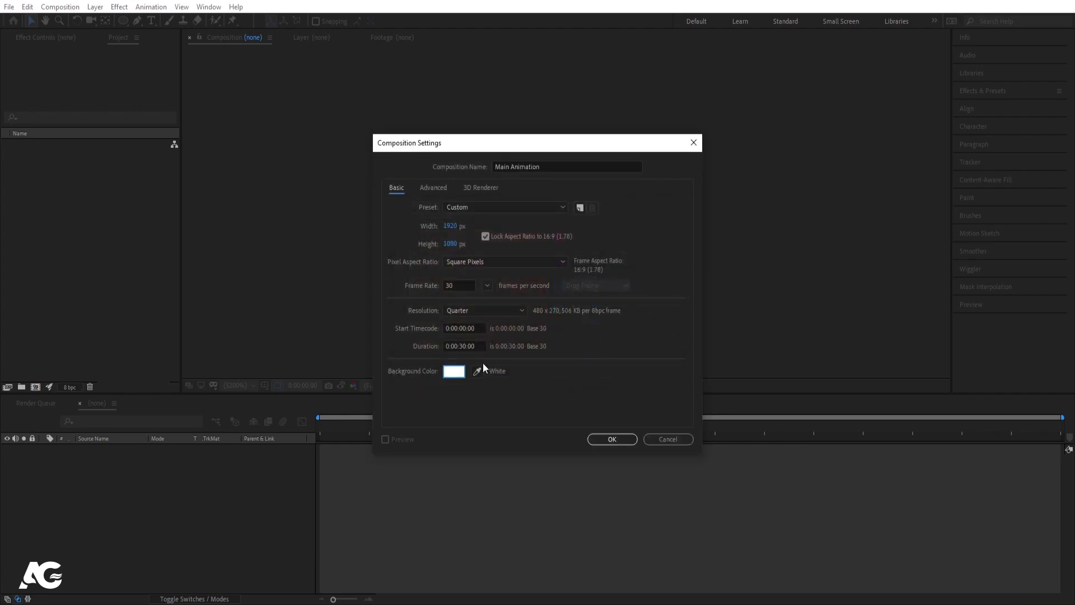
left_click(635, 439)
- Show the Title/Action Safe guides and turn off the transparency grid in the composition view
left_click(265, 385)
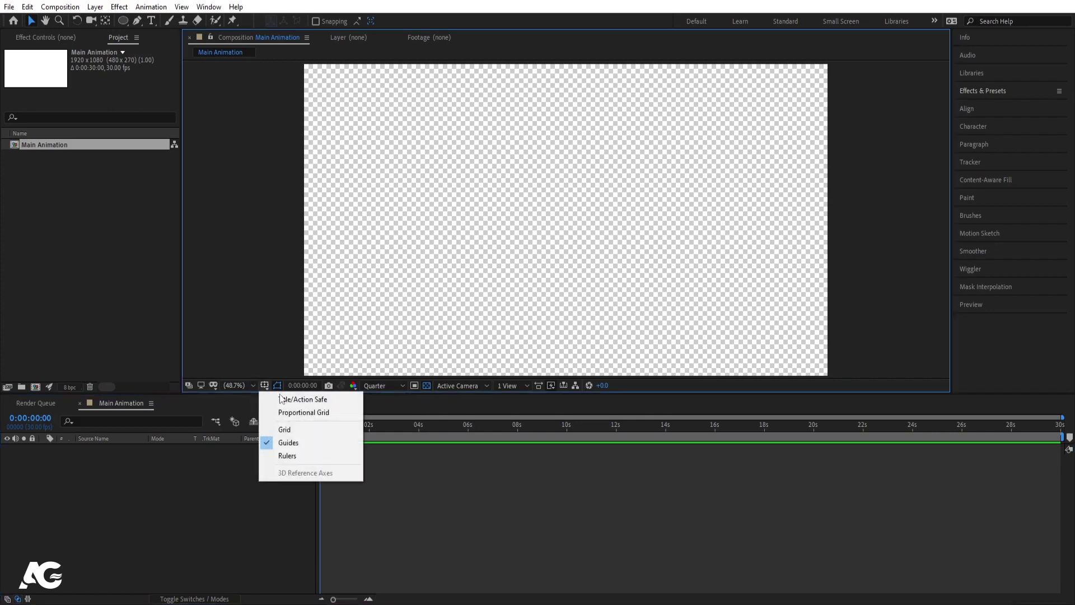
left_click(288, 400)
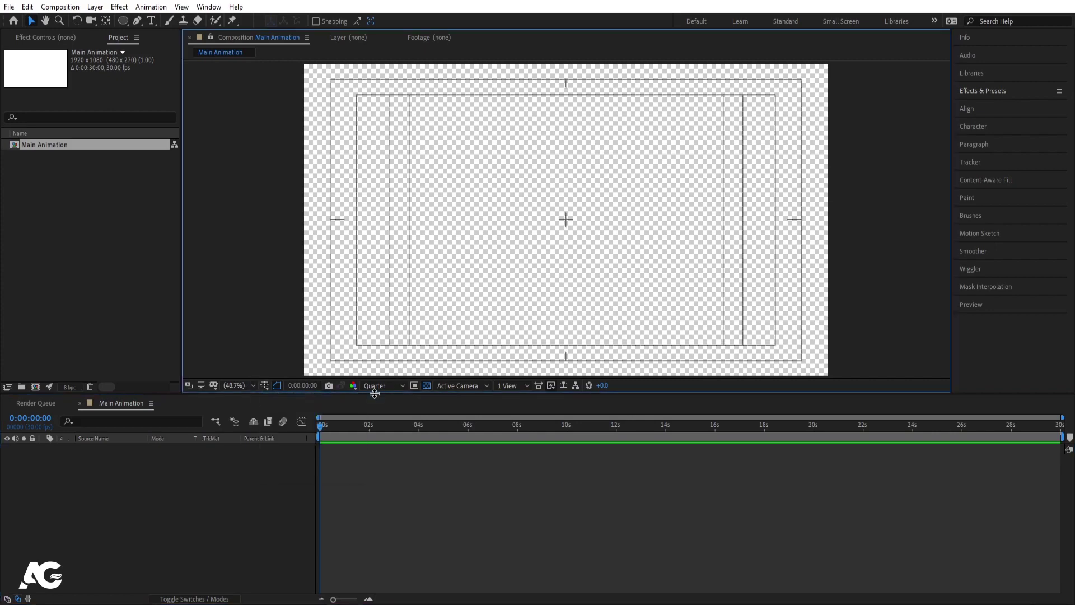
left_click(425, 386)
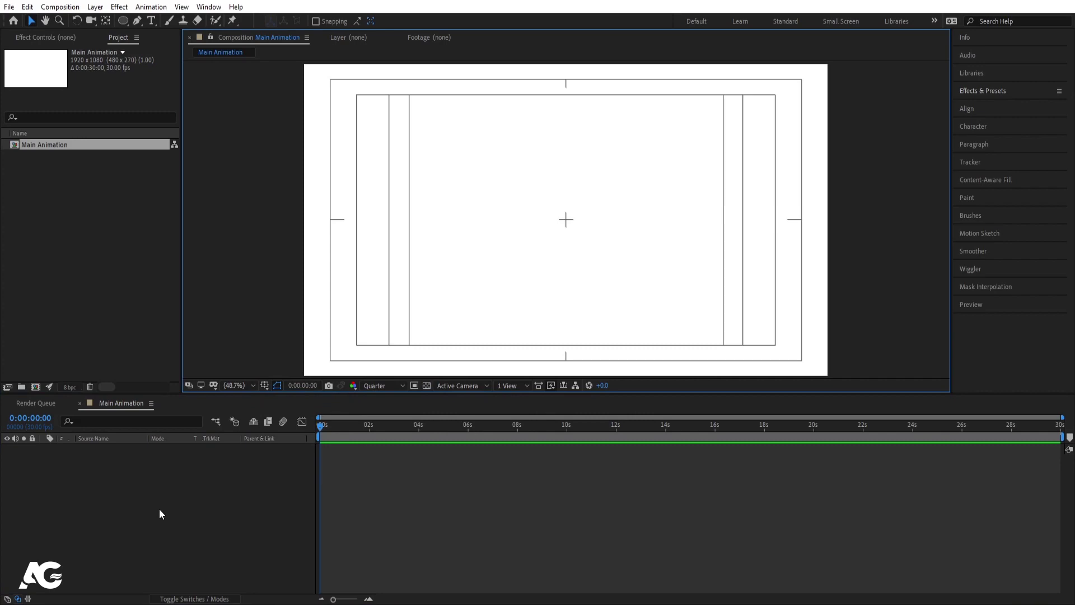
- Start a file import and browse drive D: to the folder tutorials > 2023 > april > 23
key("ctrl+i")
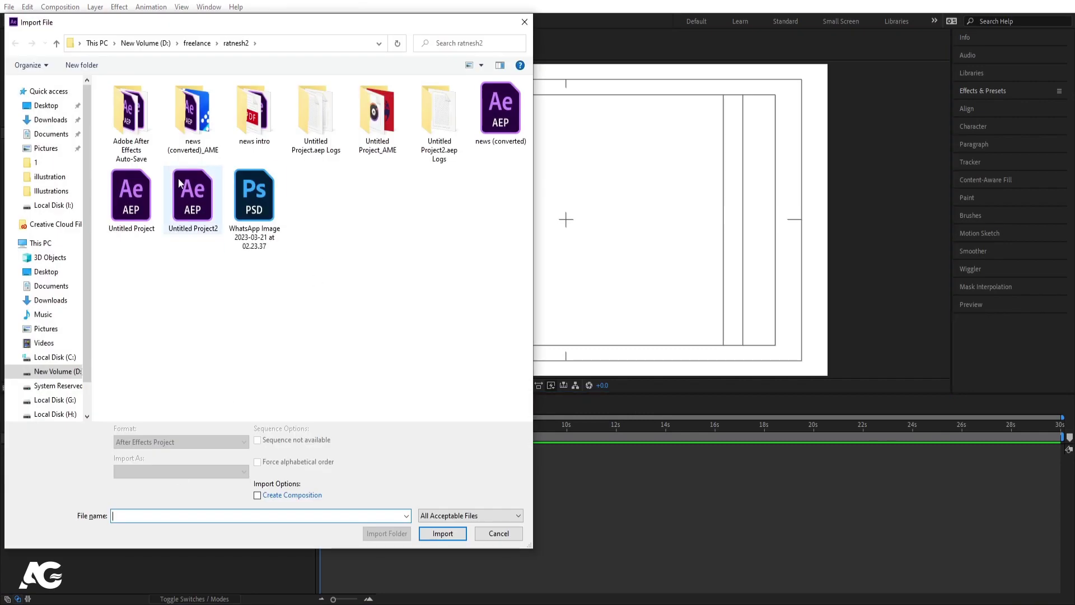
left_click(76, 372)
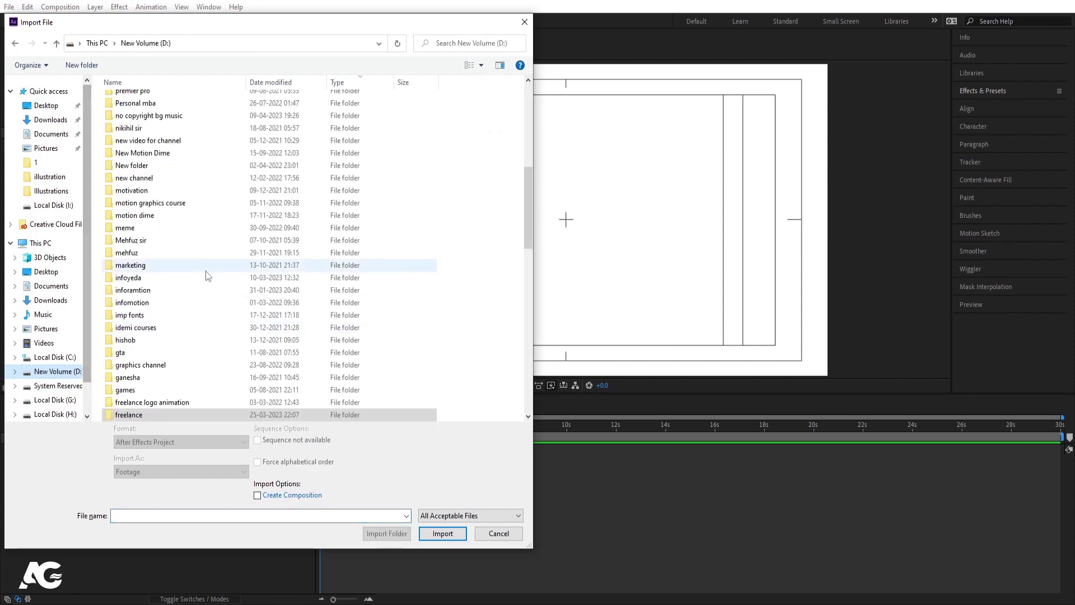
scroll(205, 274, "up", 4)
double_click(133, 96)
double_click(407, 335)
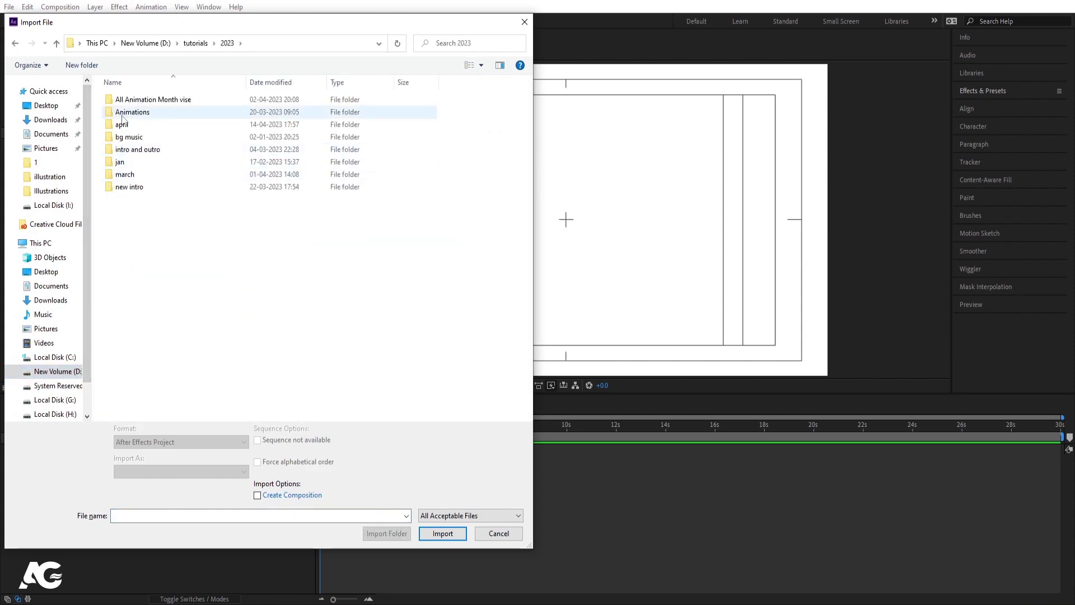
double_click(122, 124)
scroll(243, 268, "down", 8)
scroll(255, 264, "down", 3)
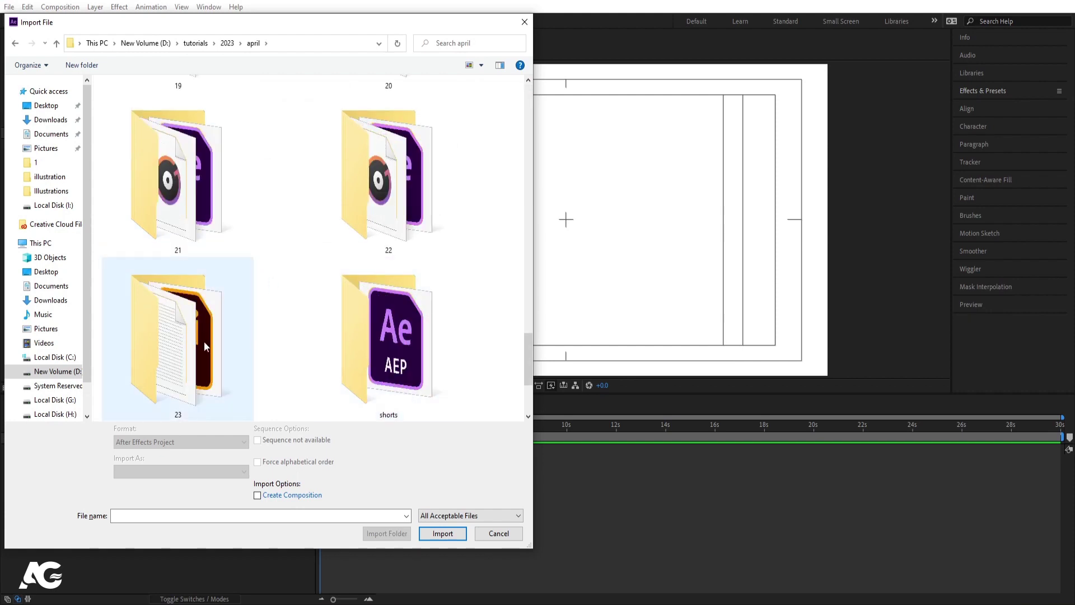
double_click(205, 347)
- Import the Illustrator file Untitled-1 as Composition - Retain Layer Sizes
left_click(128, 114)
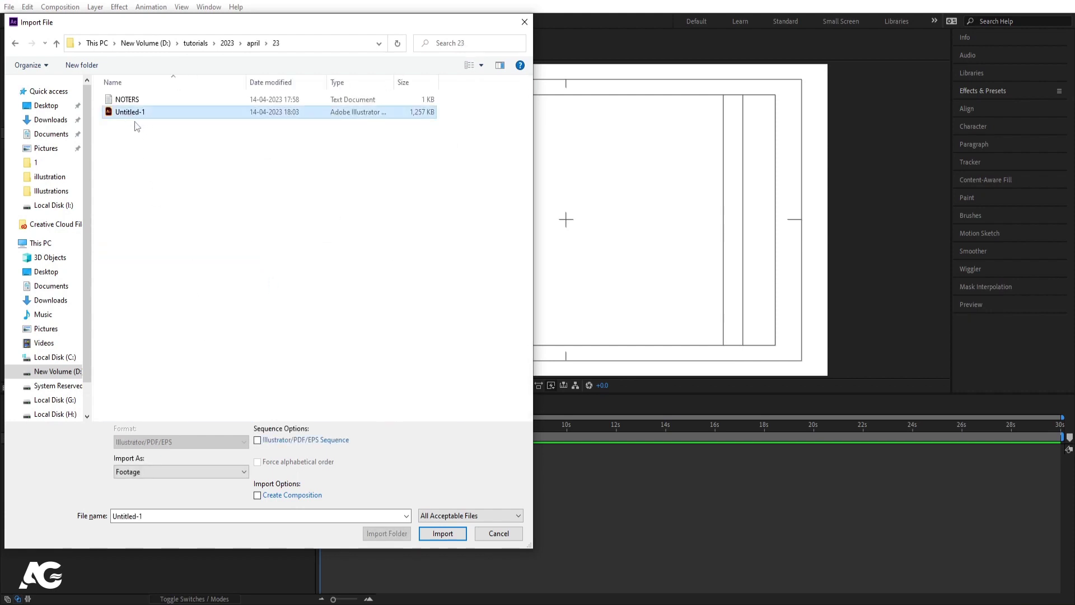
left_click(150, 476)
left_click(168, 489)
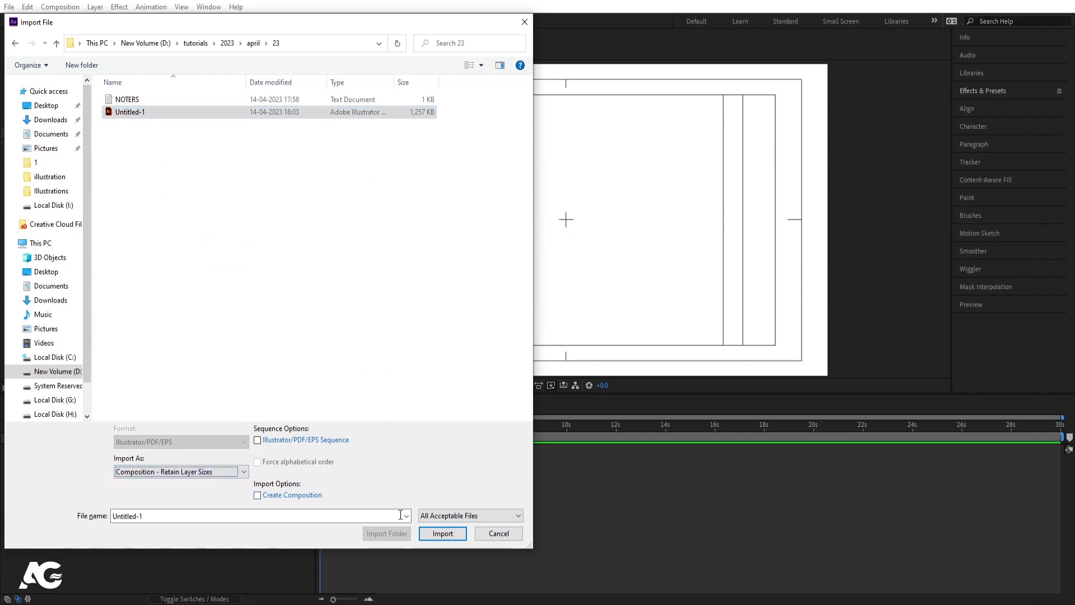
left_click(434, 533)
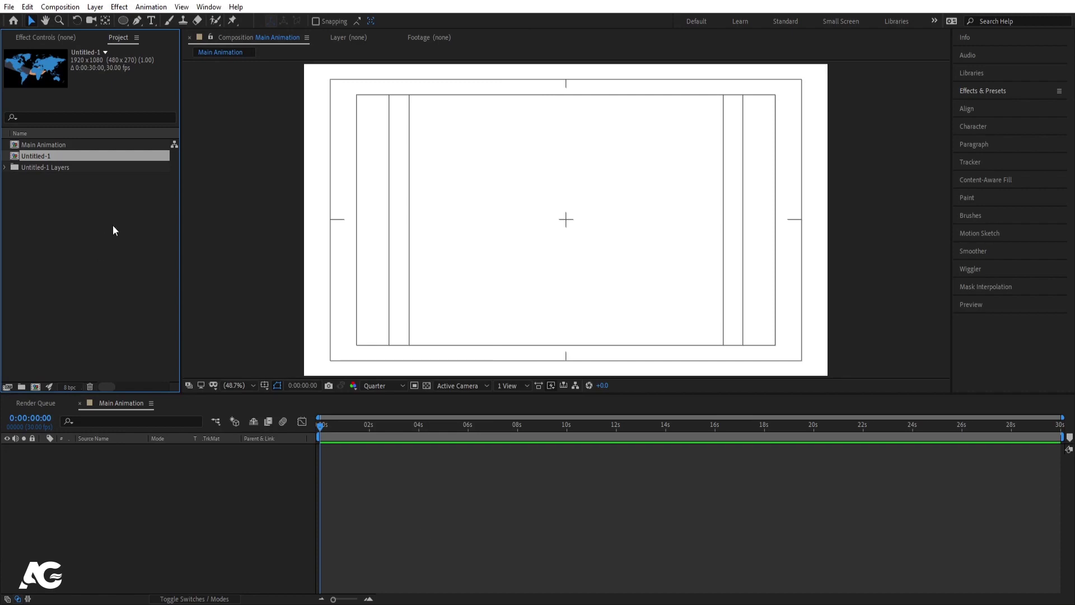
- Place the Untitled-1 composition in Main Animation, and inside it hide the world map layer, Layer 6
left_click_drag(39, 156, 182, 535)
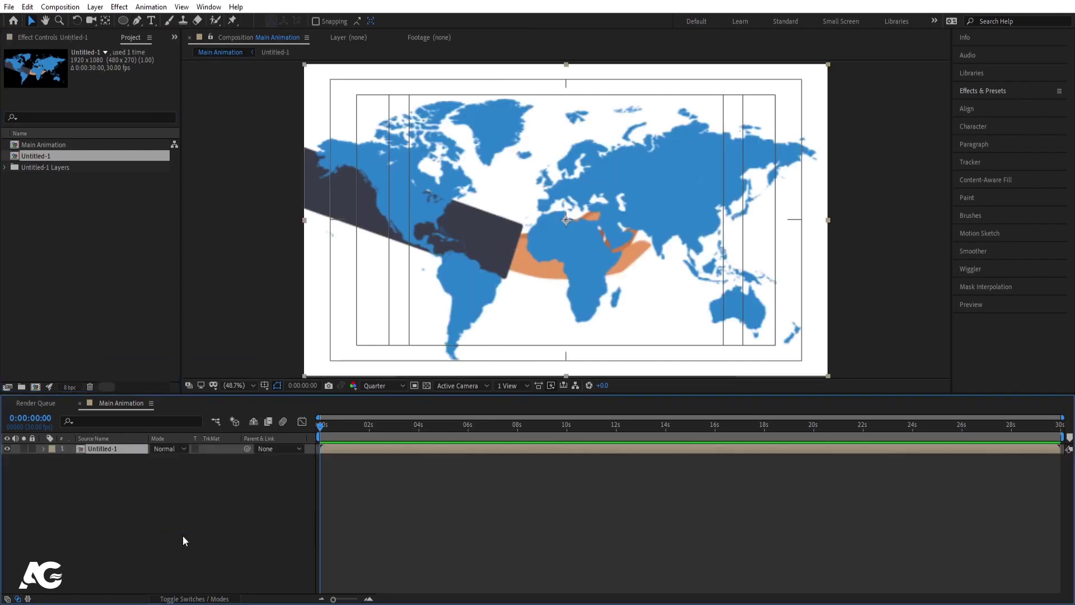
double_click(113, 448)
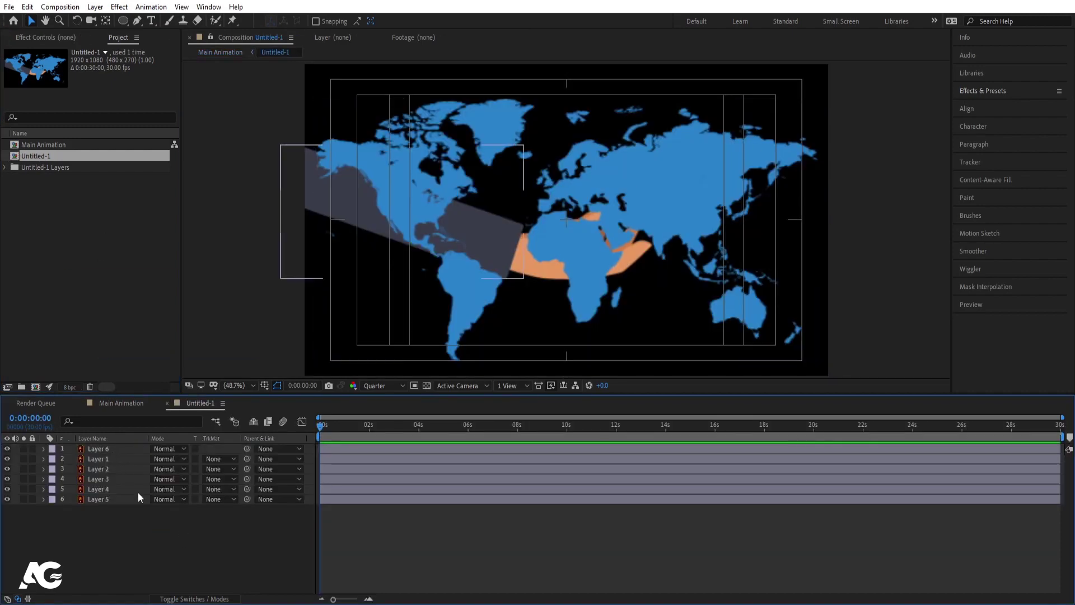
left_click(6, 449)
left_click(6, 448)
left_click(7, 448)
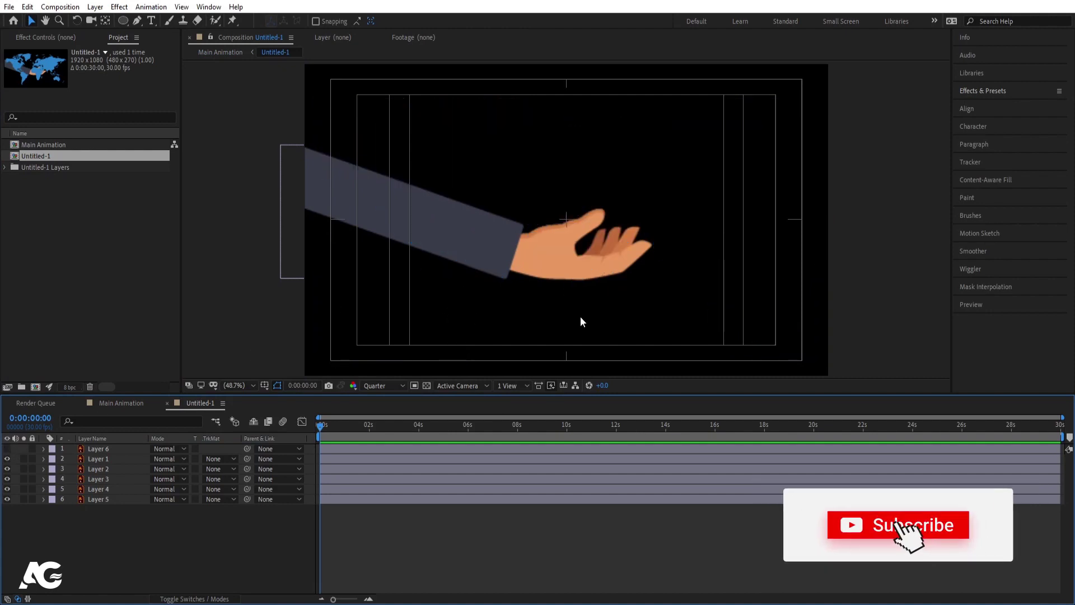
- Parent Layers 2 through 5 to the sleeve on Layer 1 and move the whole arm down to the lower part of the frame
left_click(105, 459)
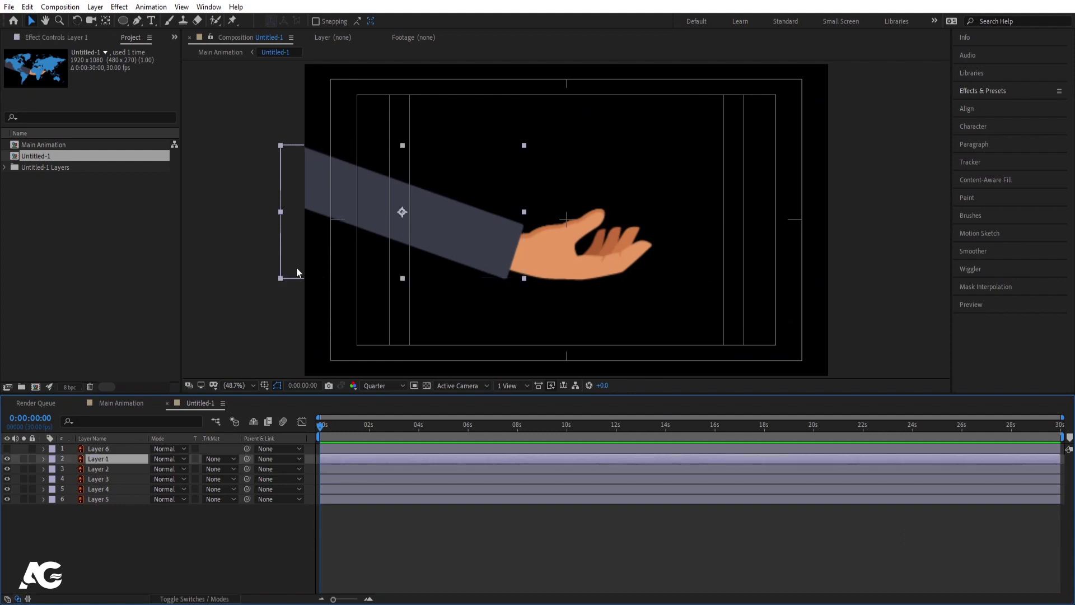
left_click(116, 467)
left_click(116, 497, "shift")
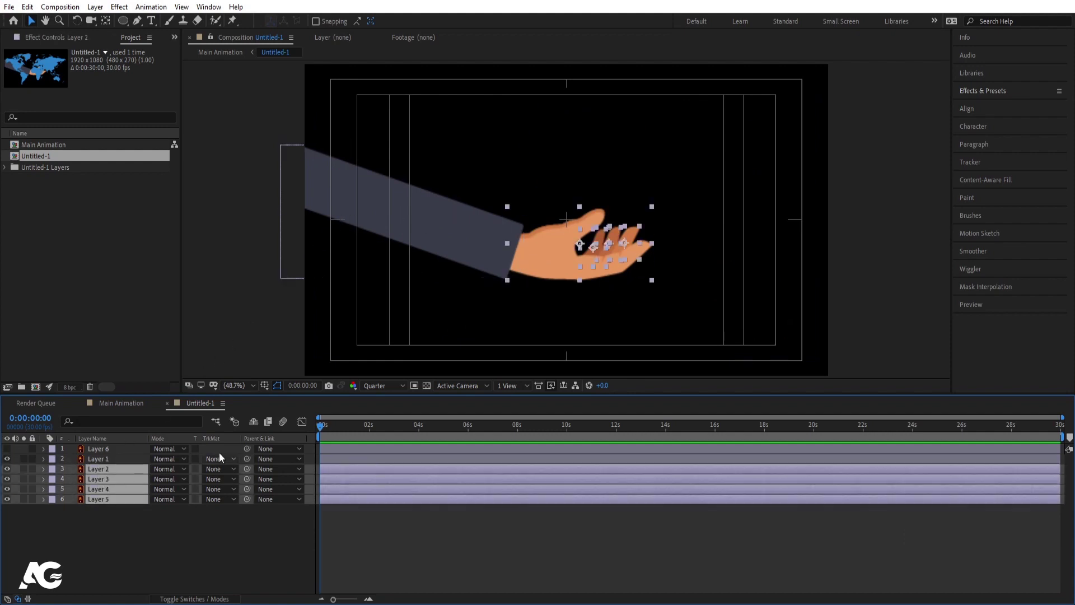
left_click_drag(245, 467, 133, 461)
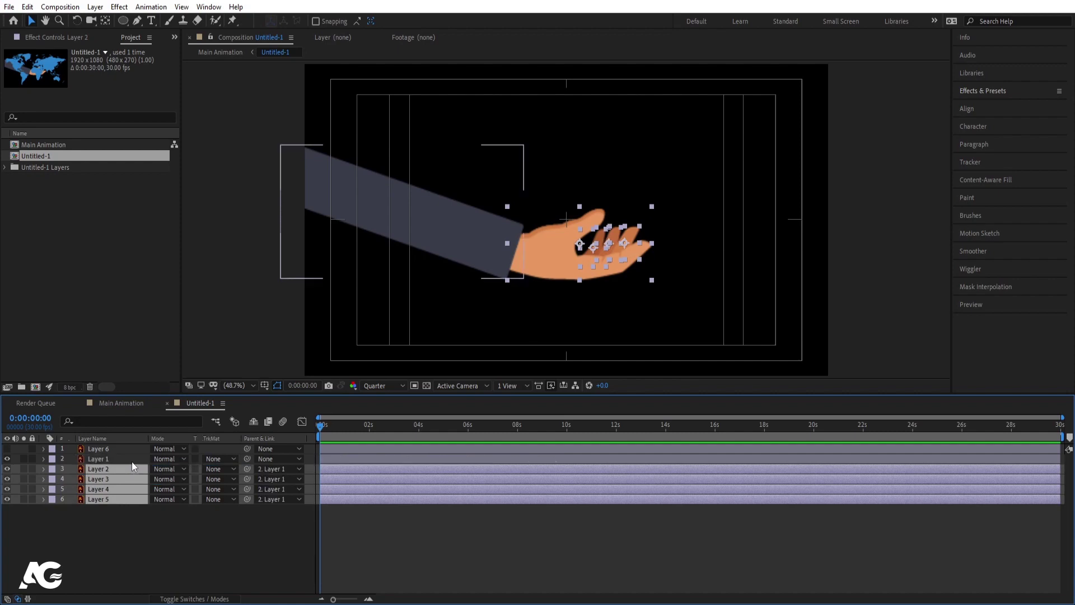
left_click(132, 462)
left_click_drag(443, 241, 436, 308)
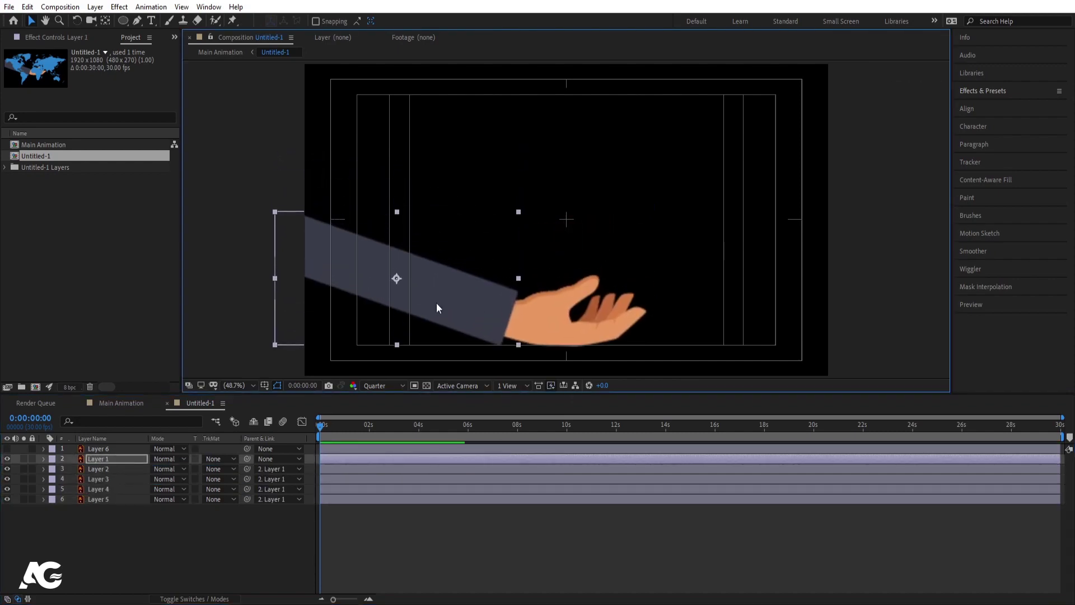
- Add Position keyframes to Layer 1 at 0:00 and 1:00 with the arm in its current place
left_click(107, 459)
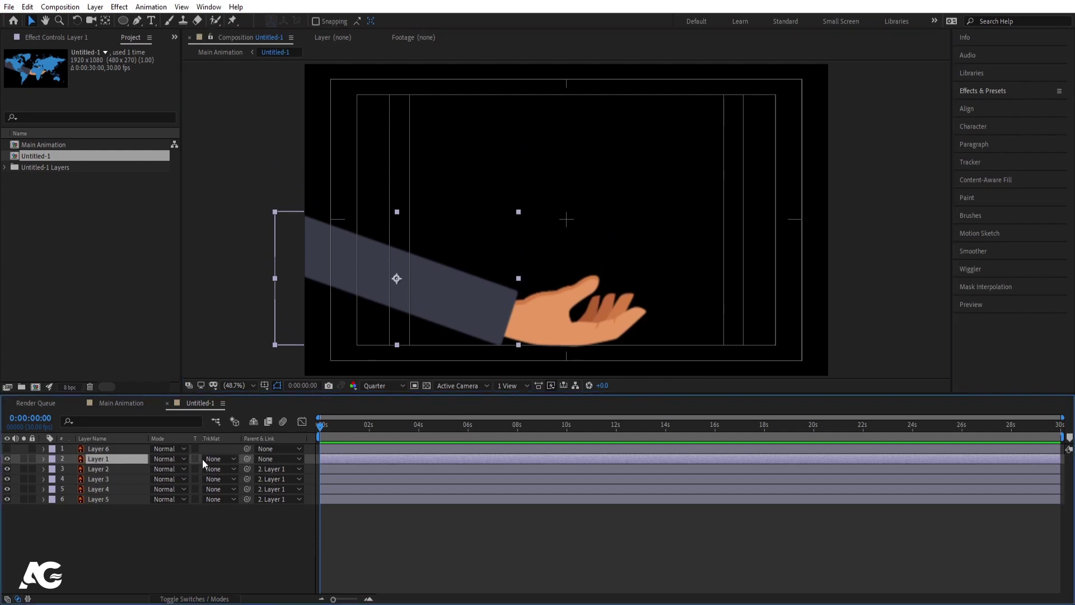
key("p")
left_click(72, 469)
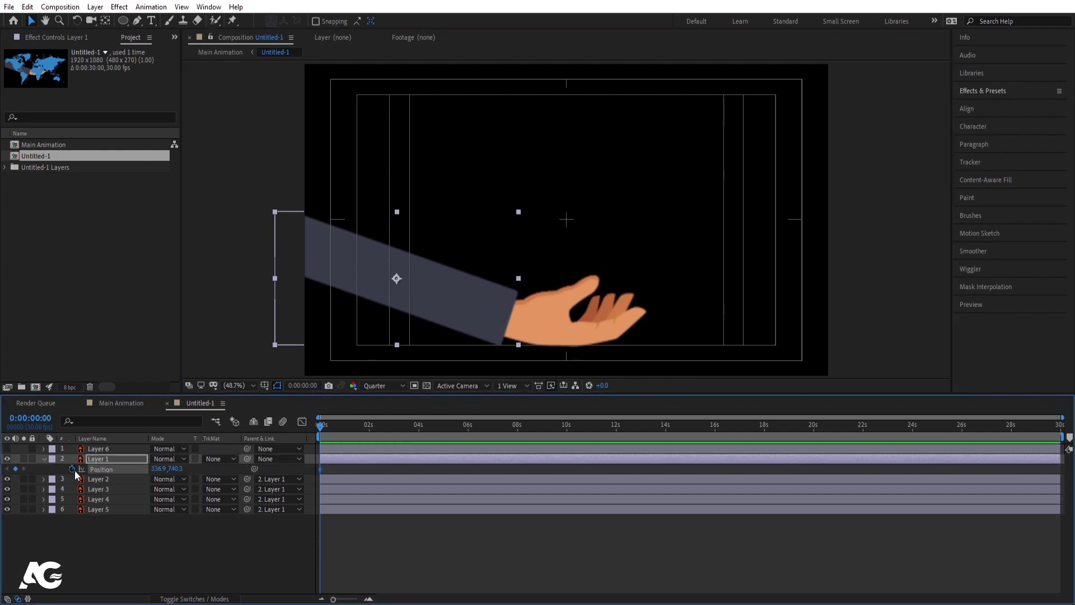
key("equal")
key("equal")
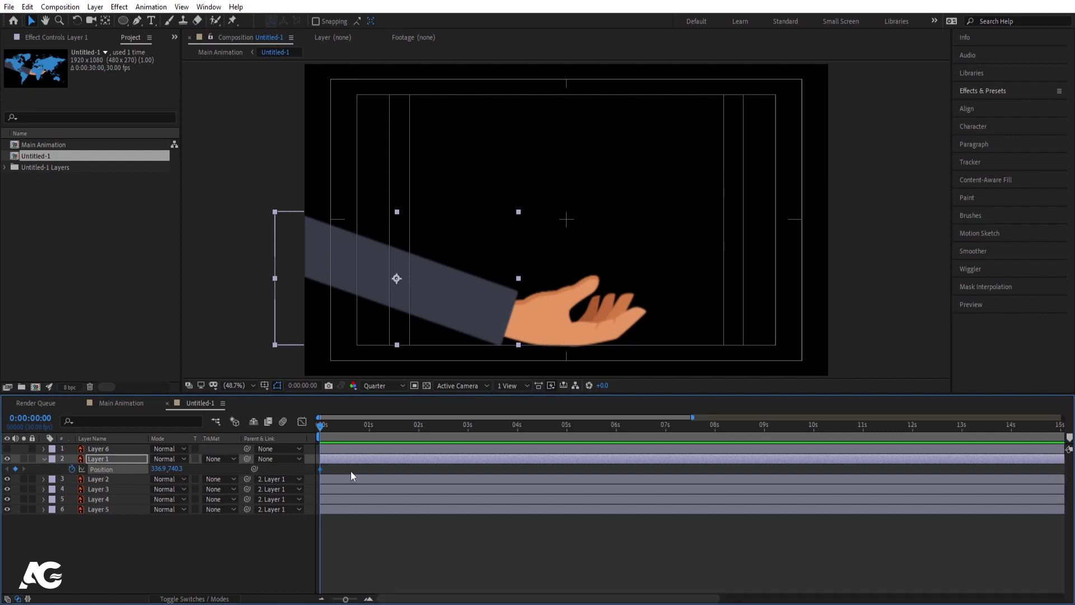
left_click(419, 427)
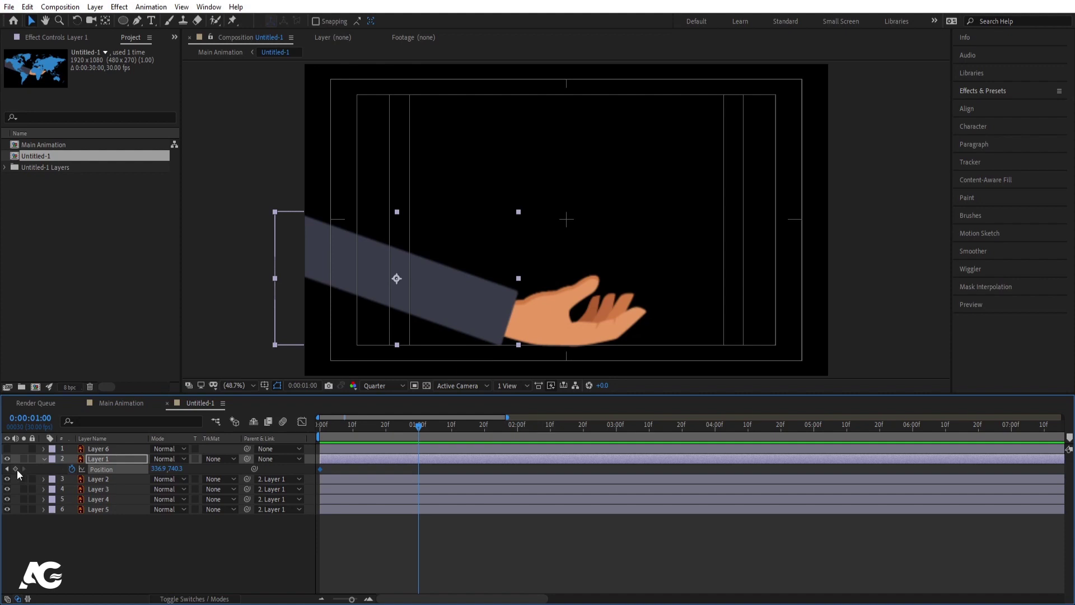
- At 0:00, move the arm horizontally out past the left side of the frame and apply Easy Ease to both Position keyframes
left_click(320, 428)
left_click_drag(438, 312, 92, 311)
left_click(418, 468)
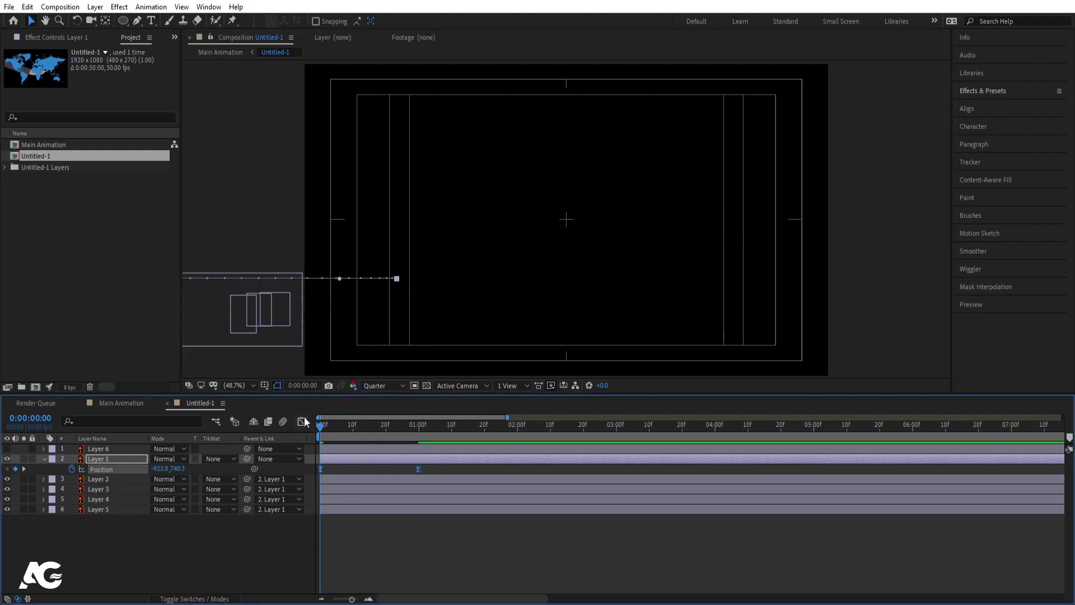
- Reshape Layer 1's Position speed graph for a longer slowdown into the last keyframe, and preview the arm's entrance
left_click(302, 421)
right_click(452, 508)
left_click(493, 407)
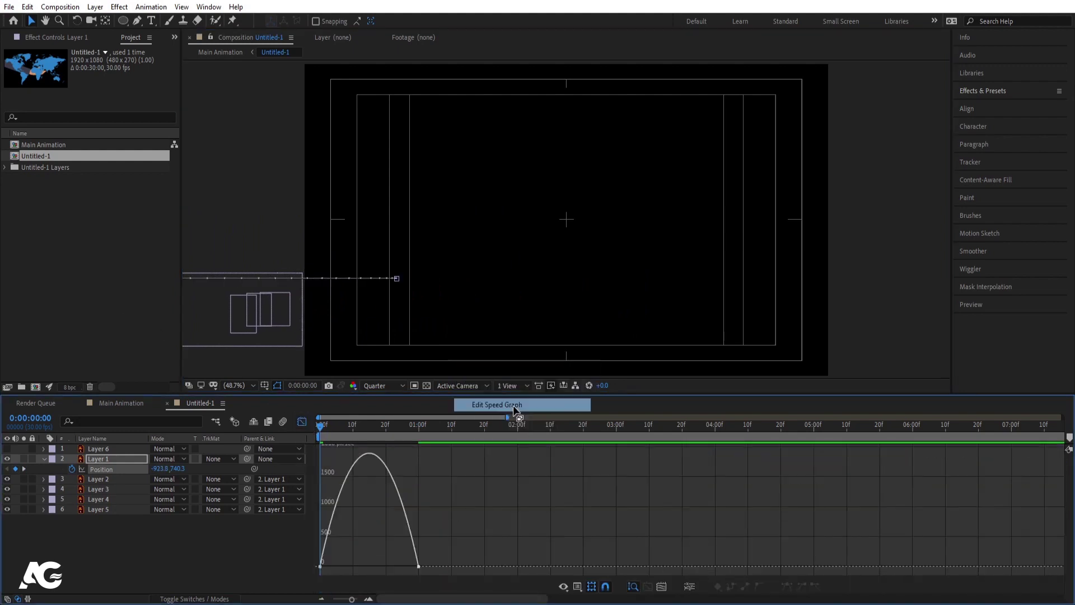
left_click_drag(402, 566, 369, 567)
left_click(302, 421)
key("space")
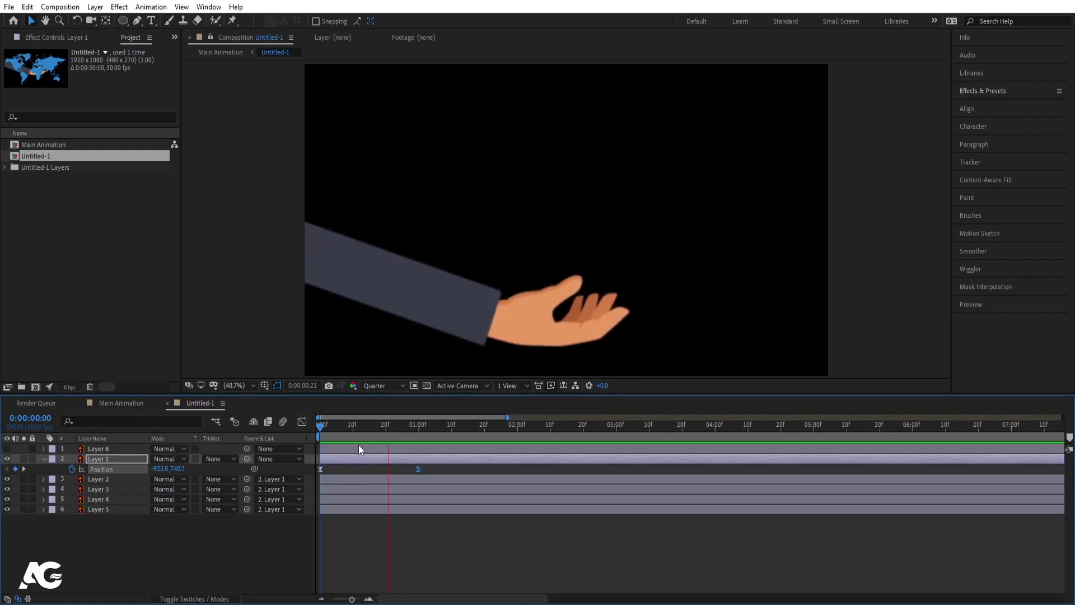
key("space")
- Move the arm's last Position keyframe to about 1:20 and preview the slower entrance
left_click_drag(421, 469, 481, 463)
left_click_drag(411, 427, 270, 430)
key("space")
- At frame 27, move the anchor point of the palm on Layer 2 to the wrist with the Pan Behind tool
left_click_drag(435, 431, 411, 441)
left_click(531, 331)
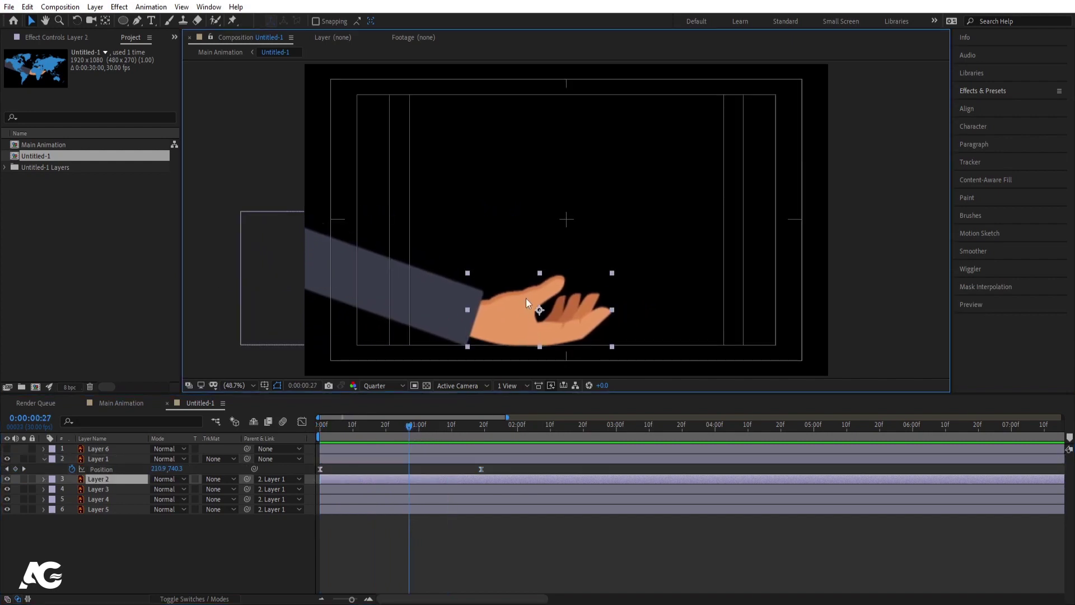
scroll(503, 324, "up", 1)
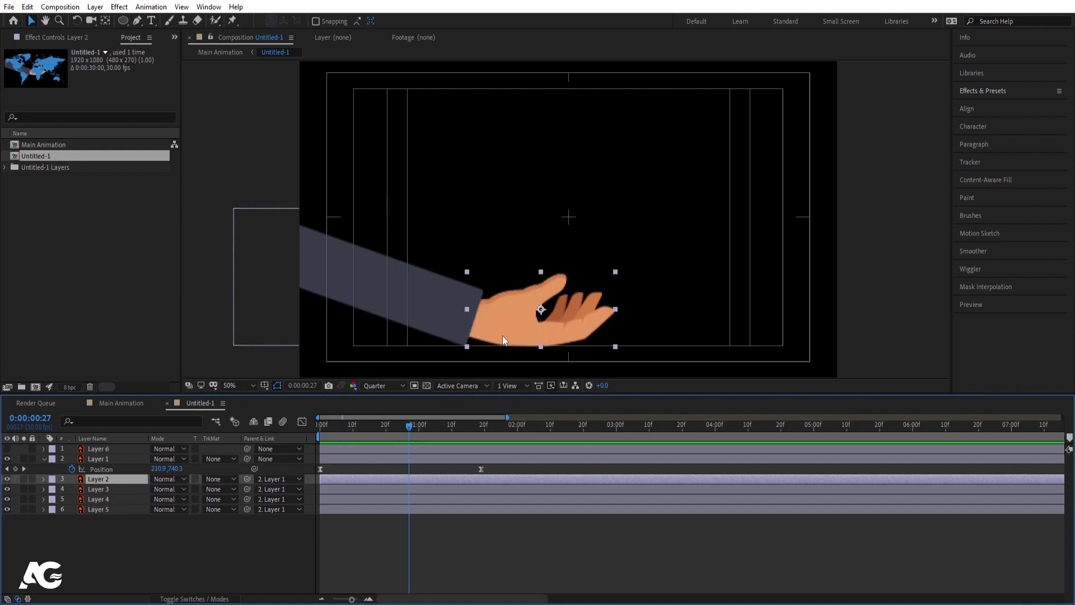
key("y")
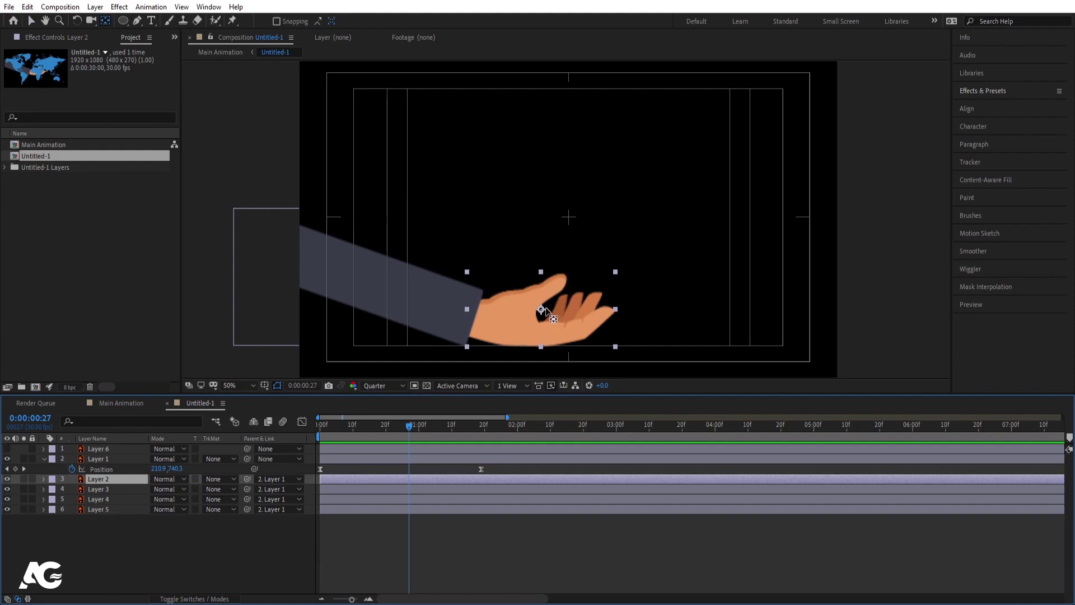
scroll(546, 311, "up", 2)
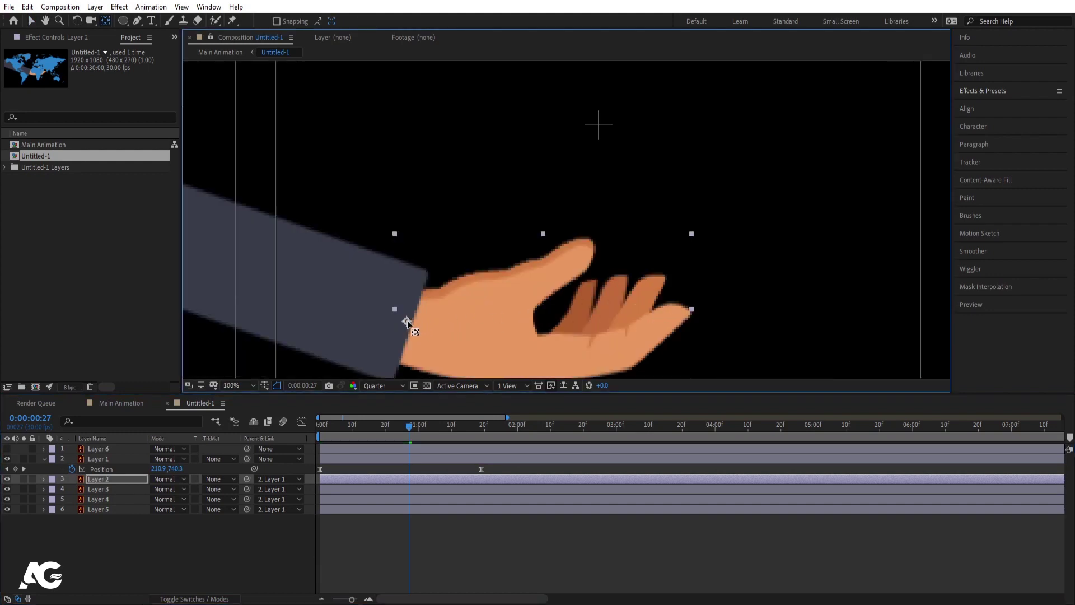
key("comma")
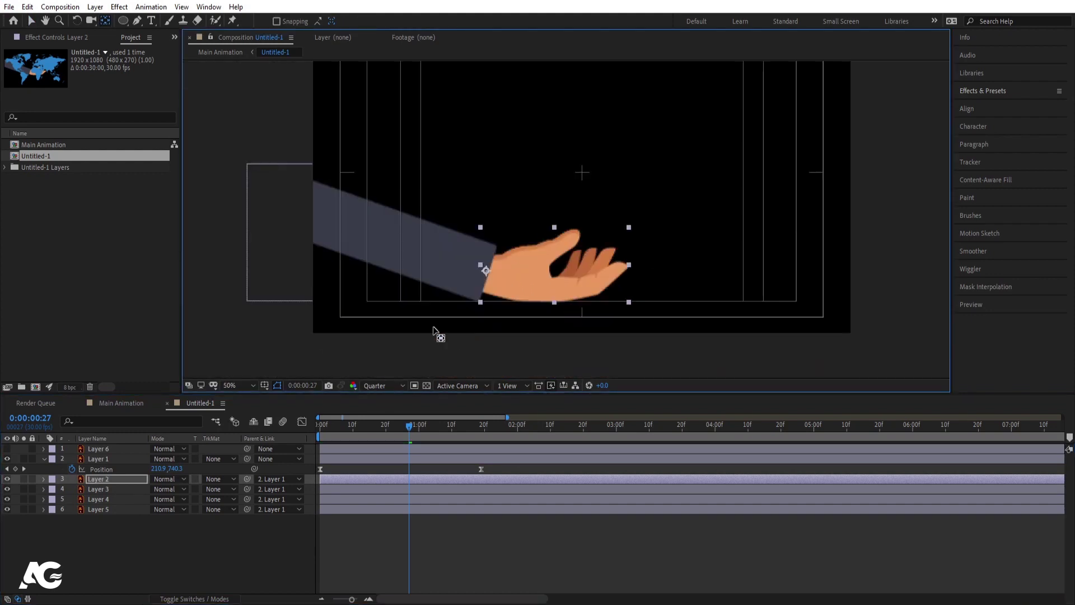
- Parent the three finger layers, Layers 3 to 5, to the palm on Layer 2
left_click(97, 491)
left_click(100, 508, "shift")
left_click_drag(246, 489, 101, 480)
left_click(101, 479)
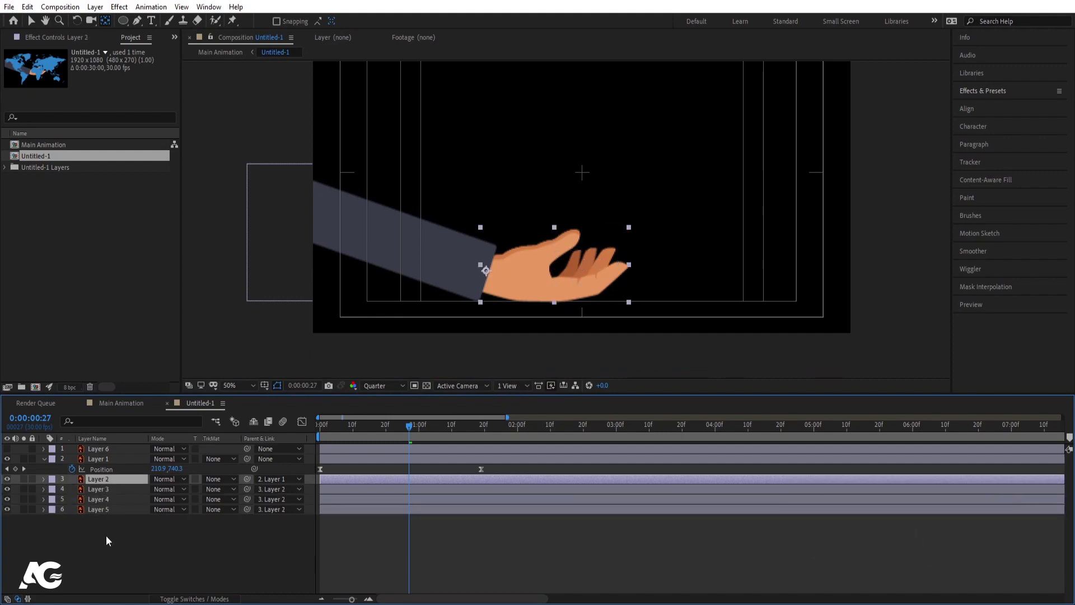
left_click(106, 535)
- Add Rotation keyframes to the palm on Layer 2 at the first frame and at 1:19, using 1° at 1:19
left_click_drag(409, 425, 320, 431)
left_click(113, 479)
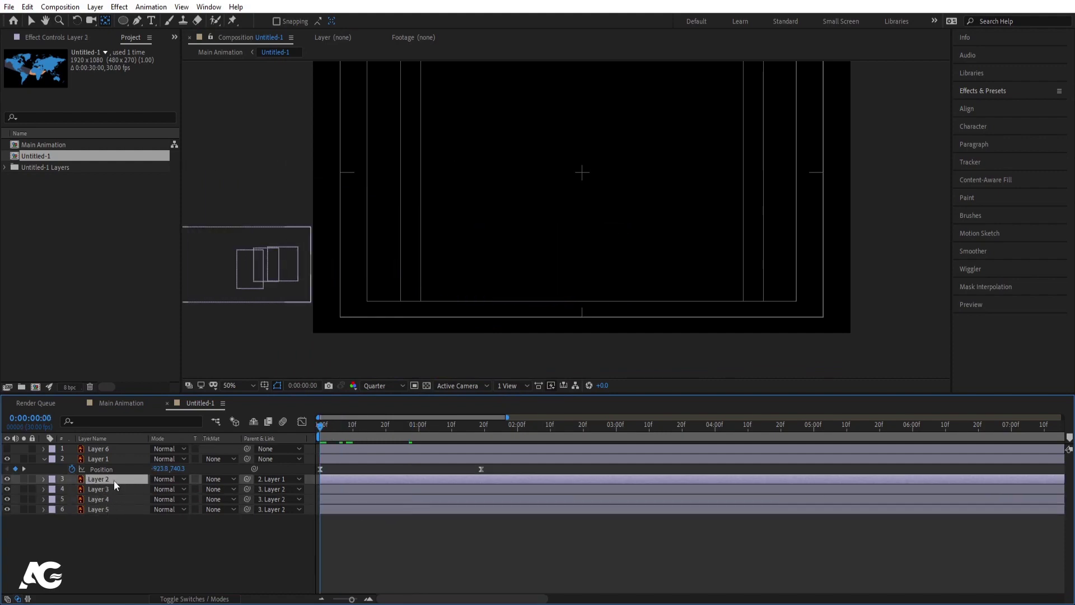
key("r")
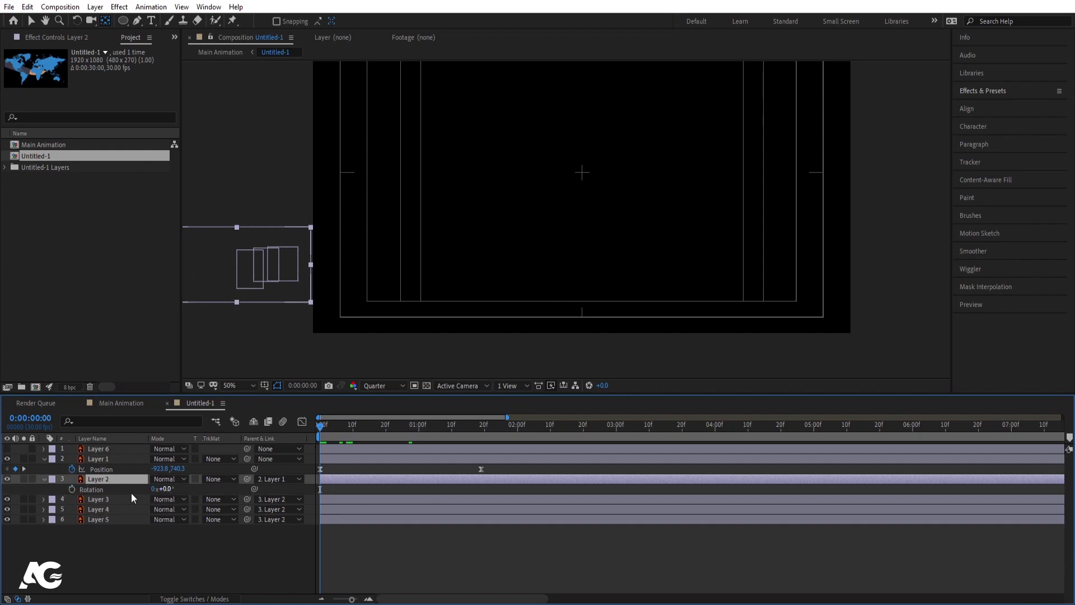
left_click(73, 490)
key("k")
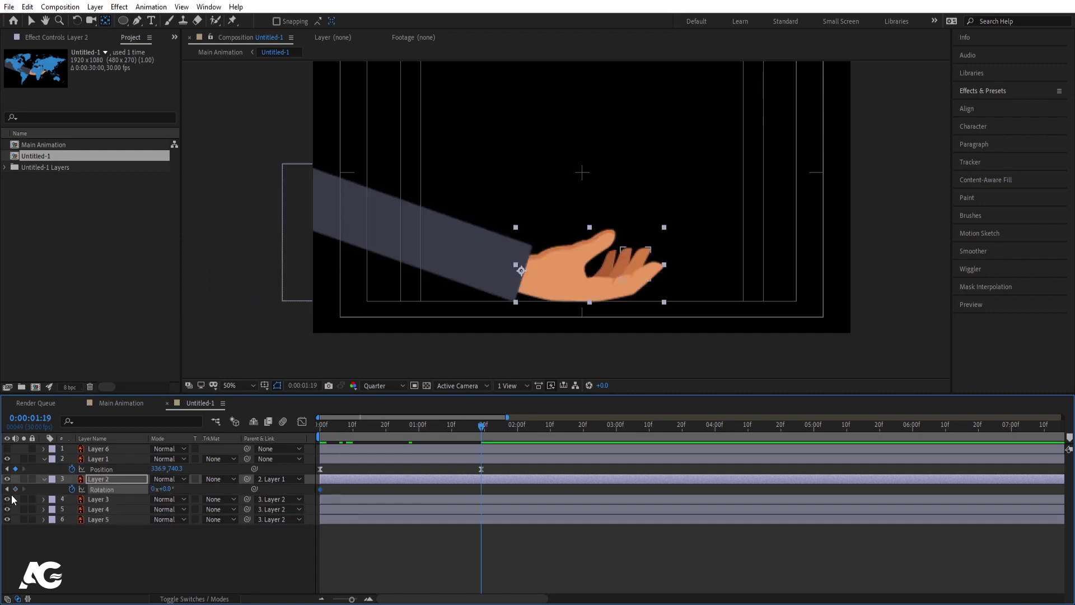
left_click_drag(166, 489, 167, 490)
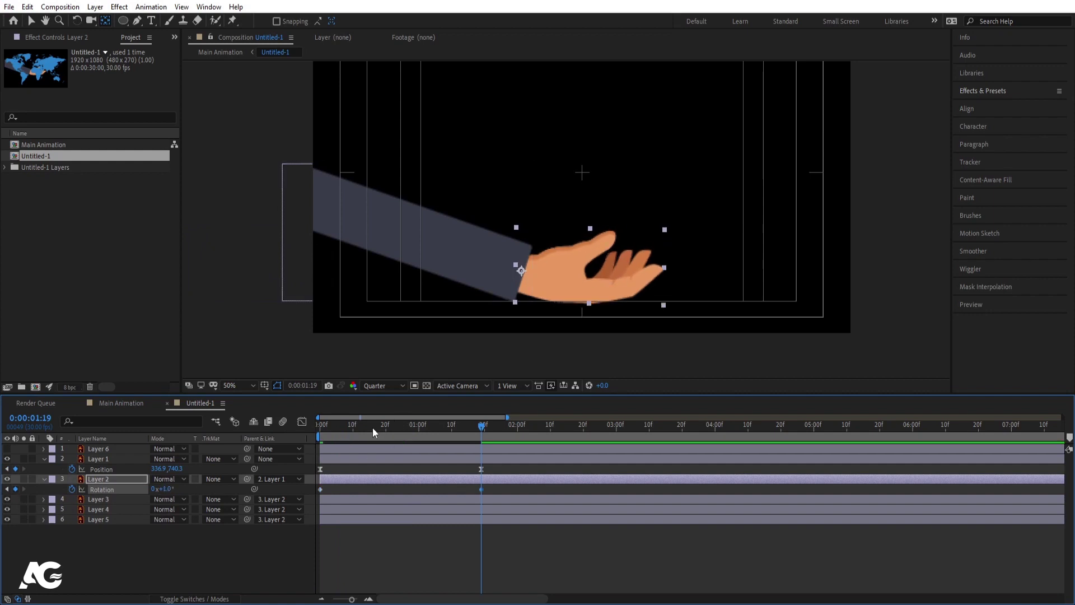
- Set the palm's Rotation to -25° at the first frame and preview the wrist movement
key("Home")
left_click_drag(170, 491, 151, 491)
key("space")
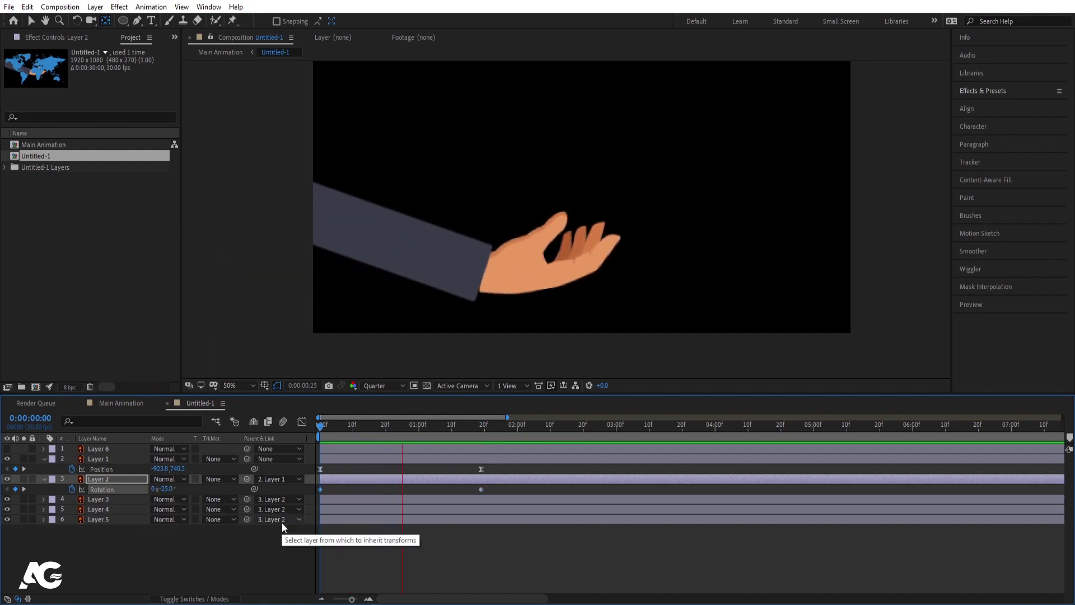
key("space")
- Apply Easy Ease to both Rotation keyframes of Layer 2 and preview the result from the start
key("k")
left_click_drag(496, 488, 236, 508)
key("F9")
left_click(321, 427)
key("space")
key("space")
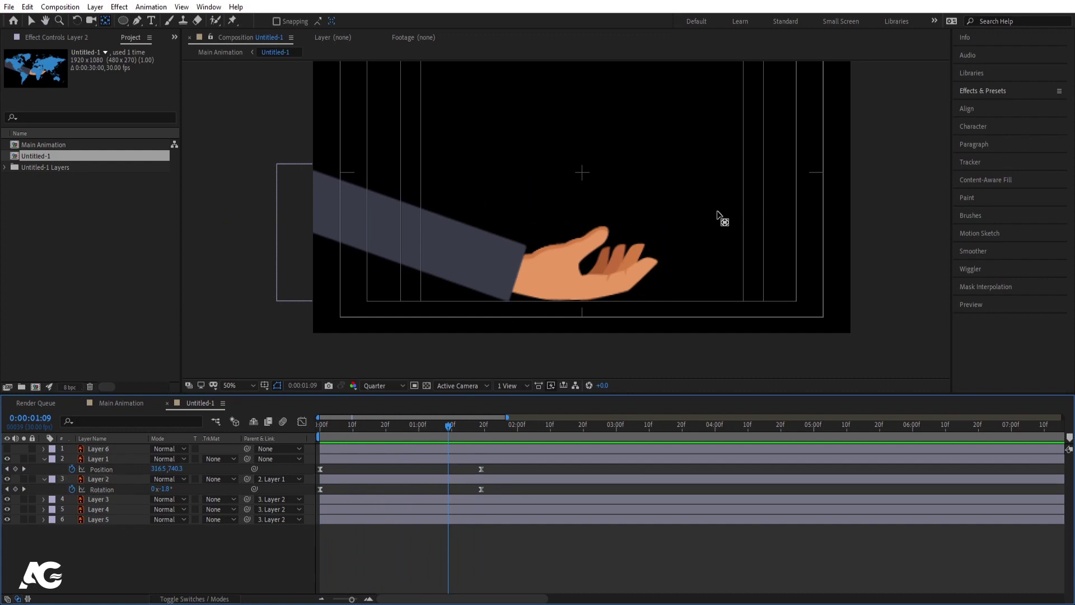
- Solo the three finger layers, Layers 3 to 5
left_click(597, 270)
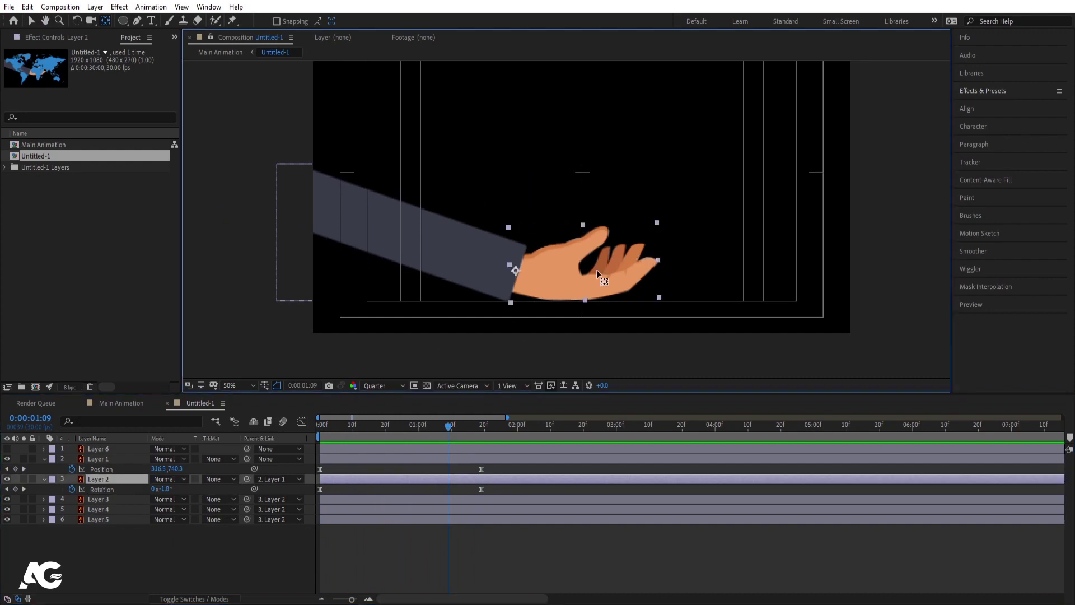
left_click(98, 499)
left_click(96, 518, "shift")
left_click(106, 545)
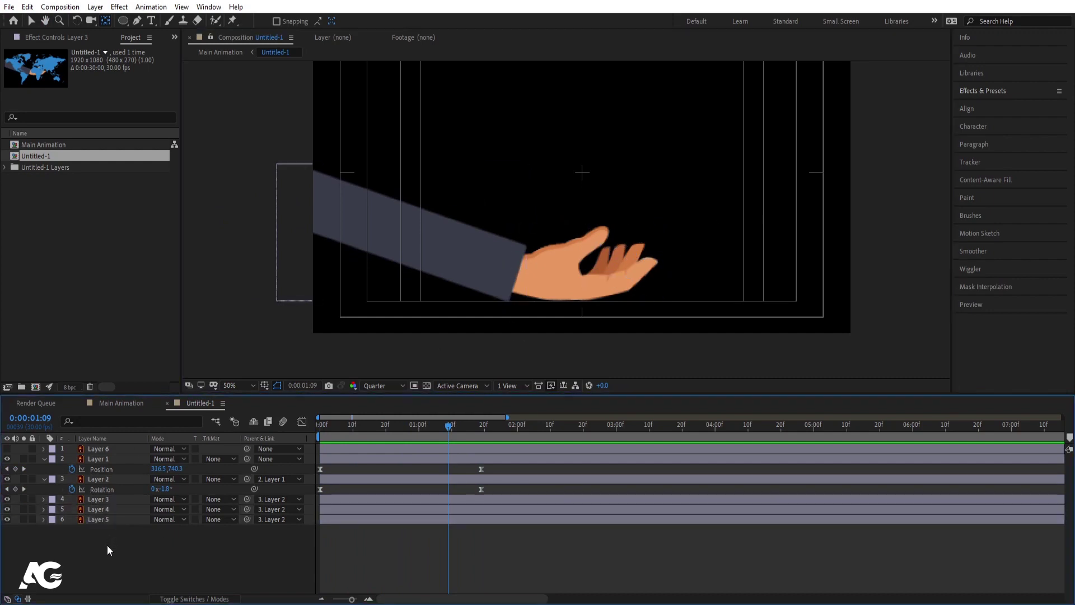
left_click(93, 501)
left_click(95, 518, "shift")
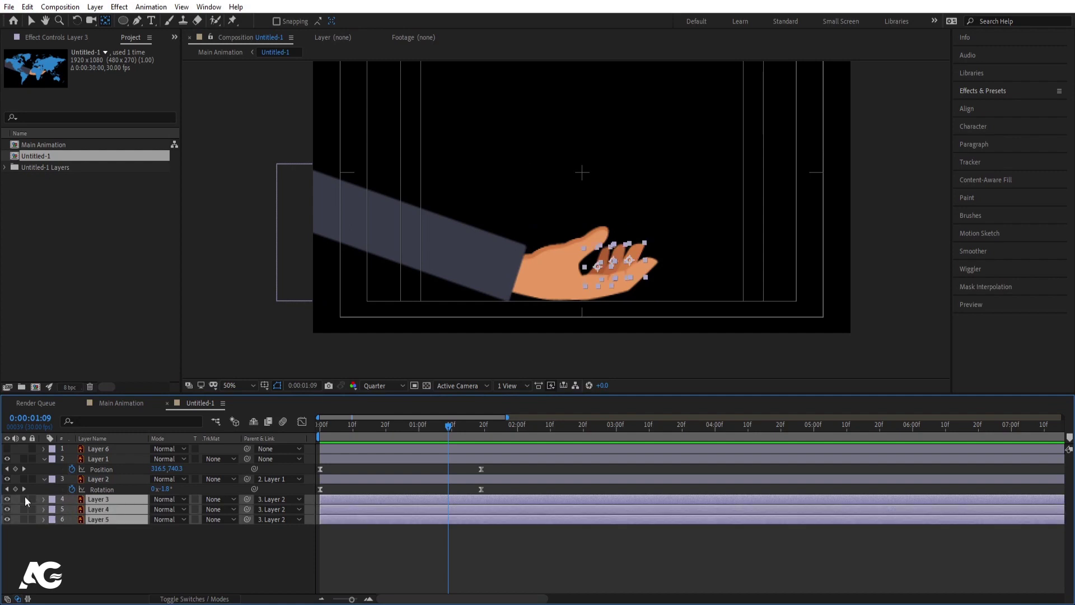
left_click(24, 499)
- Move the anchor point of each finger on Layers 3, 4 and 5 to the base of that finger
left_click(538, 330)
scroll(635, 297, "up", 4)
left_click(619, 169)
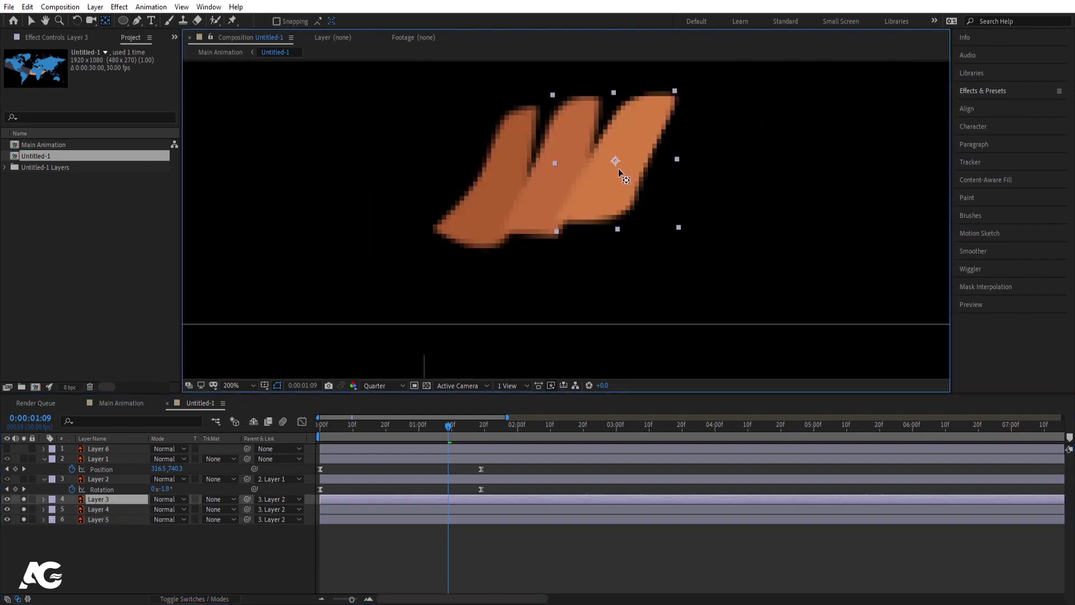
left_click_drag(617, 160, 607, 202)
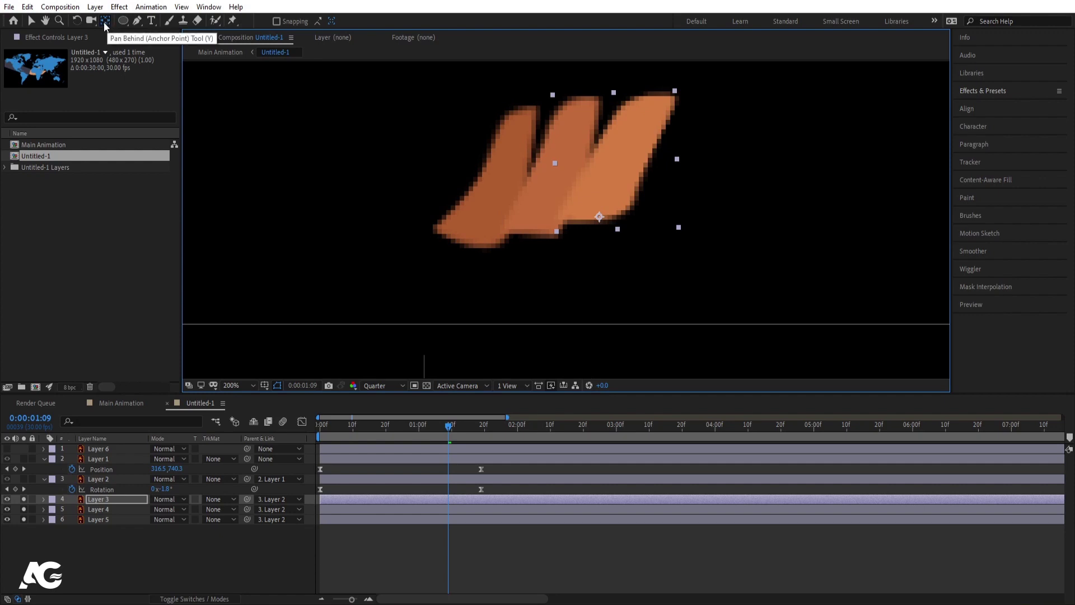
left_click(547, 162)
left_click_drag(550, 168, 530, 236)
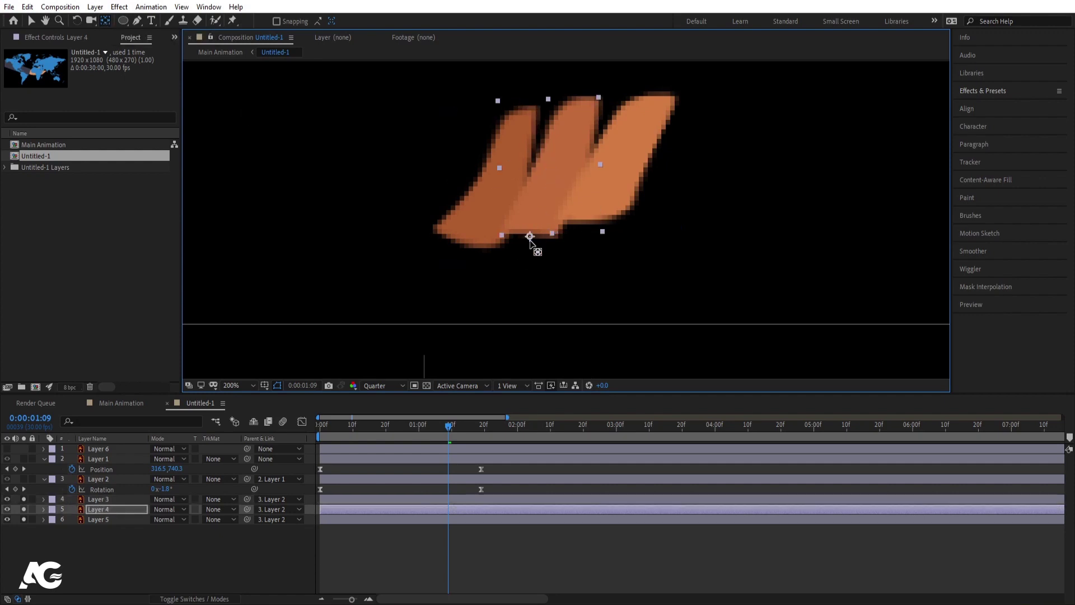
left_click(474, 228)
left_click_drag(488, 186, 473, 220)
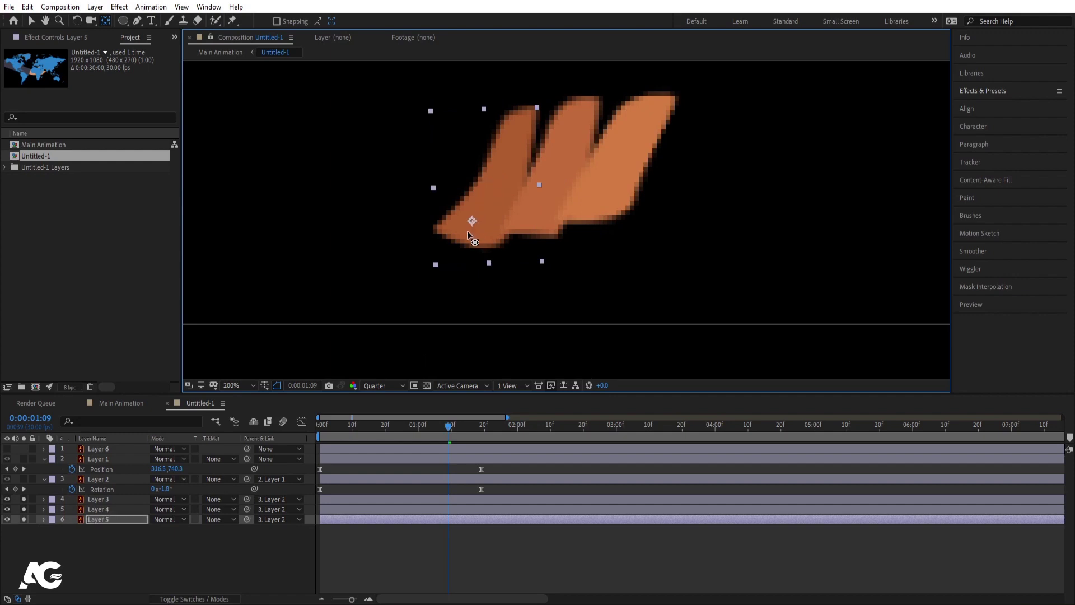
- Add Rotation keyframes at 0° to Layers 3 to 5 at the first frame and at 1:19
left_click_drag(388, 436, 208, 429)
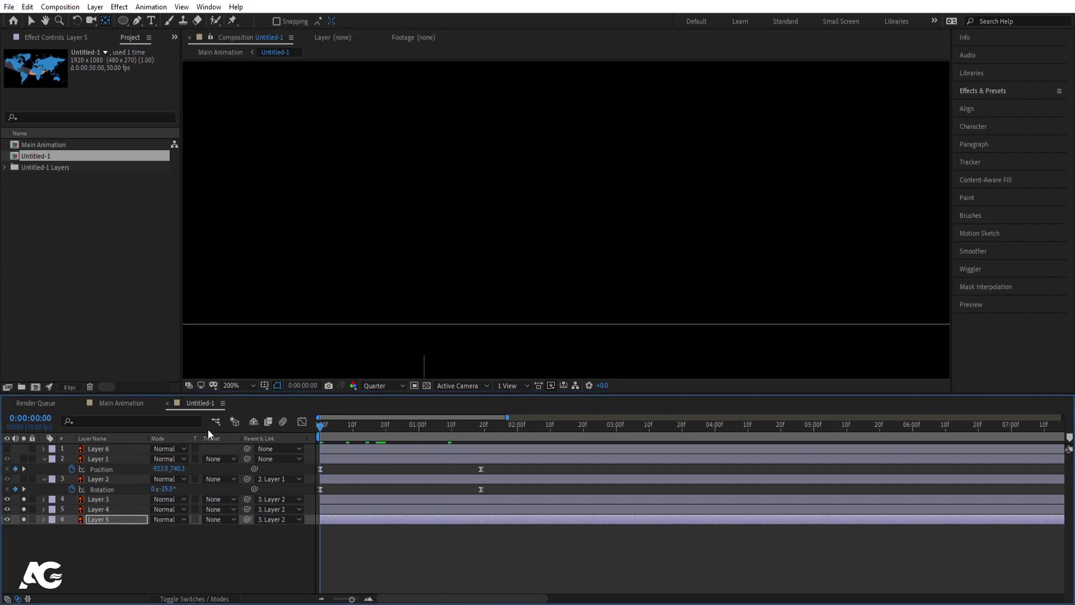
left_click(120, 499, "shift")
key("r")
left_click(72, 509)
key("k")
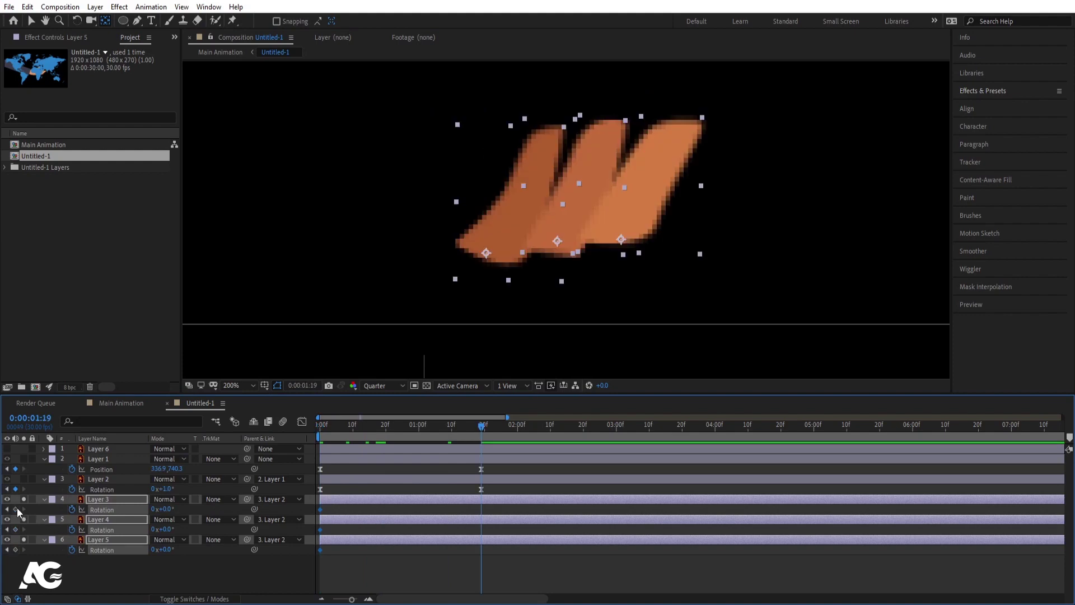
left_click(16, 509)
- Set the fingers' Rotation to -25° at the first frame and apply Easy Ease to all Rotation keyframes of Layers 3 to 5
key("j")
left_click(165, 509)
key("Return")
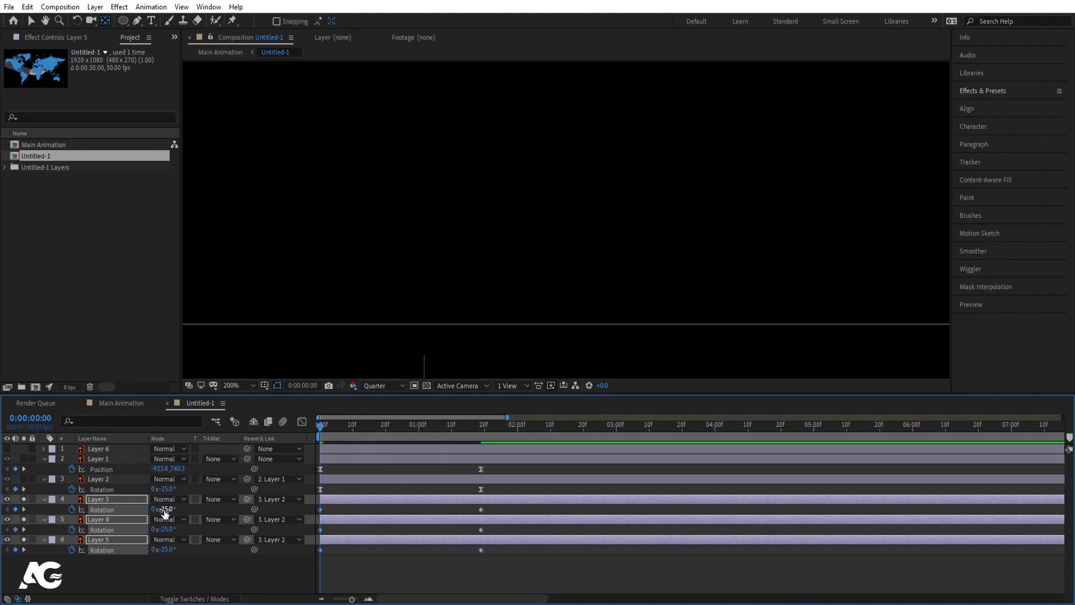
left_click_drag(502, 560, 241, 507)
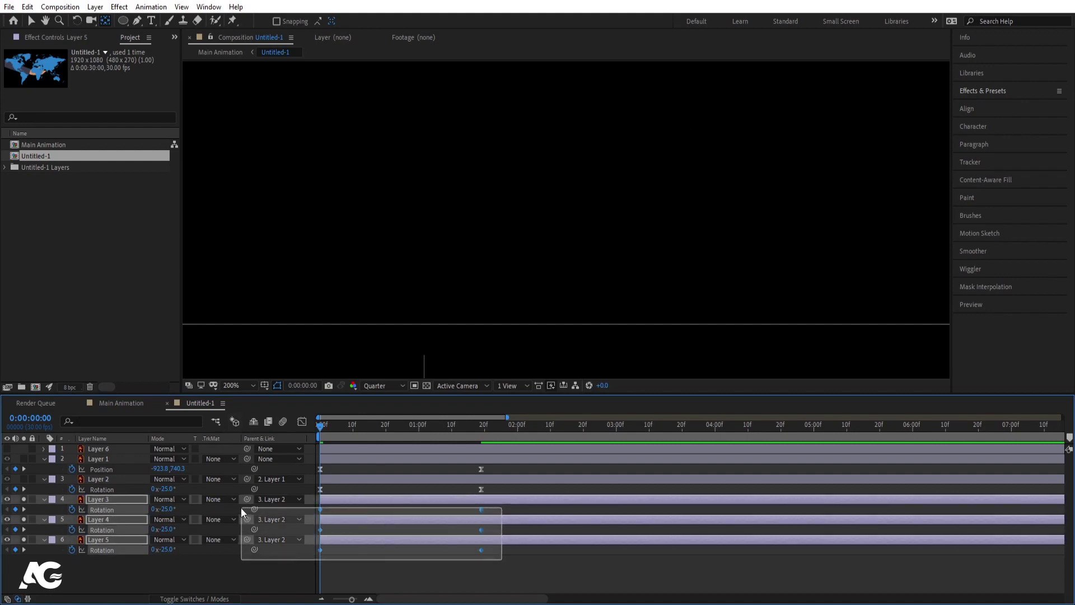
key("F9")
- Fit the composition in the viewer, turn off solo for the finger layers, and preview the whole hand from the start
left_click(240, 388)
left_click(245, 409)
key("space")
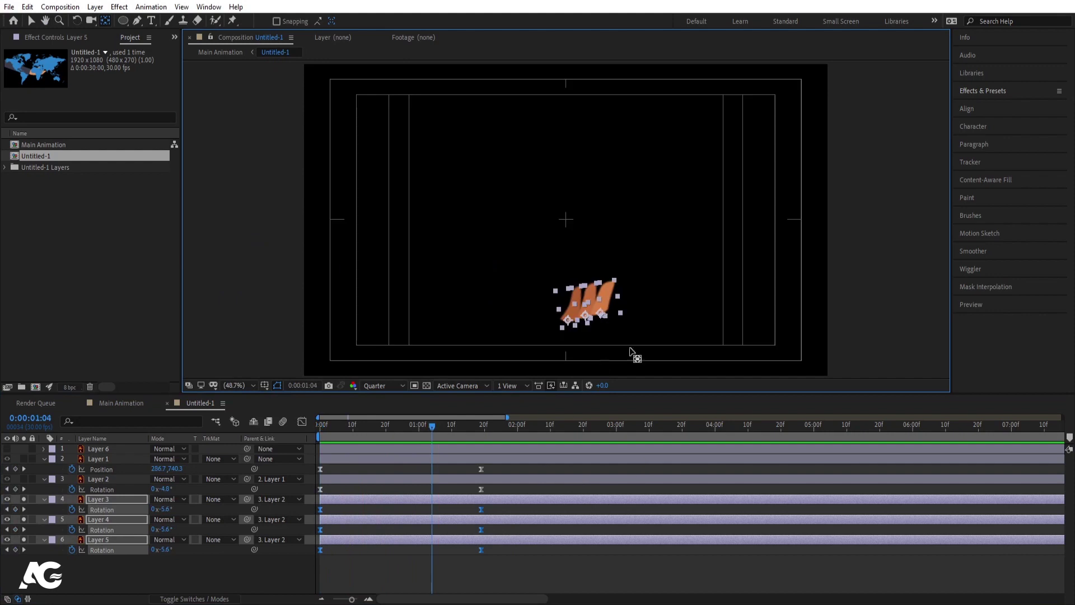
key("space")
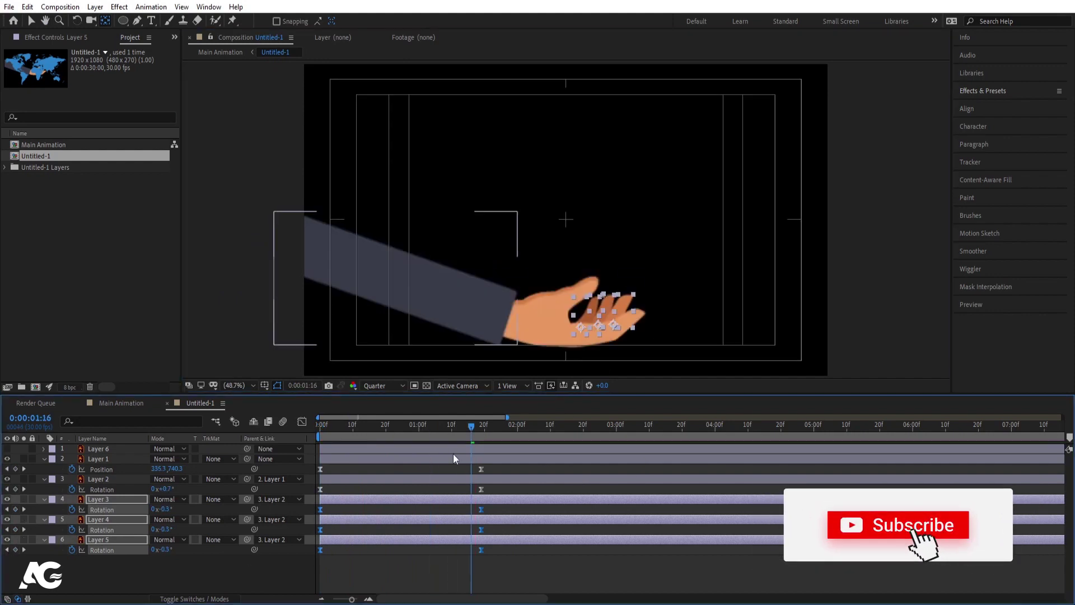
left_click_drag(429, 426, 308, 435)
key("space")
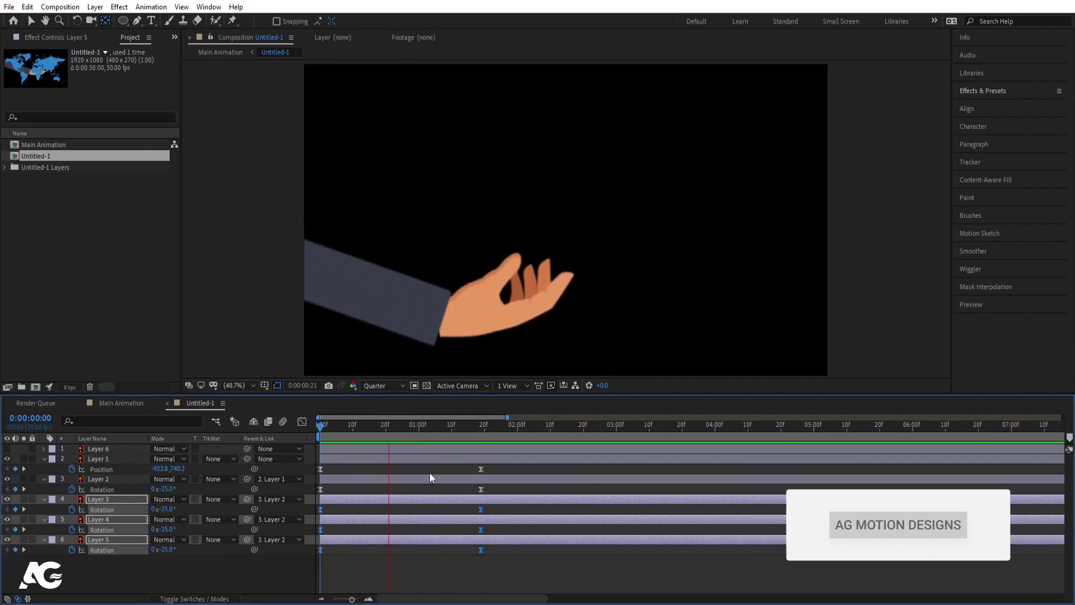
key("space")
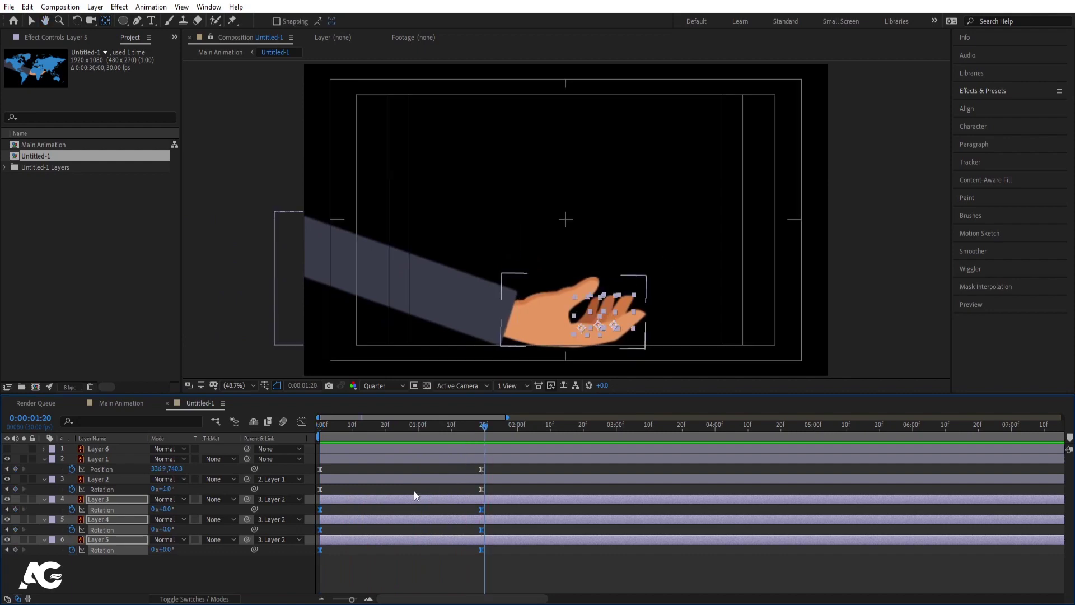
- Stagger the finger Rotation keyframes to start at about frame 6 on Layer 3, 11 on Layer 4 and 15 on Layer 5, and preview them
left_click_drag(517, 564, 620, 583)
left_click(500, 530)
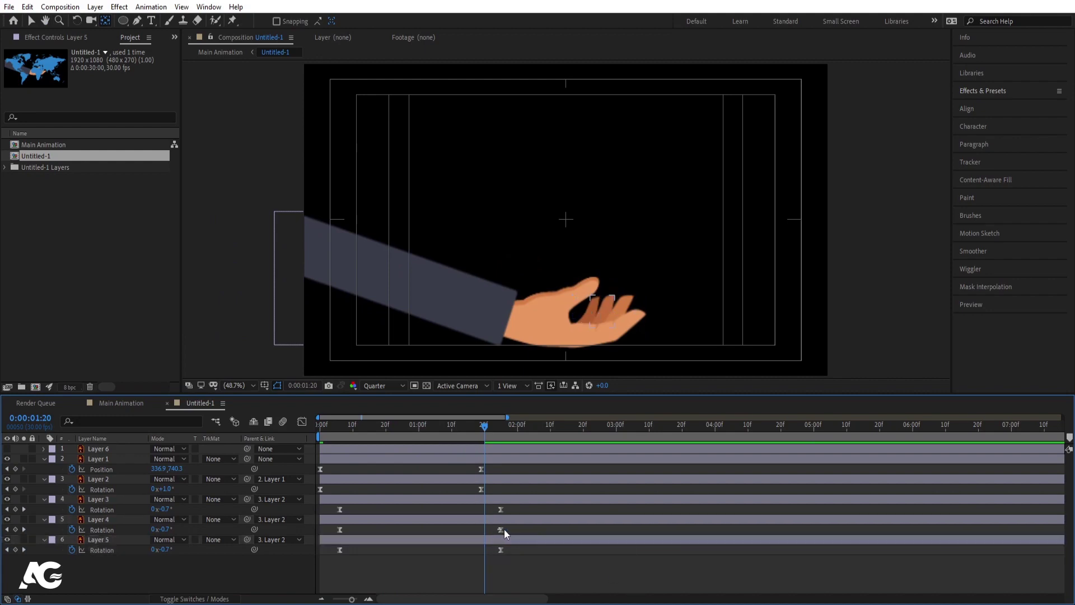
left_click(508, 530)
left_click_drag(328, 527, 546, 563)
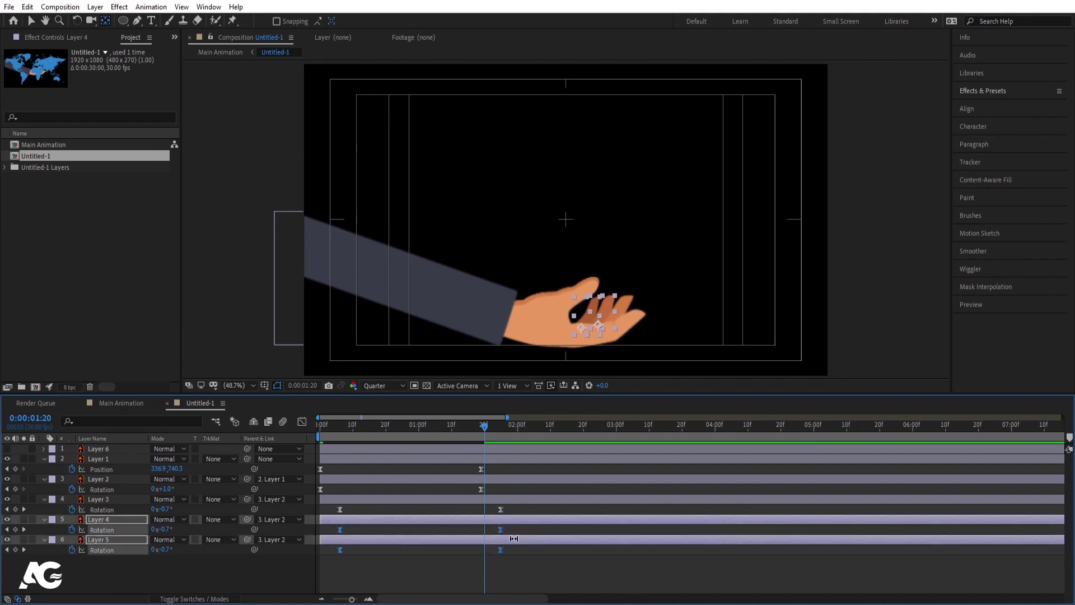
left_click_drag(501, 532, 518, 532)
left_click_drag(328, 547, 530, 549)
key("space")
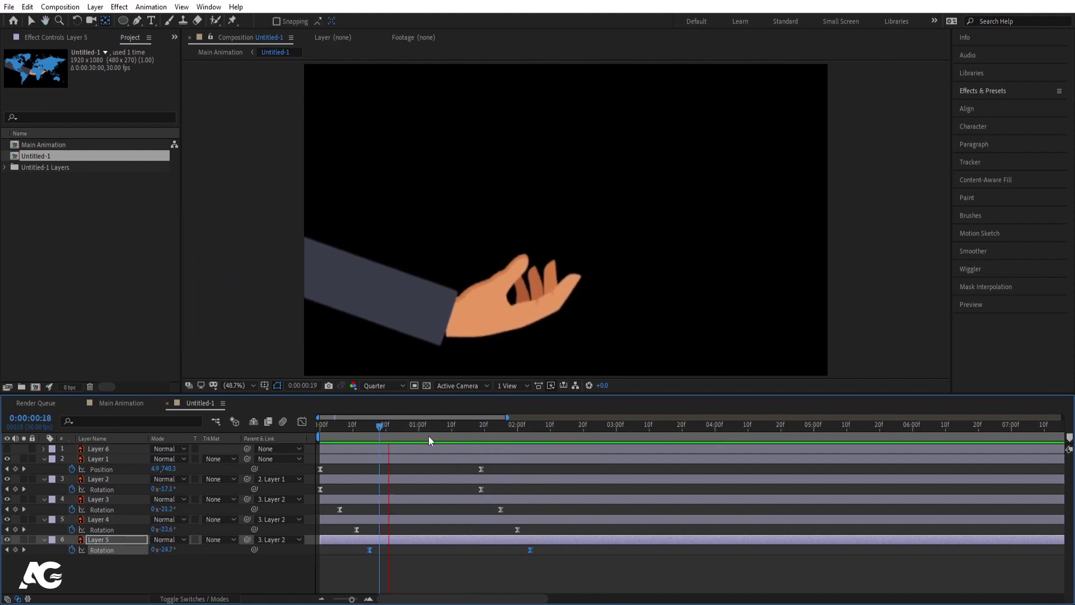
key("space")
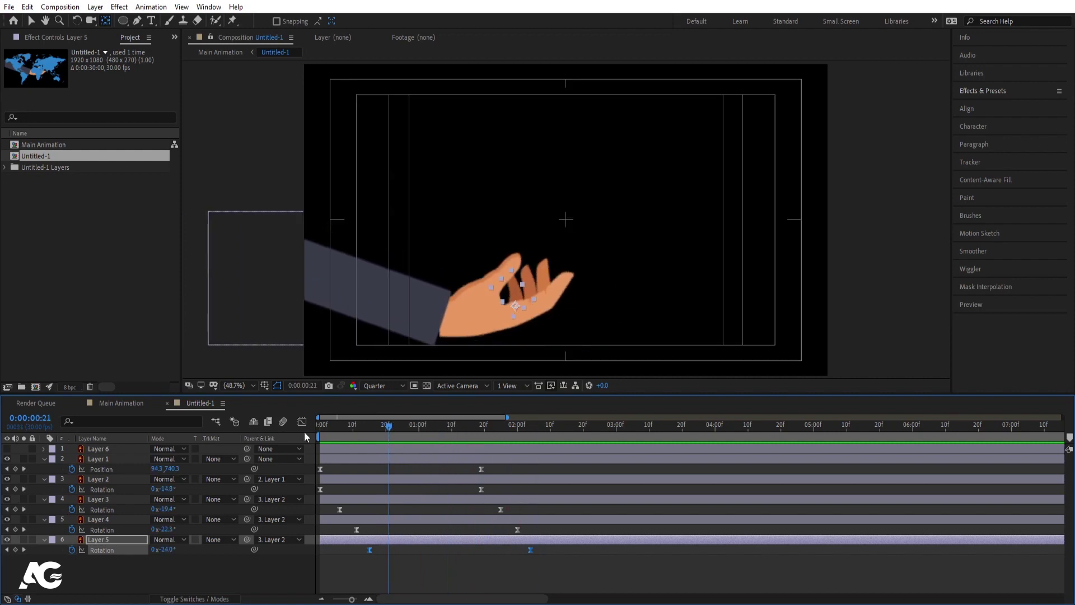
key("space")
- Show the world map on Layer 6 and pre-compose it as "Earth", moving all attributes into the new composition
left_click(374, 469)
key("u")
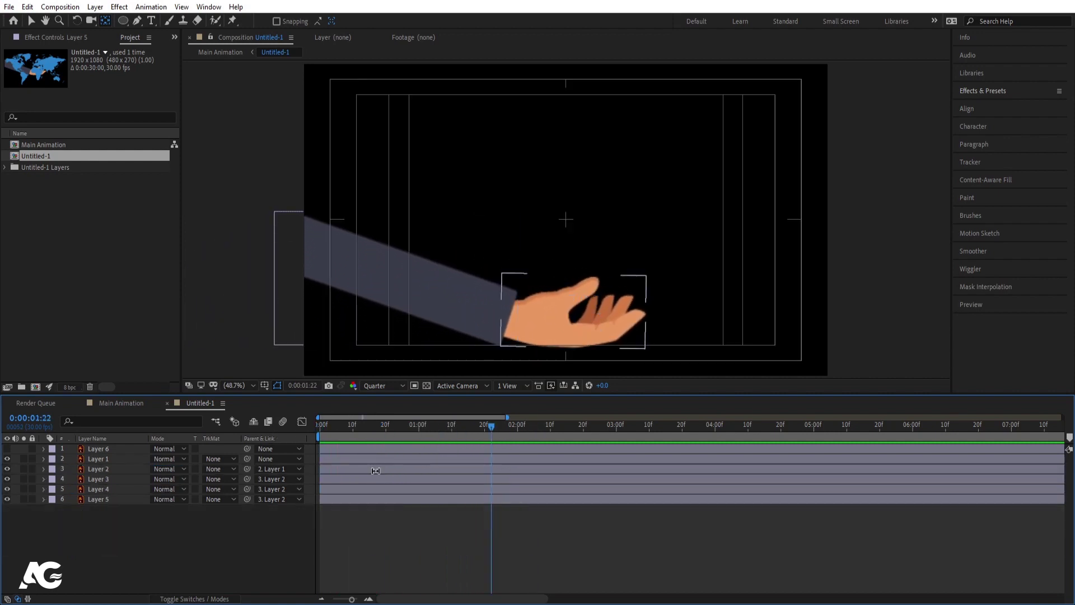
left_click(7, 448)
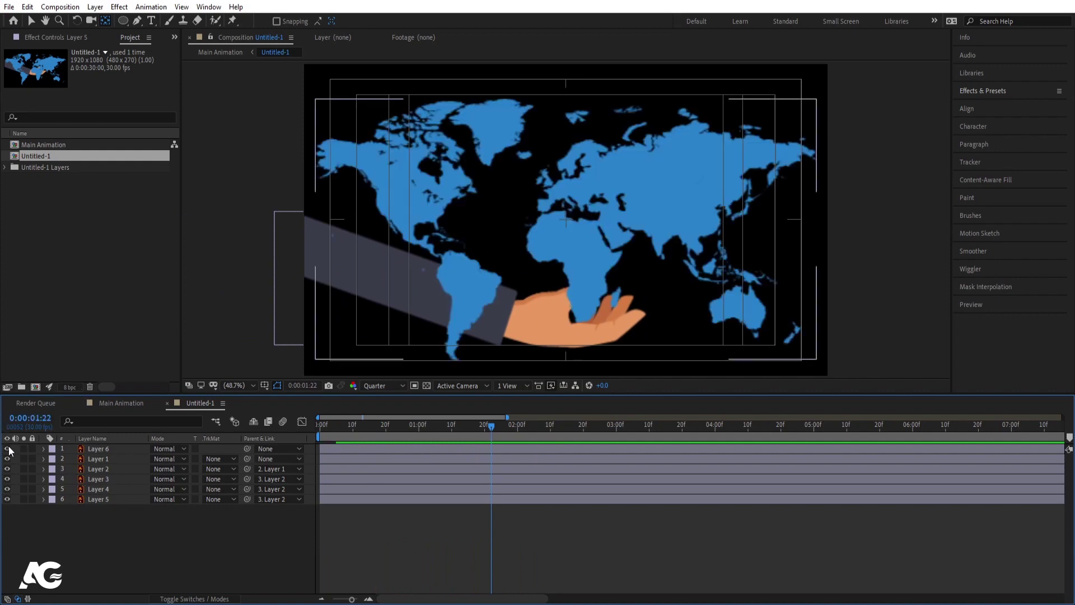
left_click(96, 450)
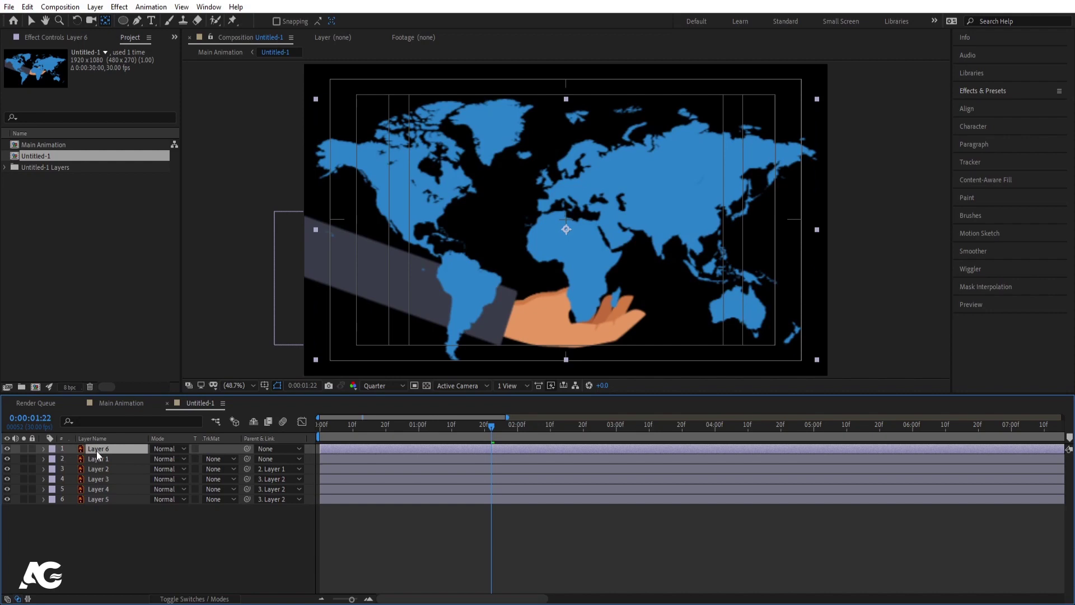
key("ctrl+shift+c")
type("Earth")
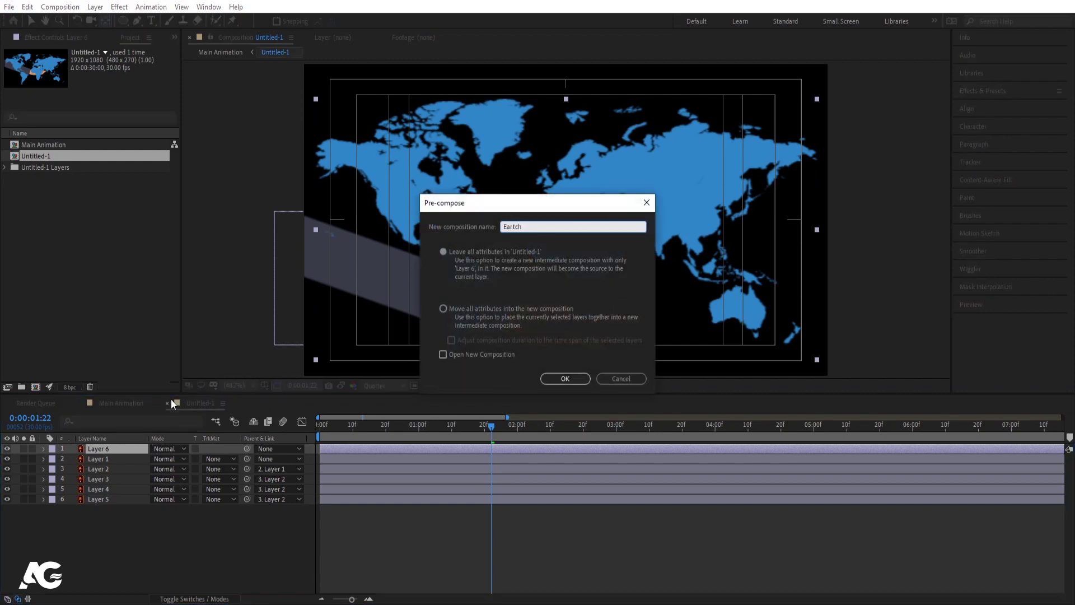
left_click(449, 309)
left_click(565, 379)
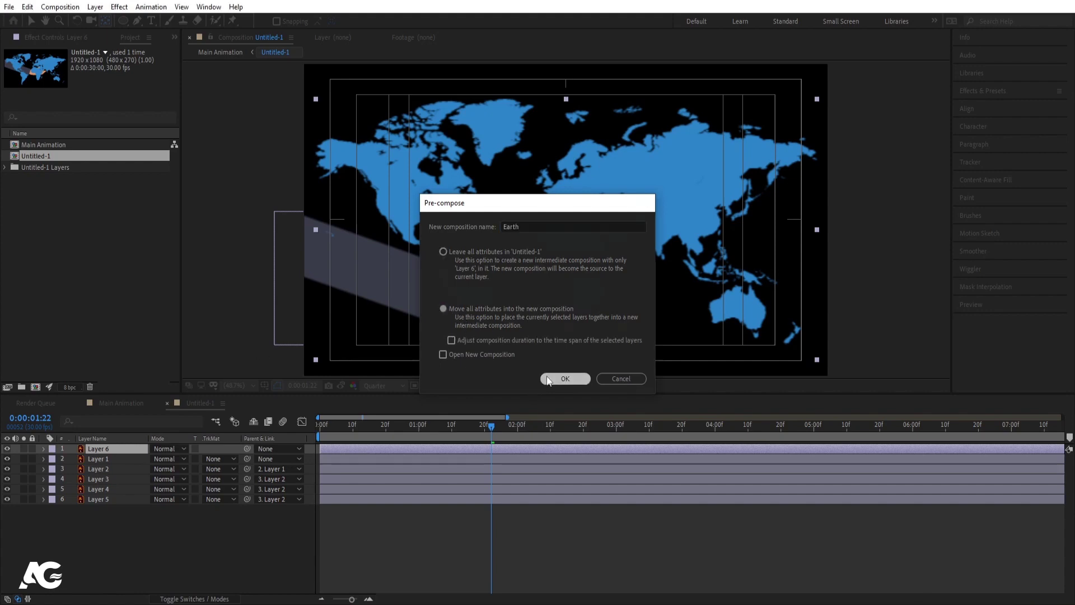
- Inside the Earth composition, add a 1920 x 1080 white solid, place it beneath the map on Layer 6, and lock it
double_click(108, 450)
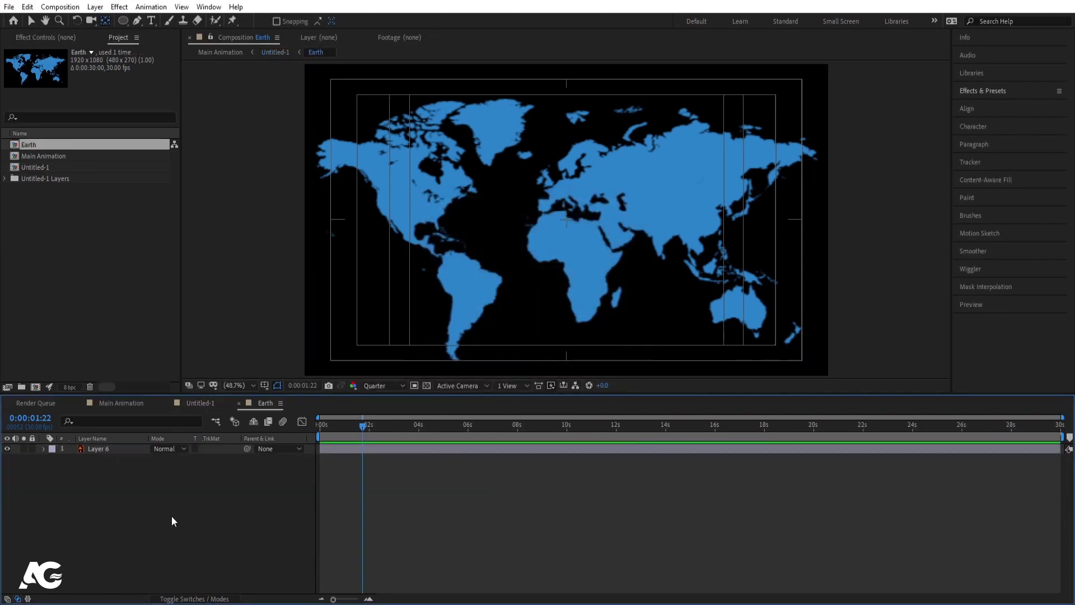
key("ctrl+y")
left_click(553, 374)
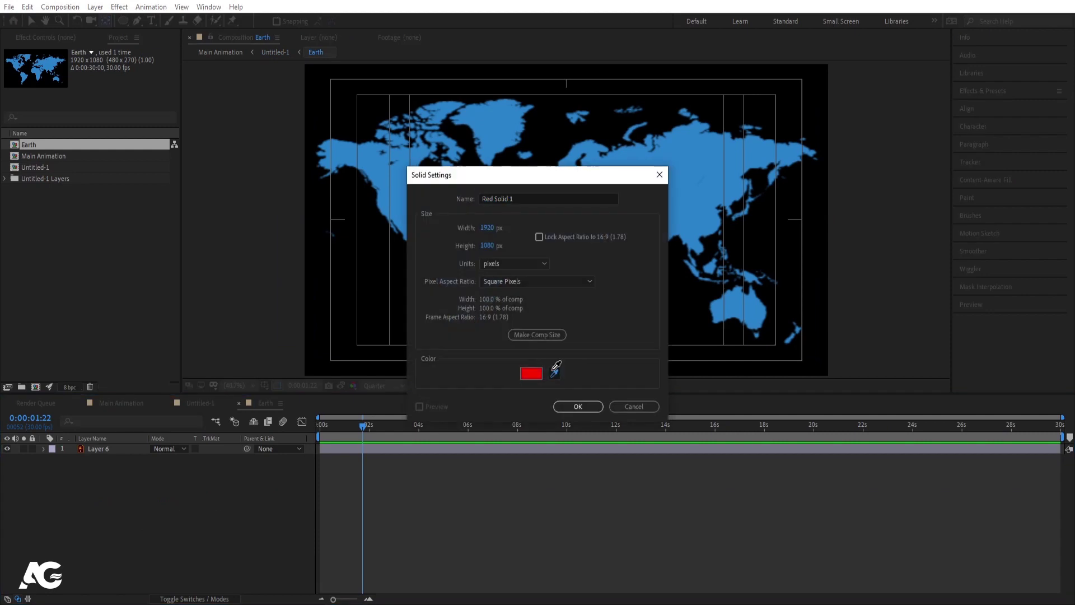
left_click(536, 199)
key("Return")
left_click_drag(85, 462, 96, 489)
left_click(32, 458)
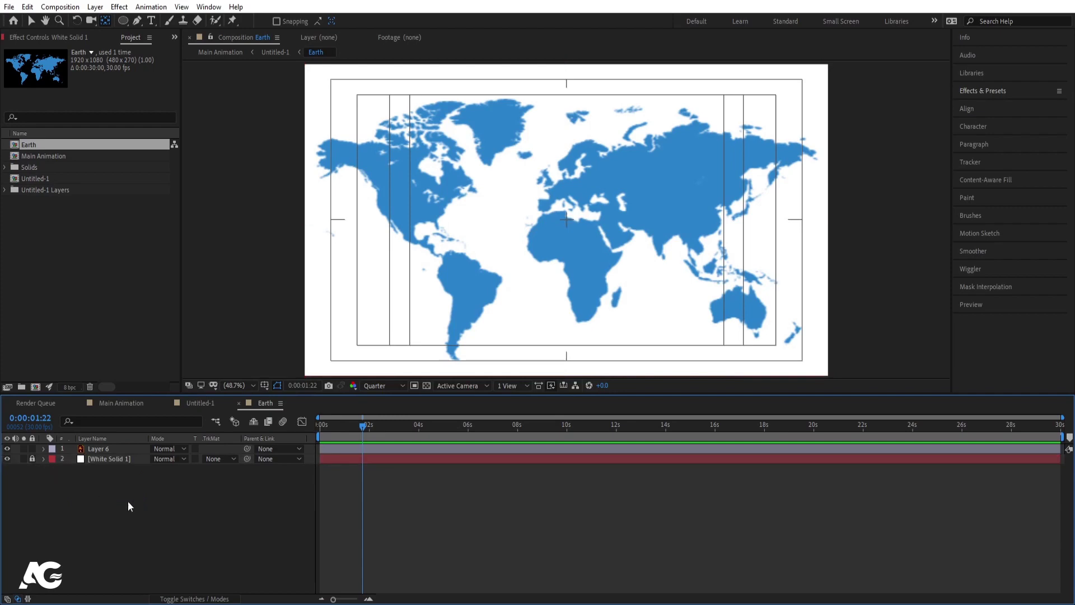
- Find the Fill effect and apply it to the world map on Layer 6
left_click(103, 450)
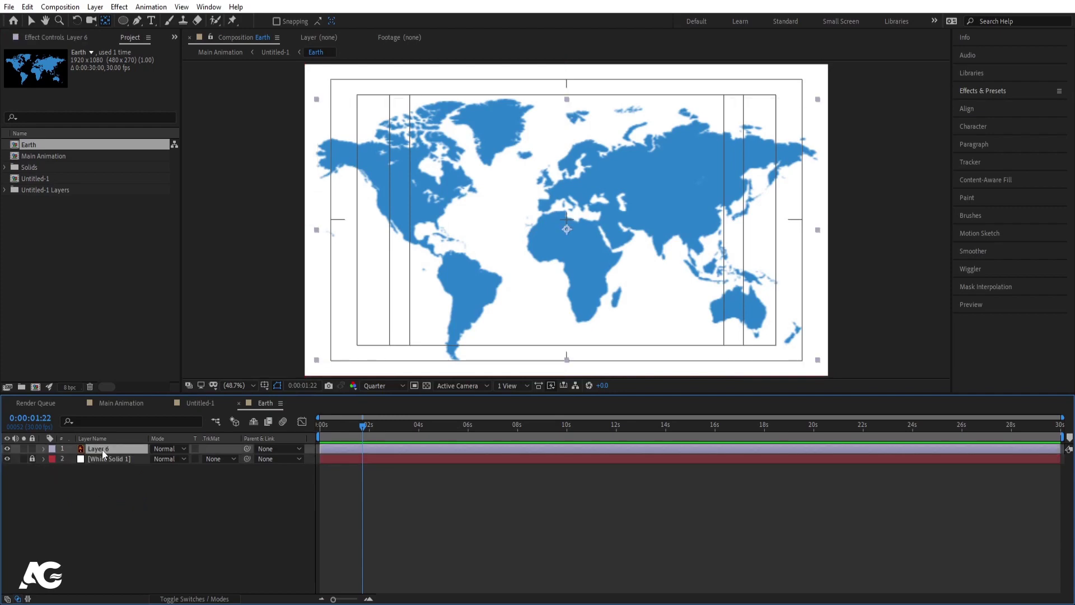
left_click(993, 89)
left_click(996, 106)
type("fill")
double_click(996, 178)
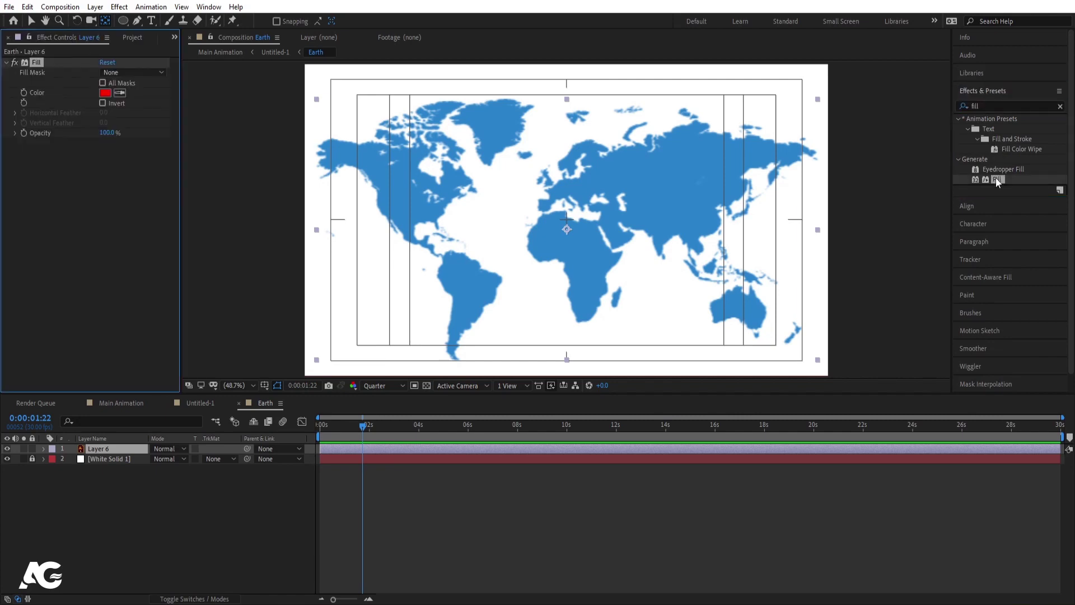
- Set the world map's Fill colour to turquoise green 00FFBA
left_click(104, 93)
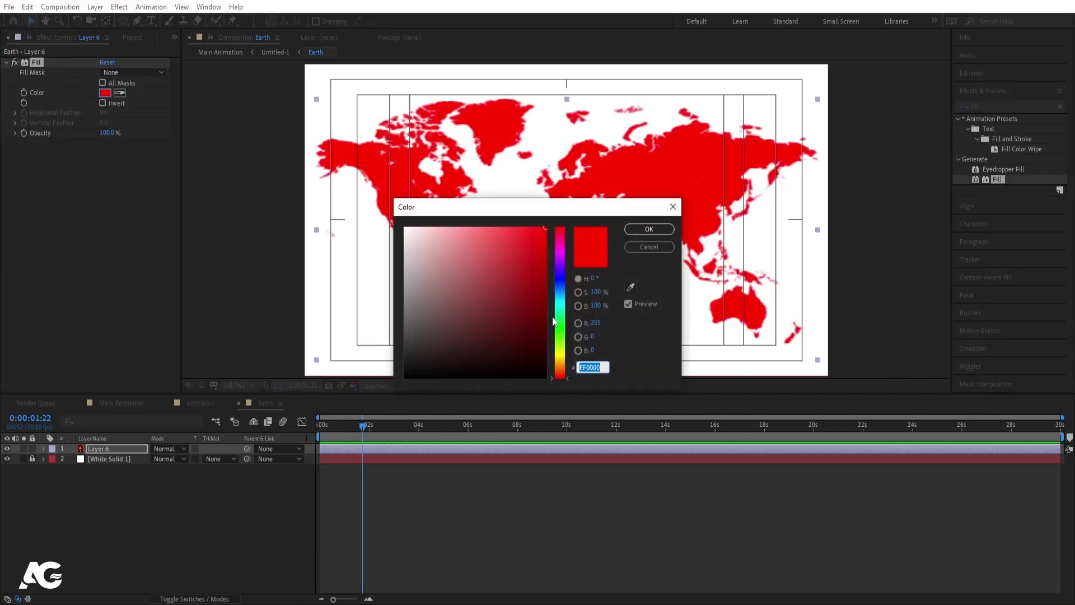
type("00FF90")
left_click_drag(559, 317, 561, 320)
left_click(502, 228)
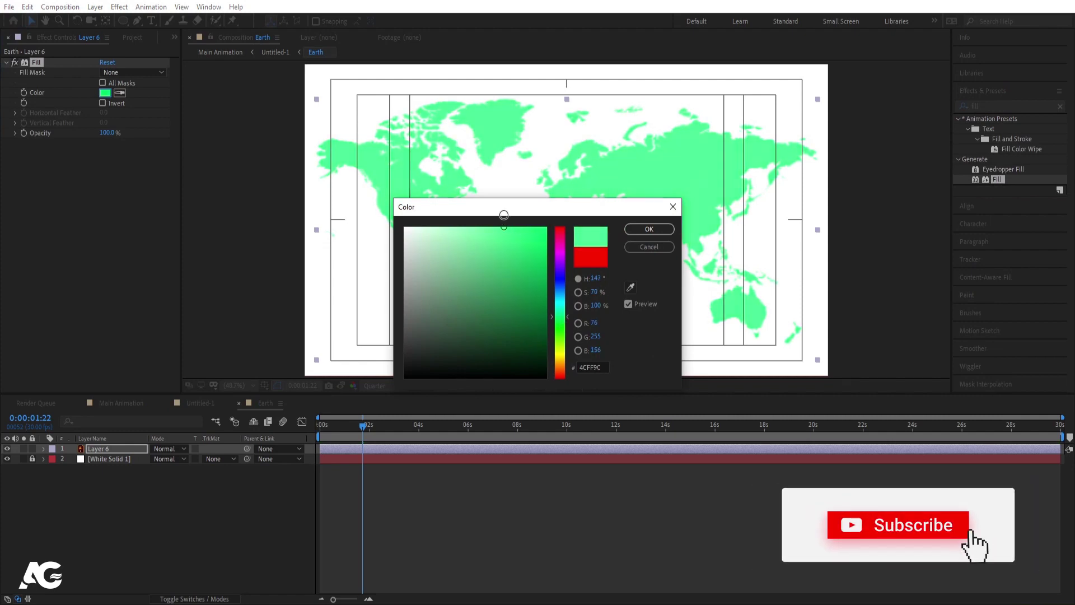
left_click_drag(561, 329, 563, 342)
mouse_move(509, 247)
left_mouse_down()
mouse_move(517, 211)
mouse_move(556, 208)
left_mouse_up()
left_click_drag(567, 347, 563, 325)
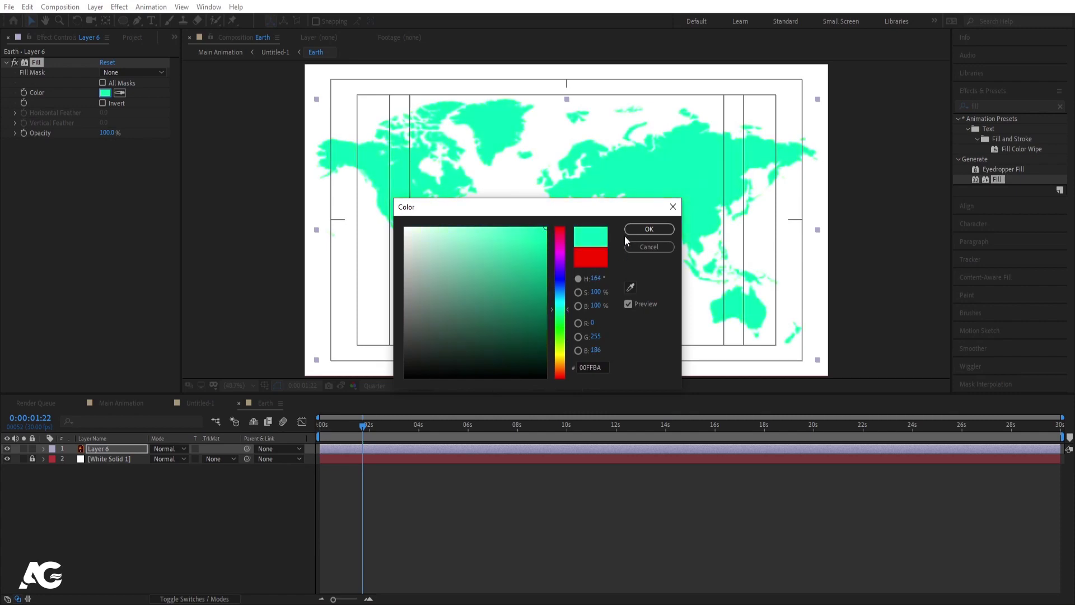
left_click(649, 229)
- Apply CC Sphere to the Earth layer in the Untitled-1 composition, with radius 343 and offset 960, 459
left_click(191, 404)
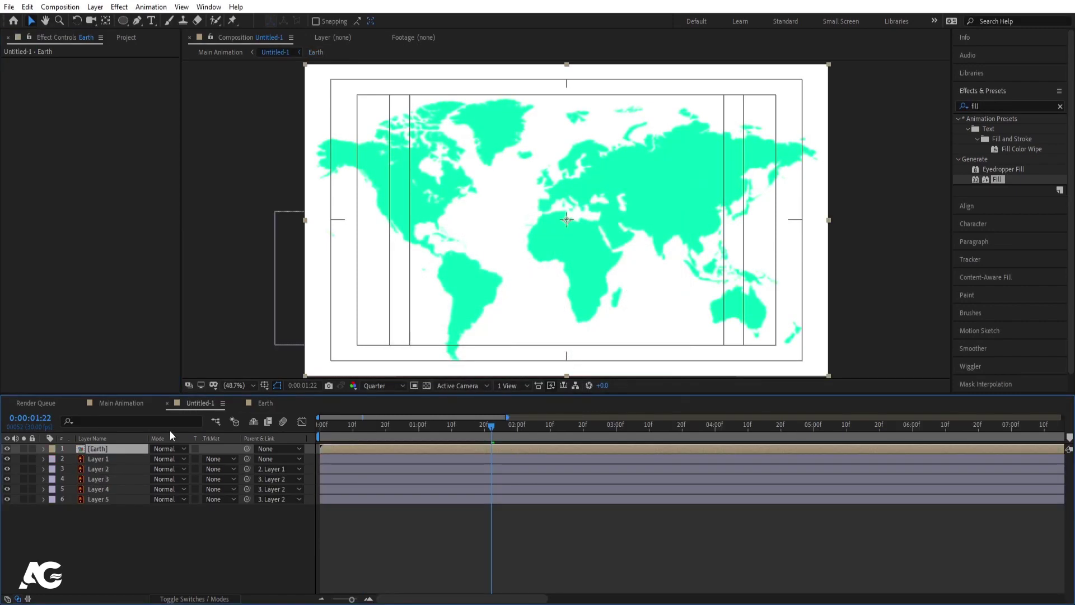
left_click(996, 103)
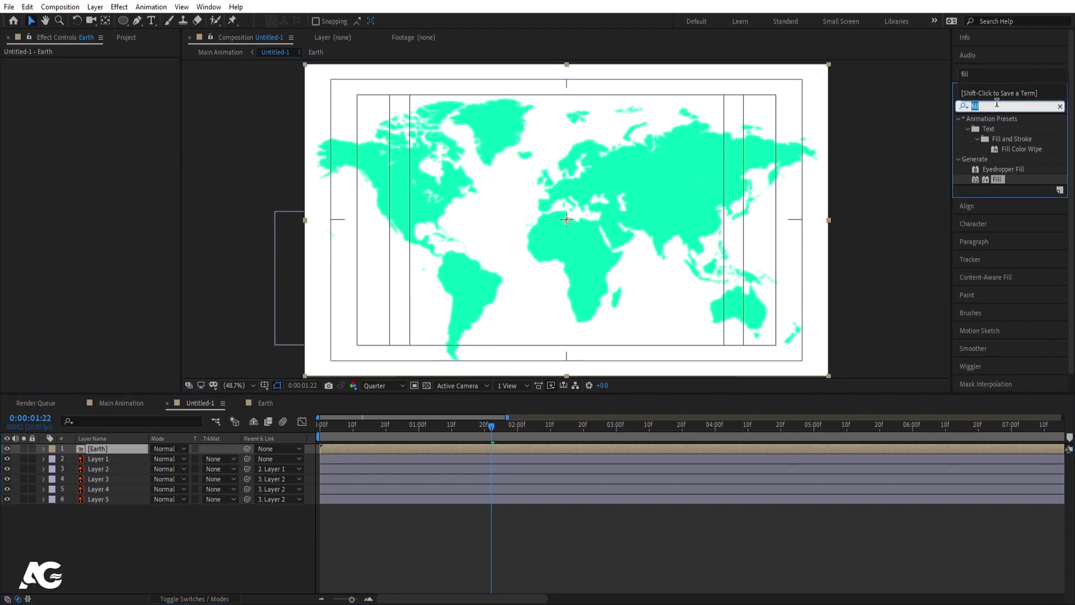
type("cc sp")
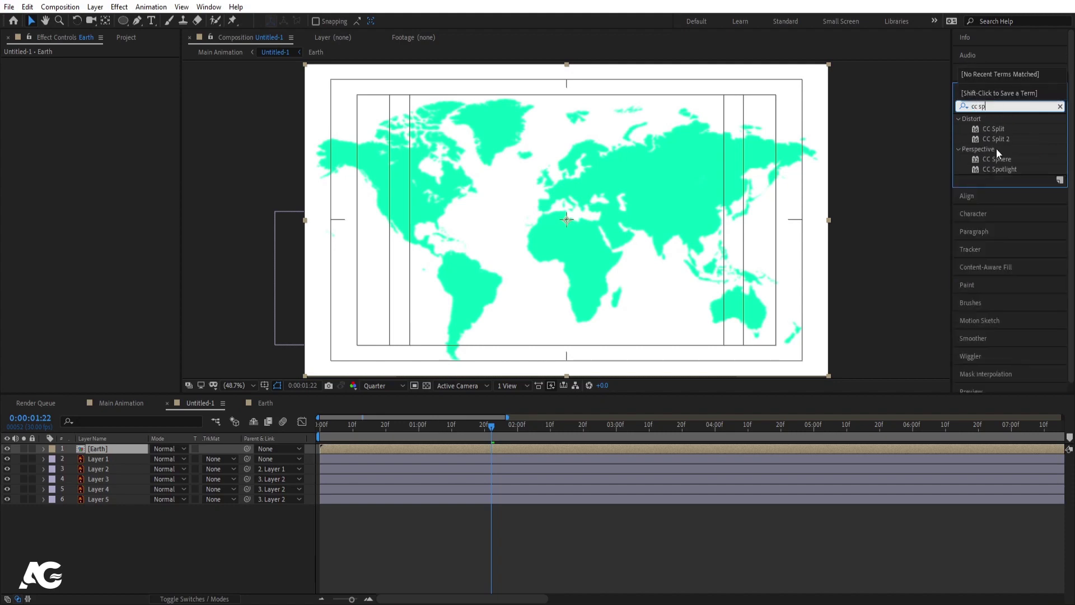
double_click(993, 159)
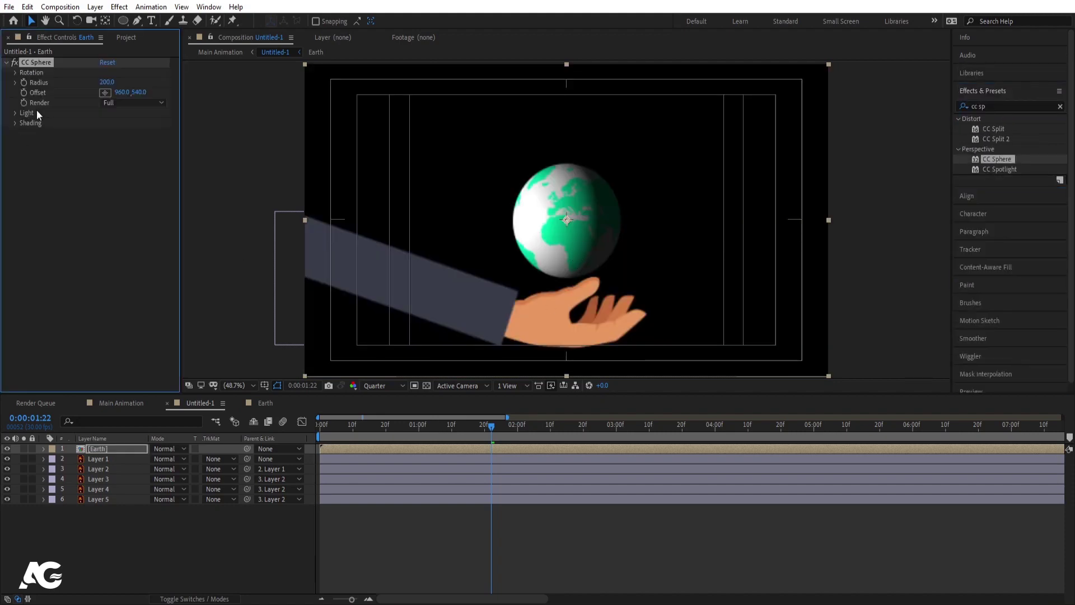
mouse_move(106, 82)
left_mouse_down()
mouse_move(172, 69)
mouse_move(126, 90)
mouse_move(101, 87)
left_mouse_up()
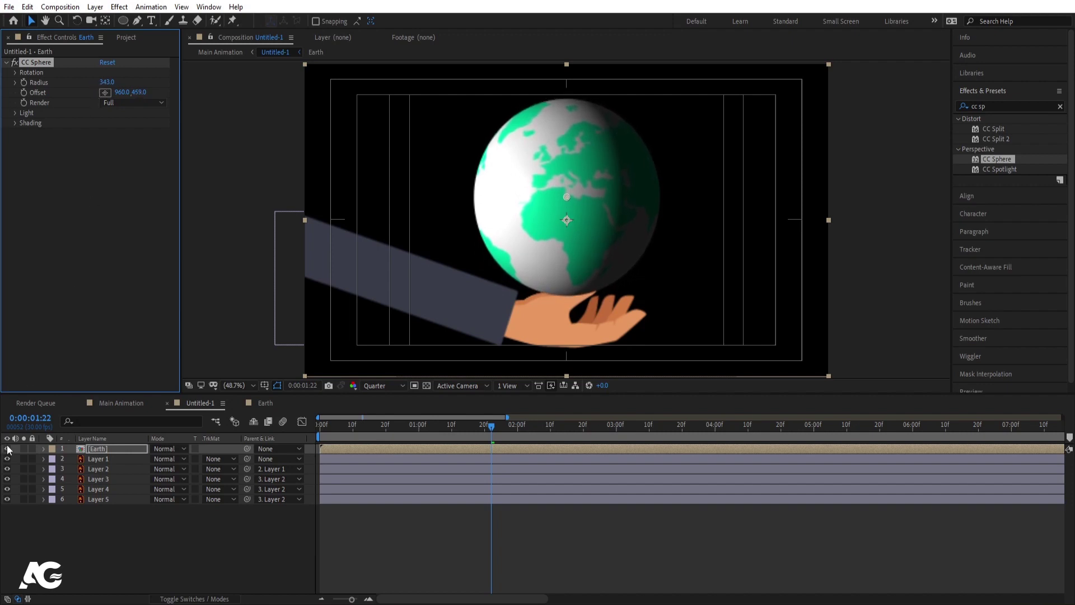
- Move the Earth layer between Layer 2 and Layer 3, and set the sphere's offset to 982, 459
left_click(103, 451)
left_click_drag(105, 470, 106, 471)
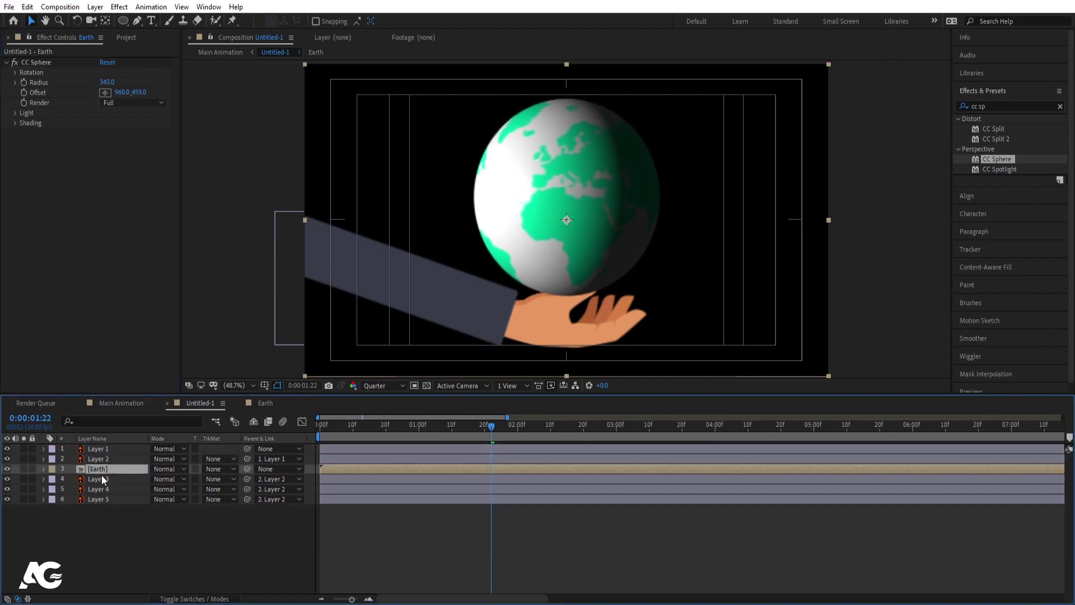
left_click_drag(123, 92, 135, 92)
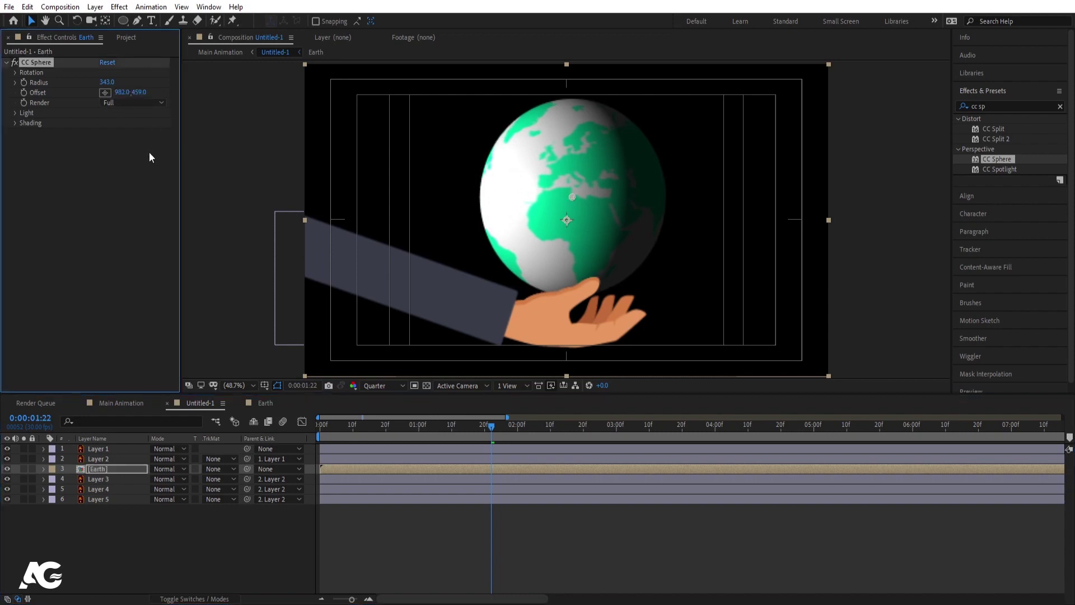
- Flatten the globe's shading by setting CC Sphere's Light Intensity to 18 and Ambient to 88
left_click(15, 113)
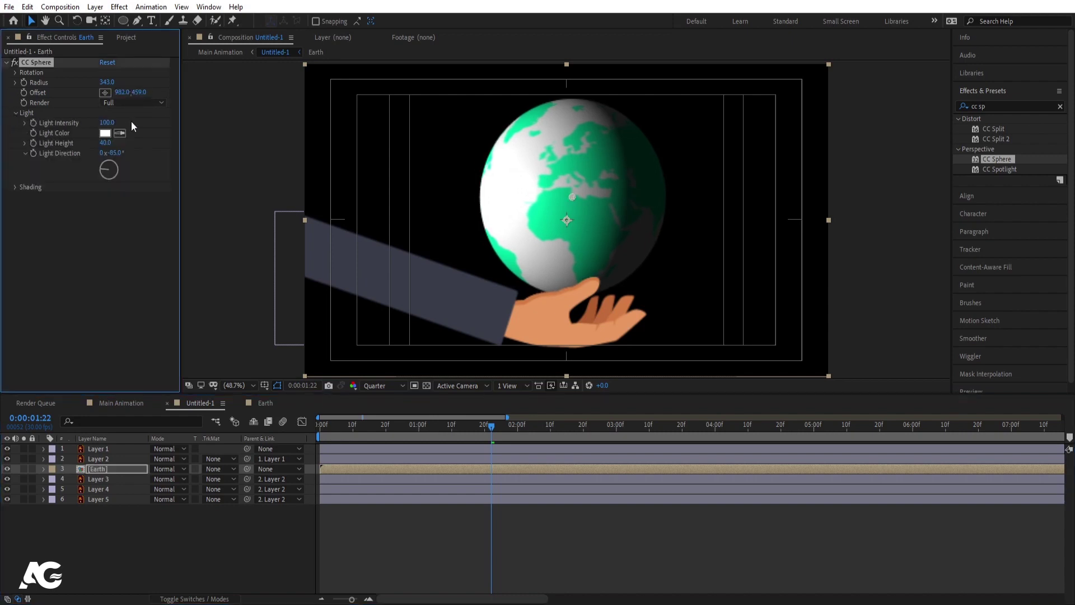
left_click(14, 188)
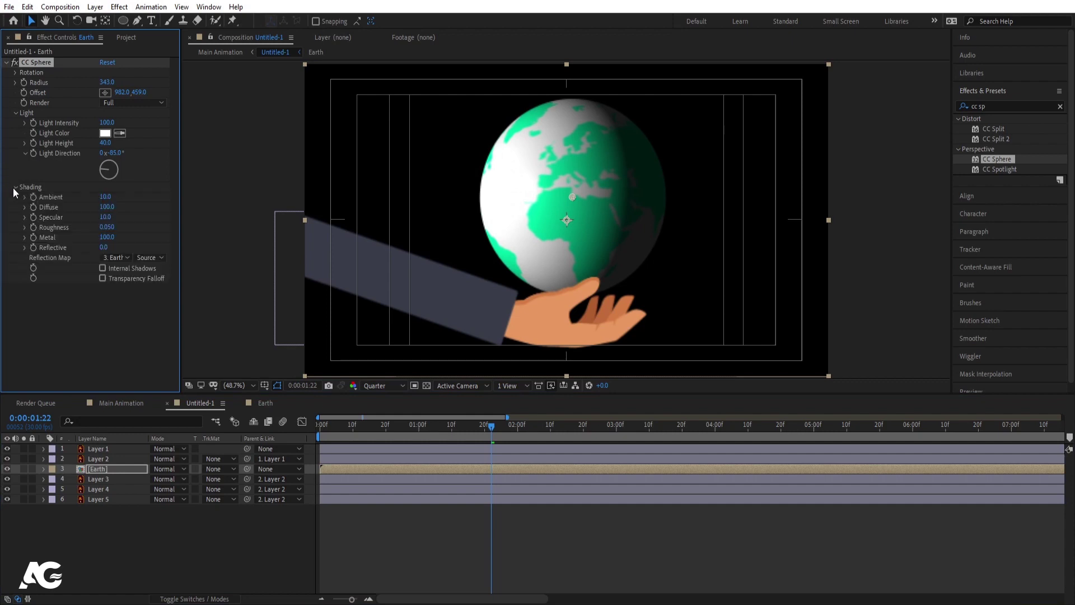
left_click_drag(110, 200, 76, 200)
left_click_drag(106, 123, 73, 122)
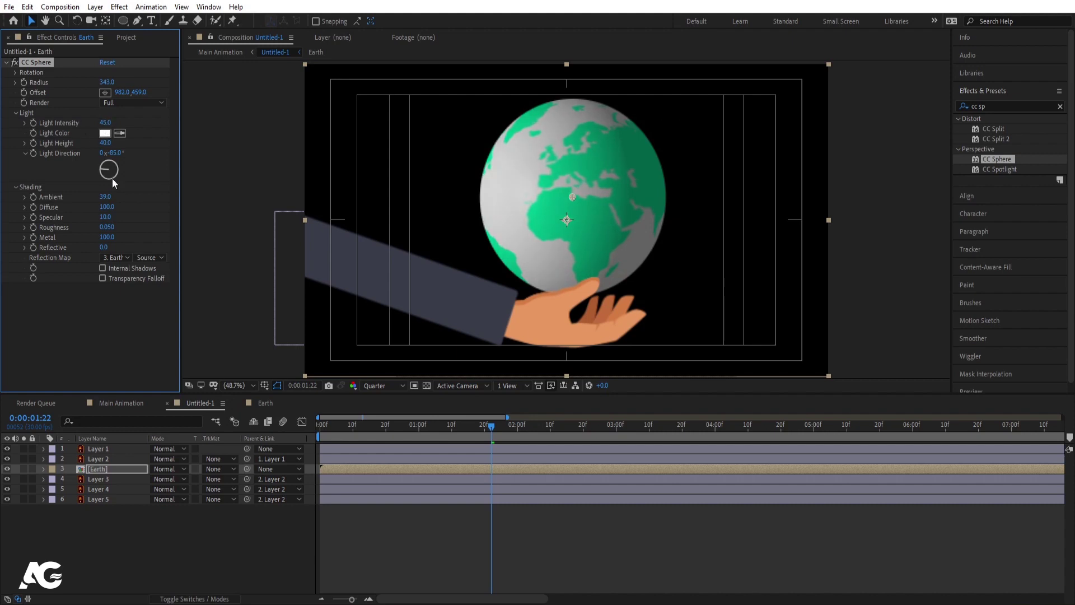
left_click_drag(104, 197, 126, 196)
left_click_drag(106, 124, 86, 122)
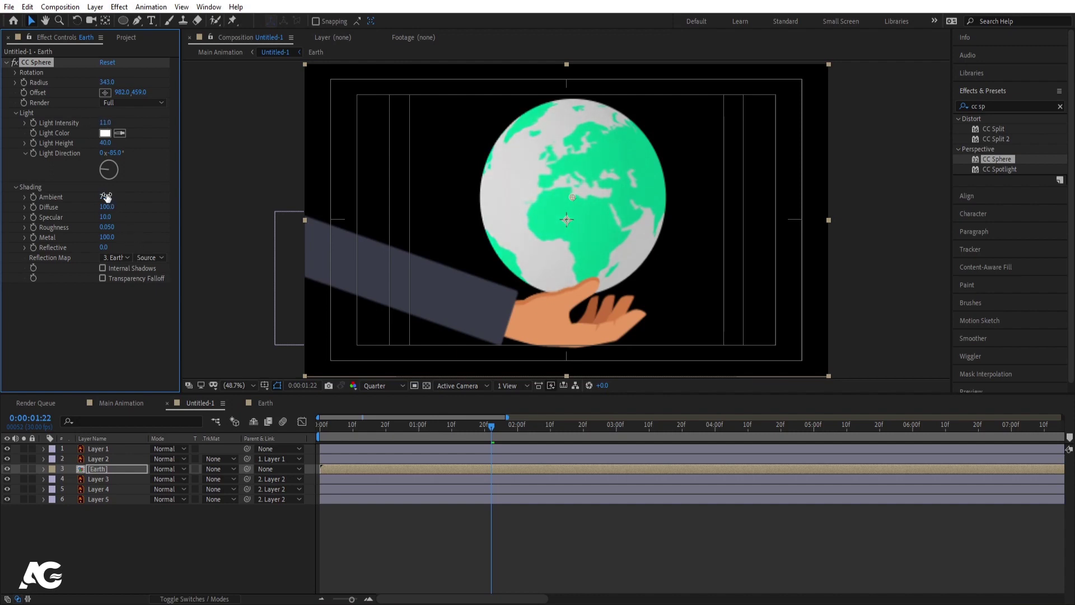
left_click_drag(108, 196, 113, 194)
left_click_drag(106, 122, 111, 124)
- Set the preview resolution to Full and the composition's background colour to white, FFFFFF
left_click(390, 385)
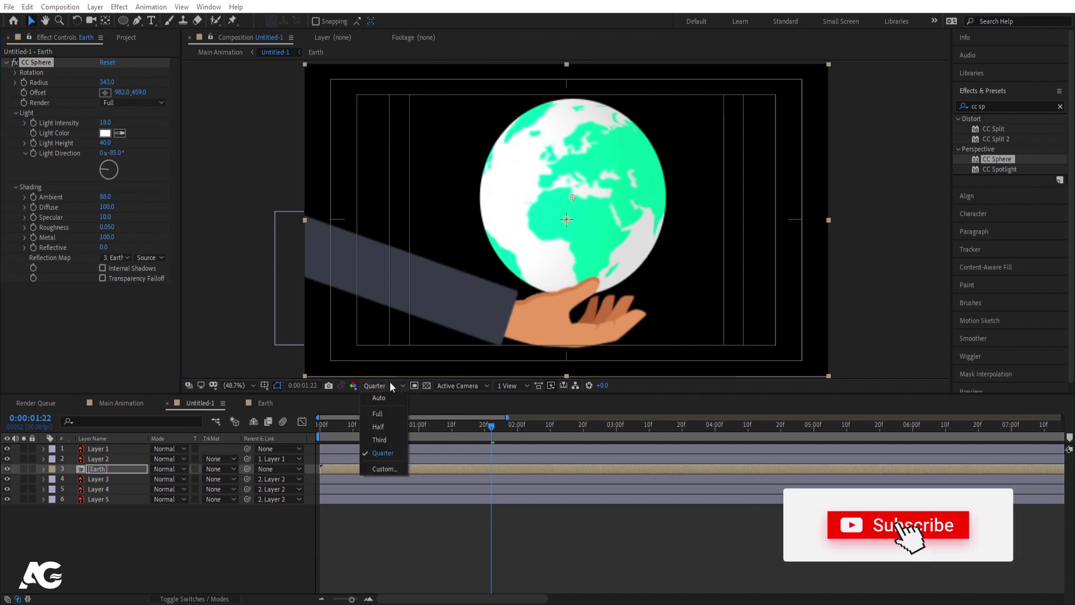
left_click(385, 411)
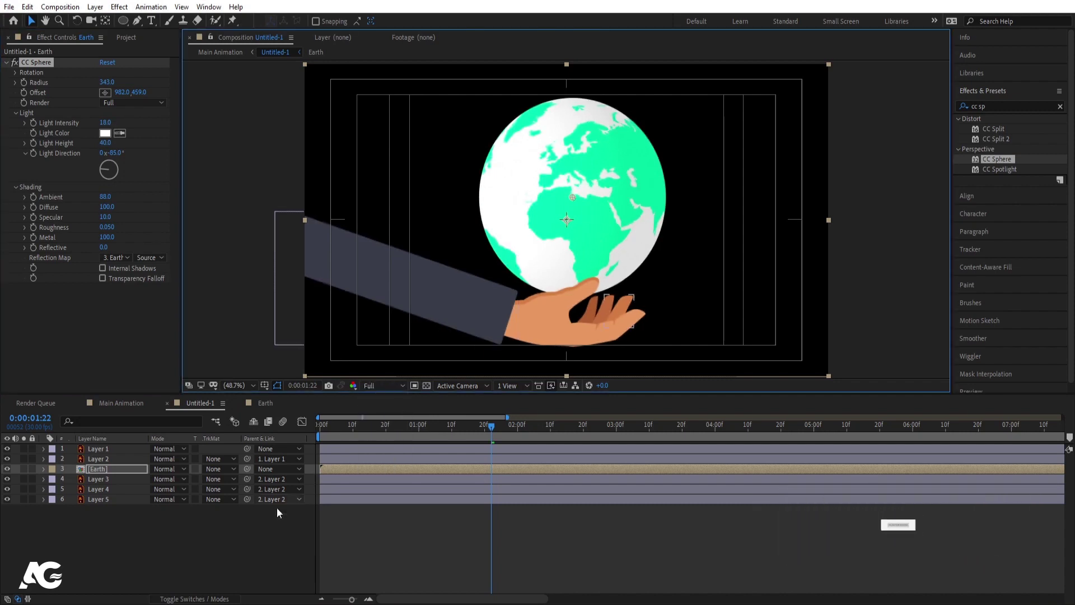
left_click(227, 539)
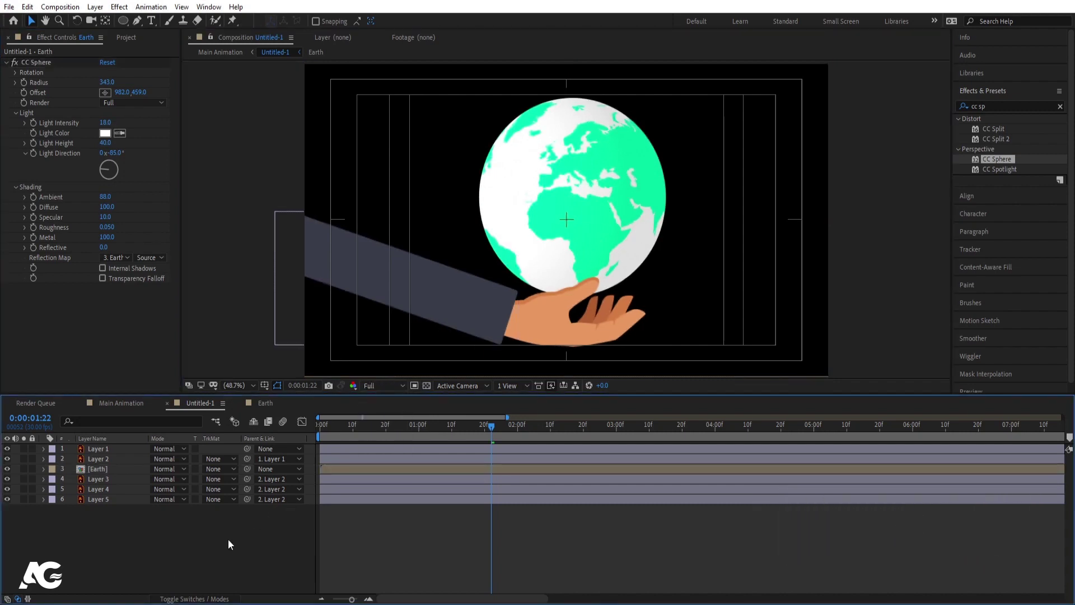
key("ctrl+k")
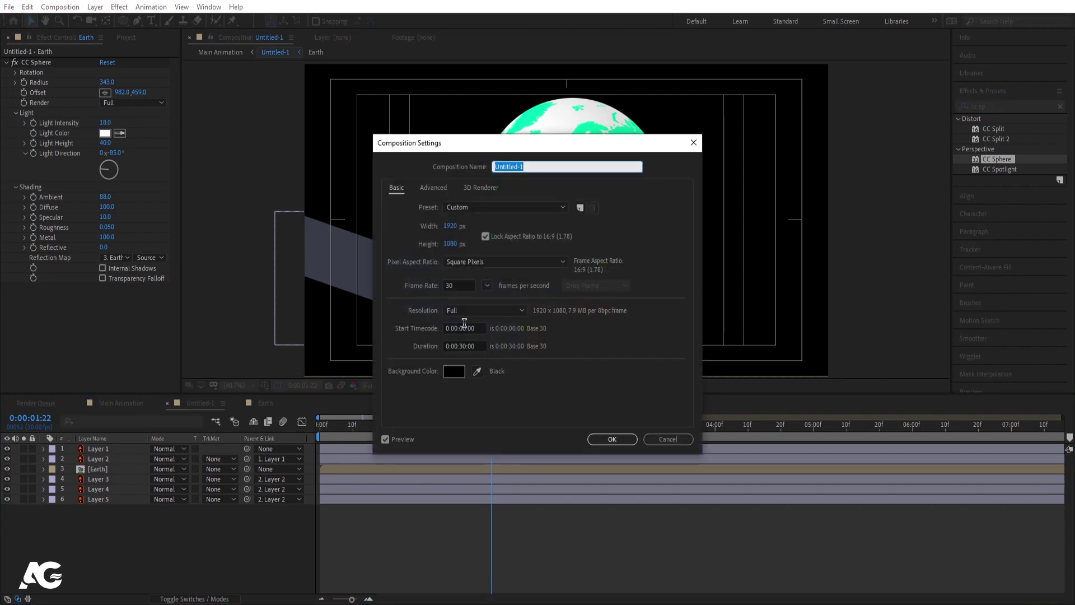
left_click(455, 373)
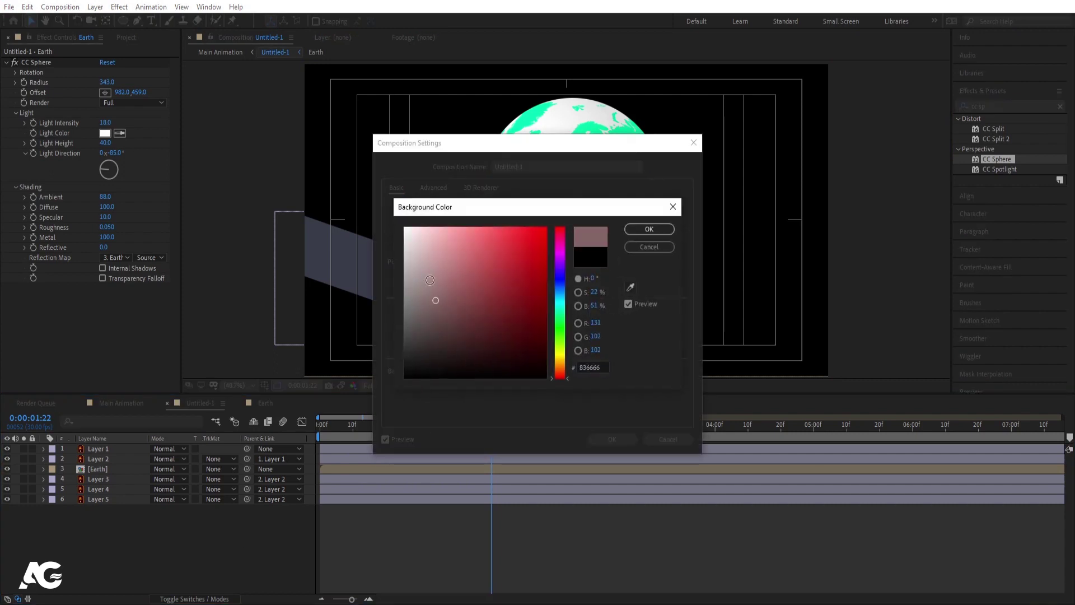
type("FFFFFF")
key("Return")
key("Return")
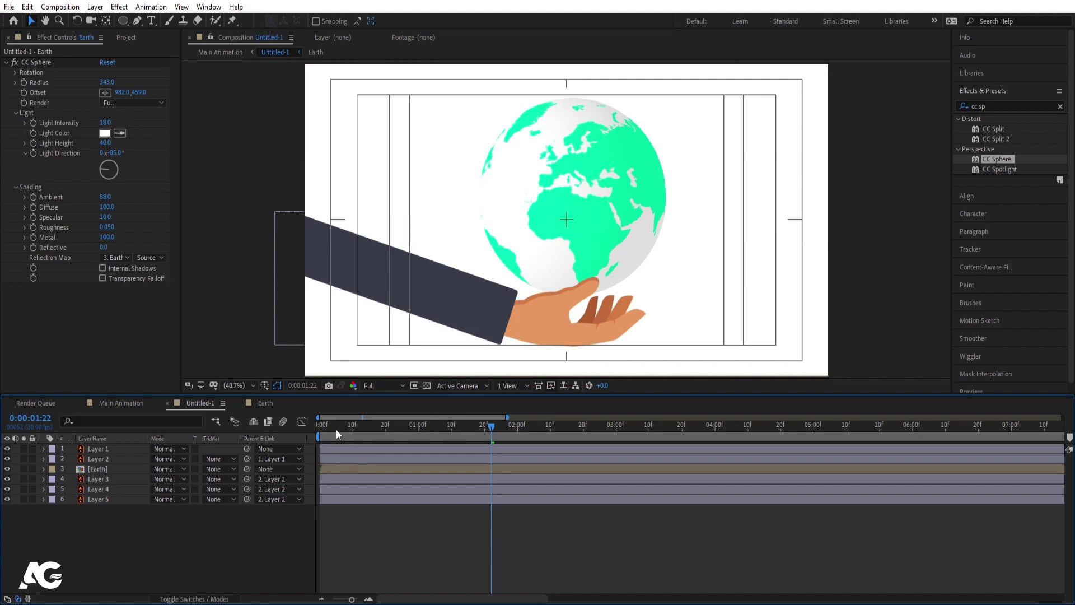
- Preview the hand animation and trim the start of the Earth layer to 0:00:01:05
key("Home")
key("space")
key("space")
left_click(436, 424)
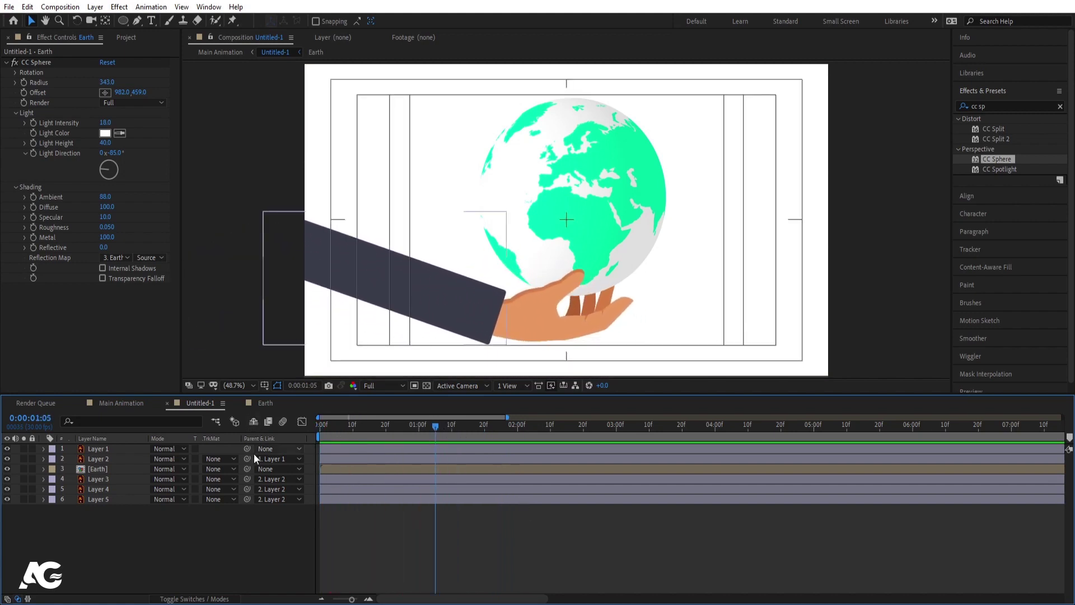
left_click(111, 470)
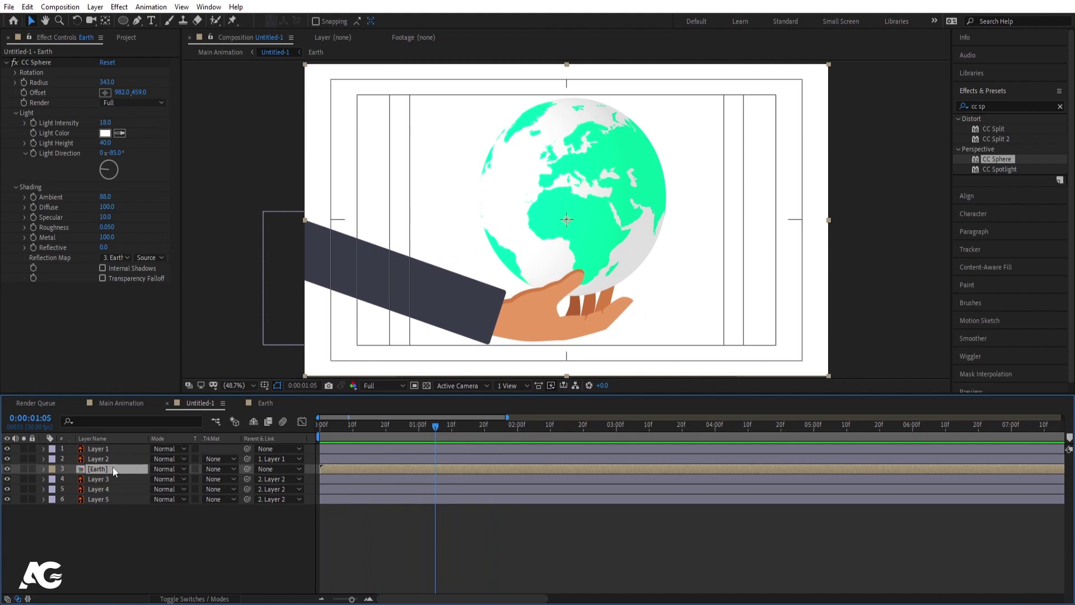
key("alt+bracketleft")
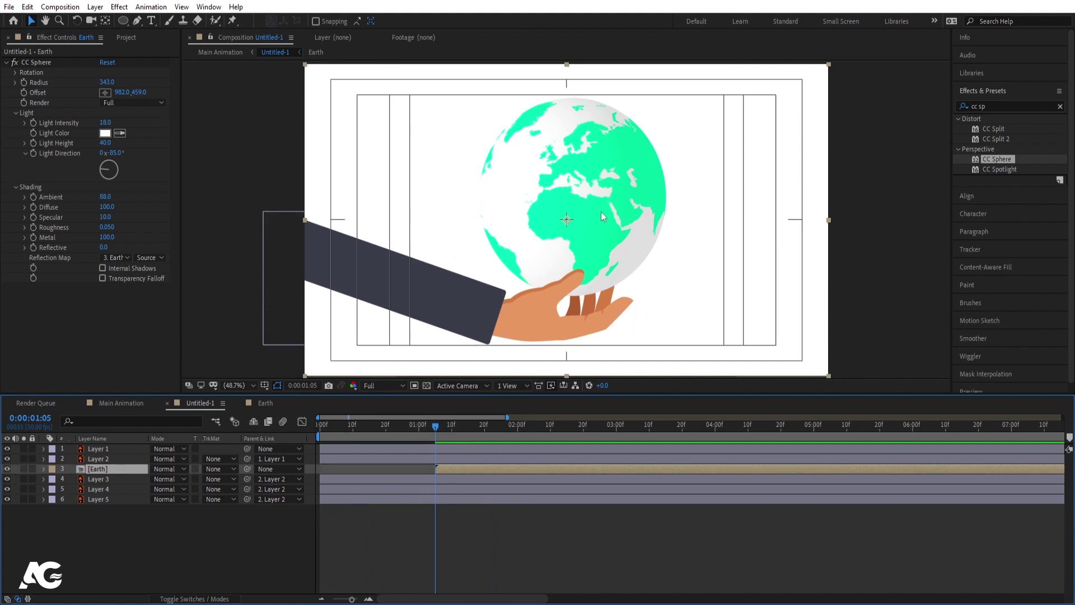
- Move Earth's anchor point to the palm and keyframe its Scale from 0% at 0:00:01:05 to 100% at about 0:00:02:10
key("y")
left_click_drag(564, 221, 573, 238)
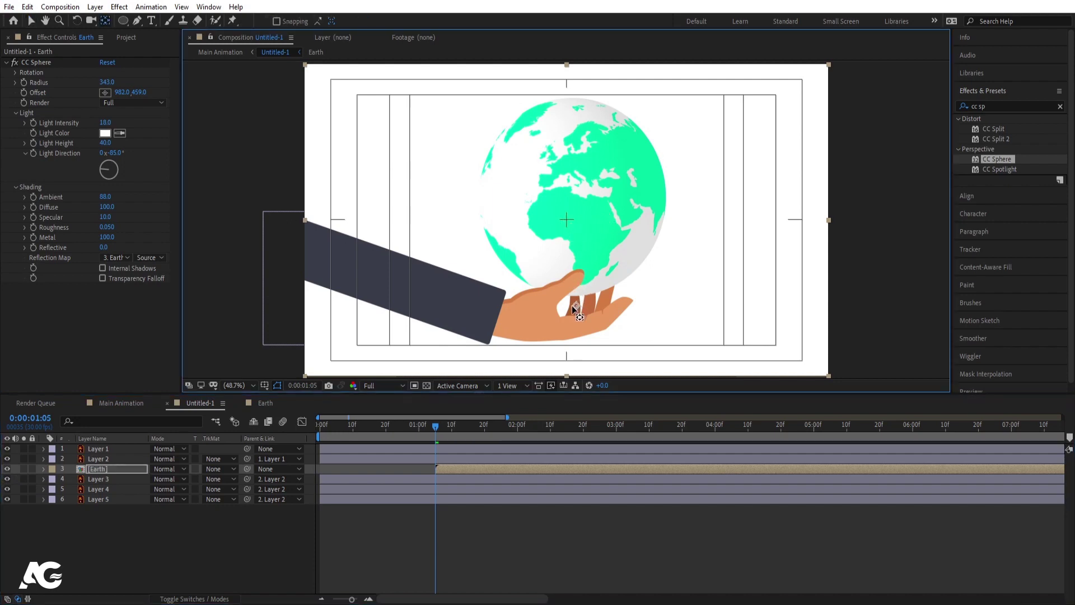
key("s")
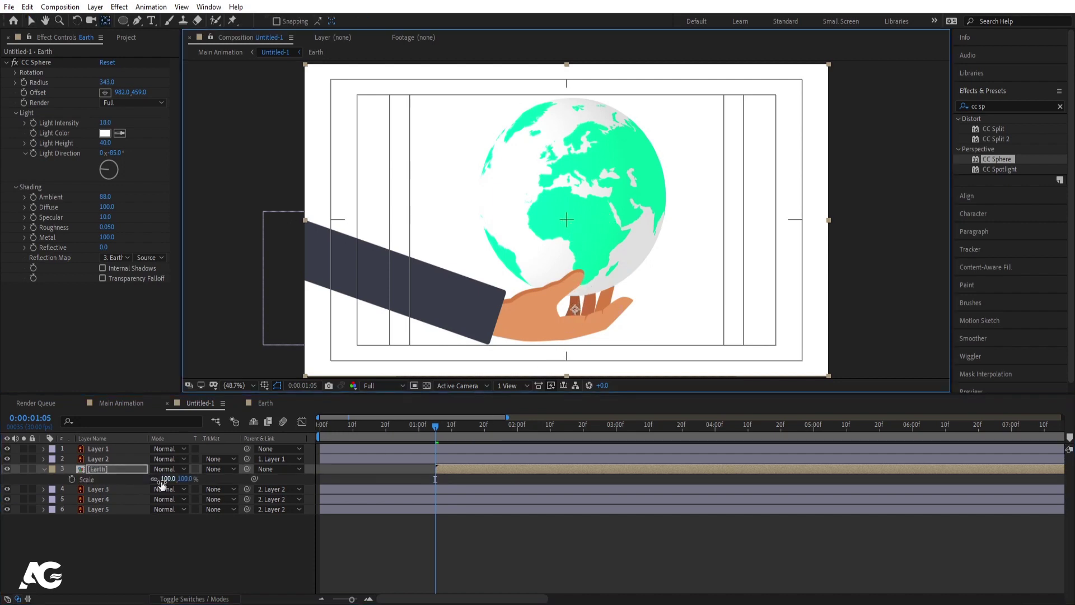
left_click(72, 479)
key("space")
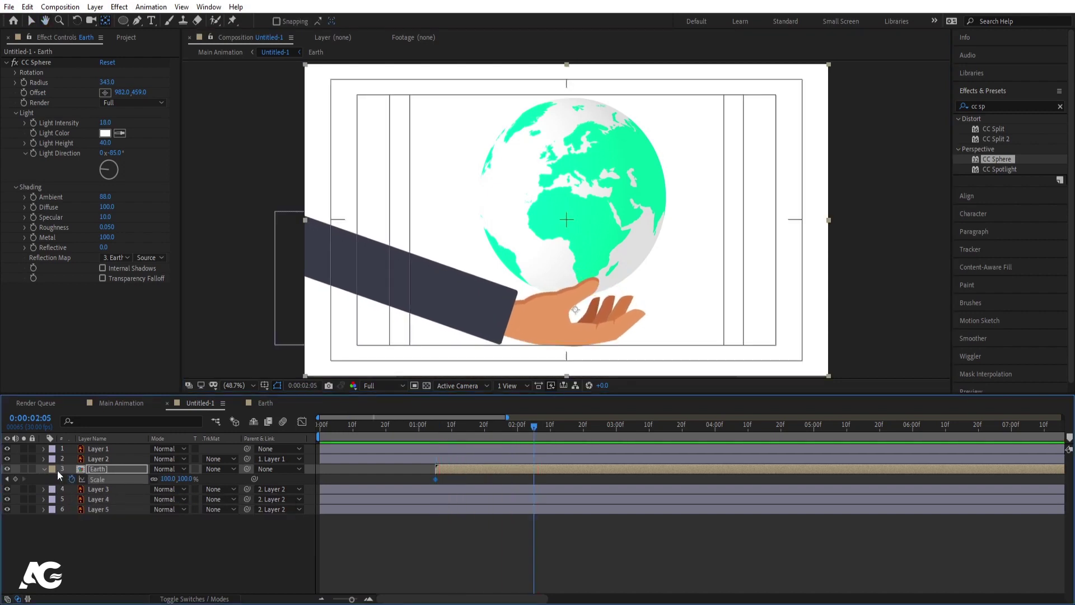
left_click(15, 479)
left_click(8, 479)
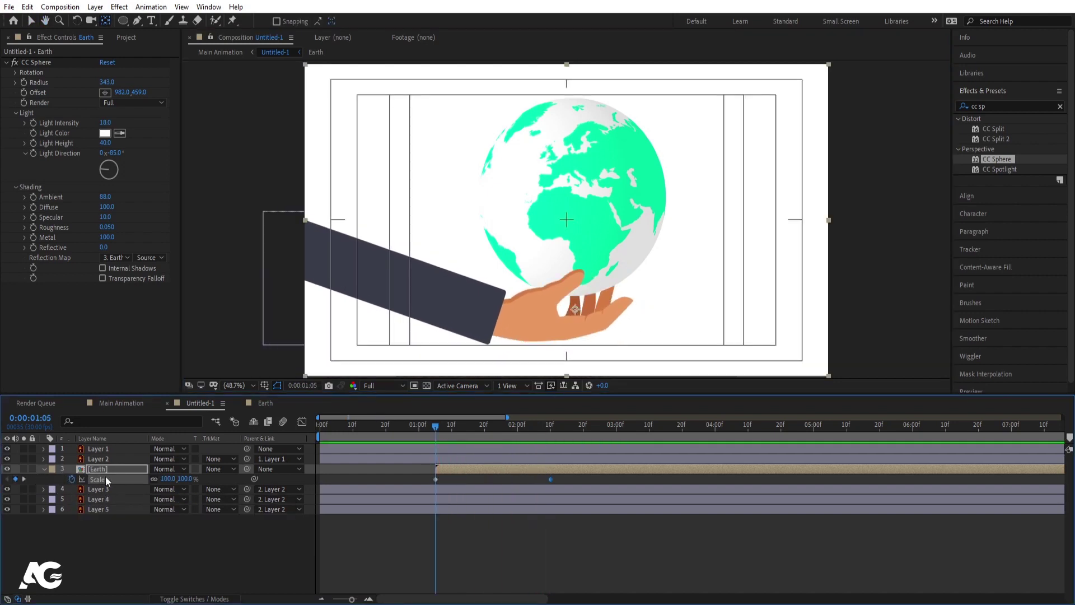
left_click(168, 479)
key("Return")
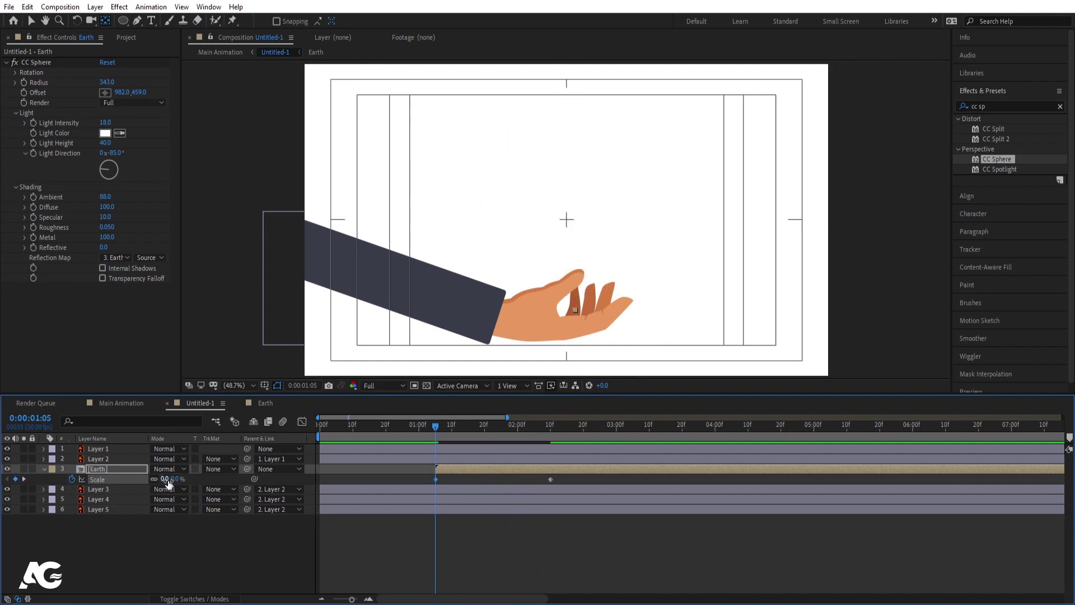
- Ease Earth's Scale keyframes, shape their speed curve for a fast start and long slow-down, and preview the animation
key("space")
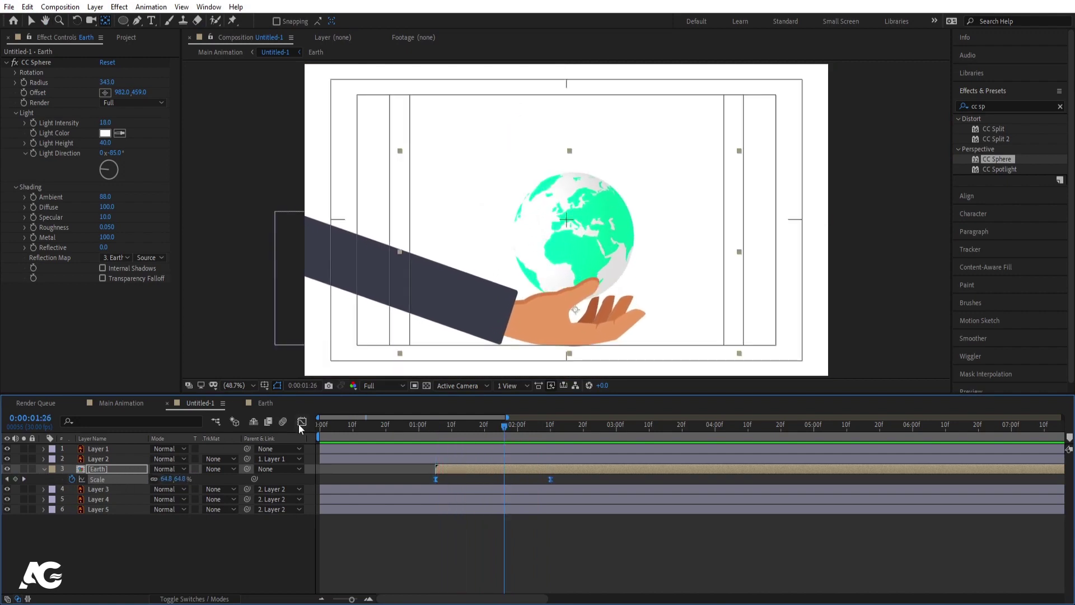
left_click(301, 422)
left_click_drag(552, 569, 492, 566)
left_click_drag(449, 428, 343, 428)
left_click(327, 429)
key("space")
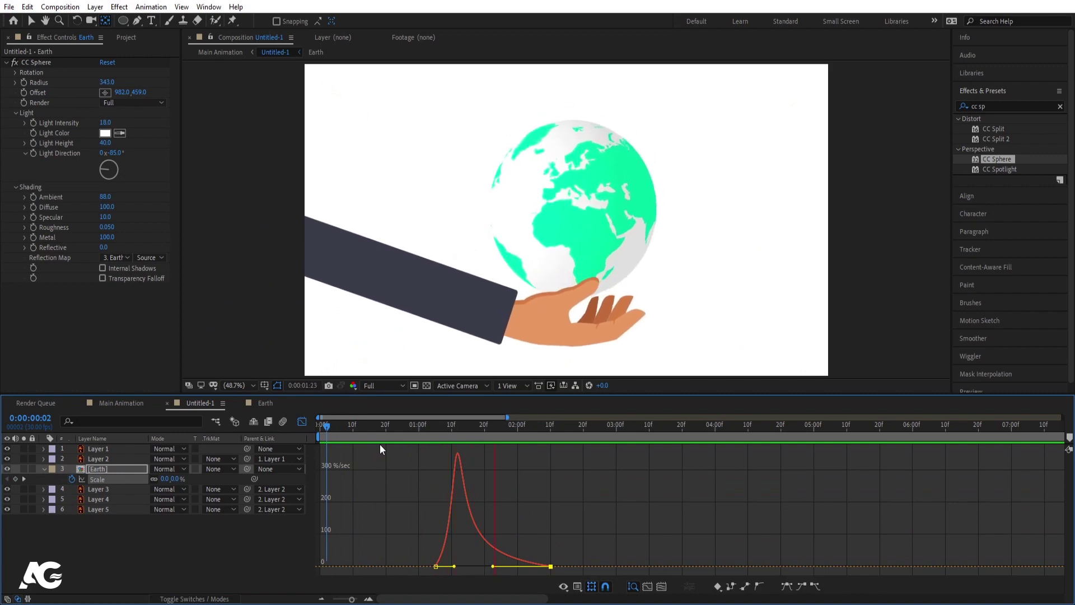
key("space")
left_click(302, 421)
- At 0:00:01:28, set CC Sphere's Rotation Y to -87° and enable keyframing for it
left_click(513, 430)
left_click_drag(512, 430, 509, 430)
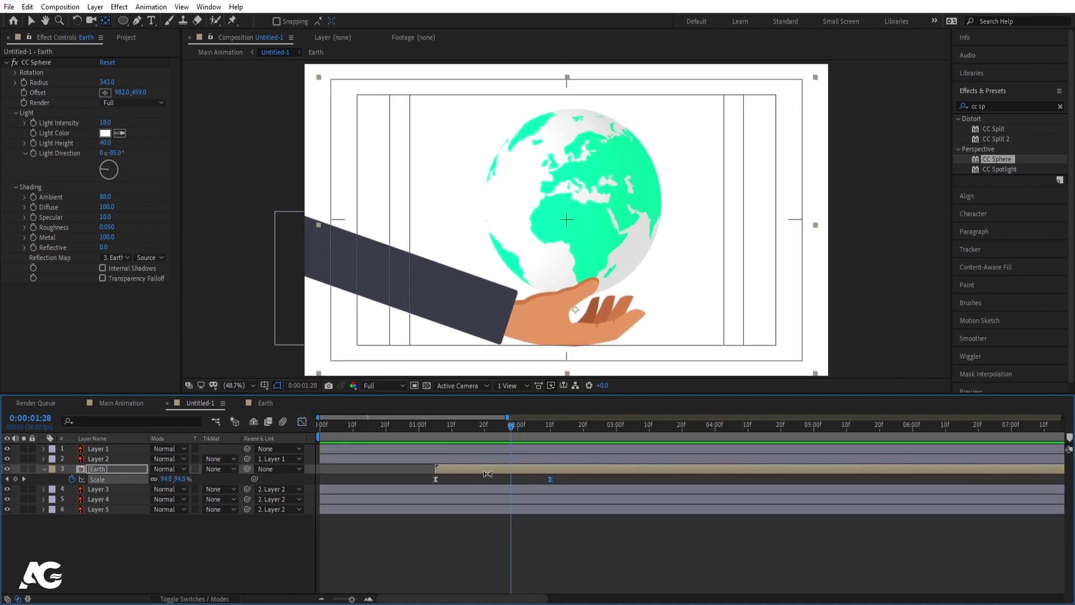
left_click(15, 73)
left_click_drag(110, 129, 59, 118)
left_click(32, 116)
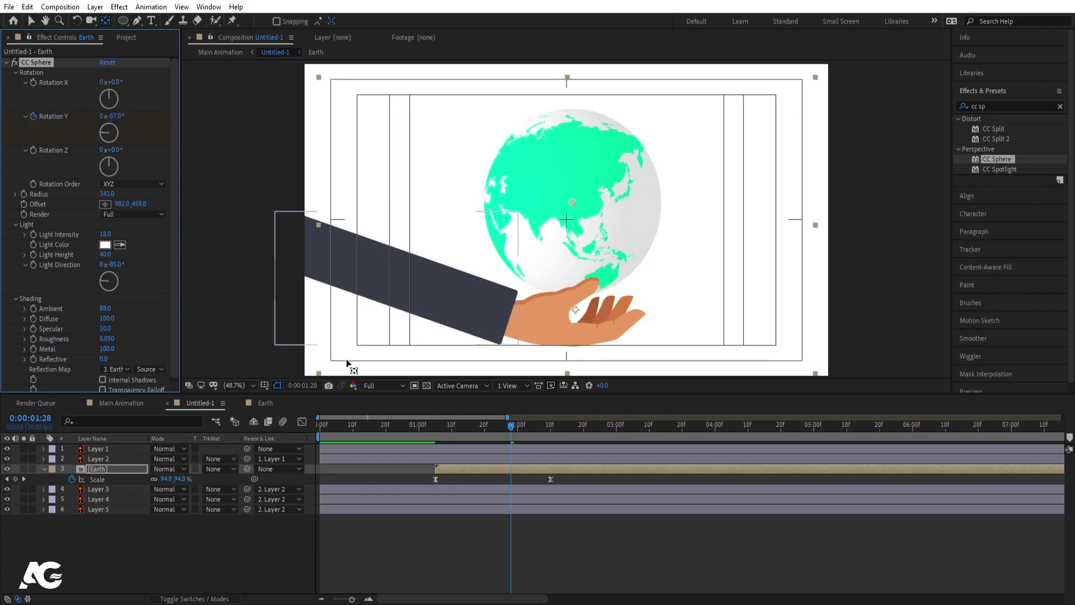
- Keyframe Rotation Y at about 32° at 0:00:08:02 and move its first keyframe to about 0:00:01:07
key("u")
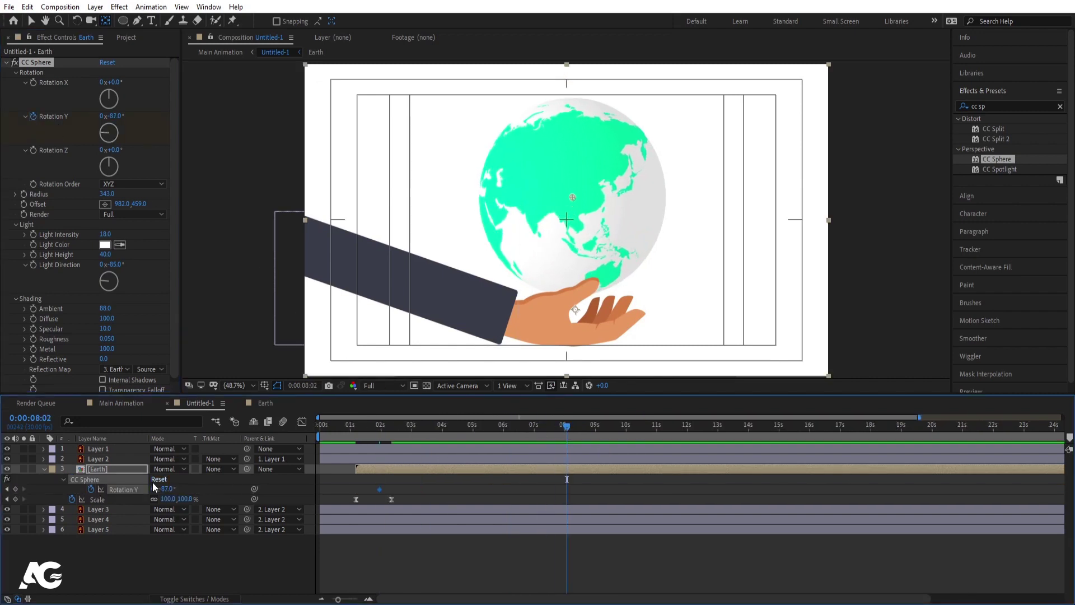
left_click_drag(153, 483, 245, 482)
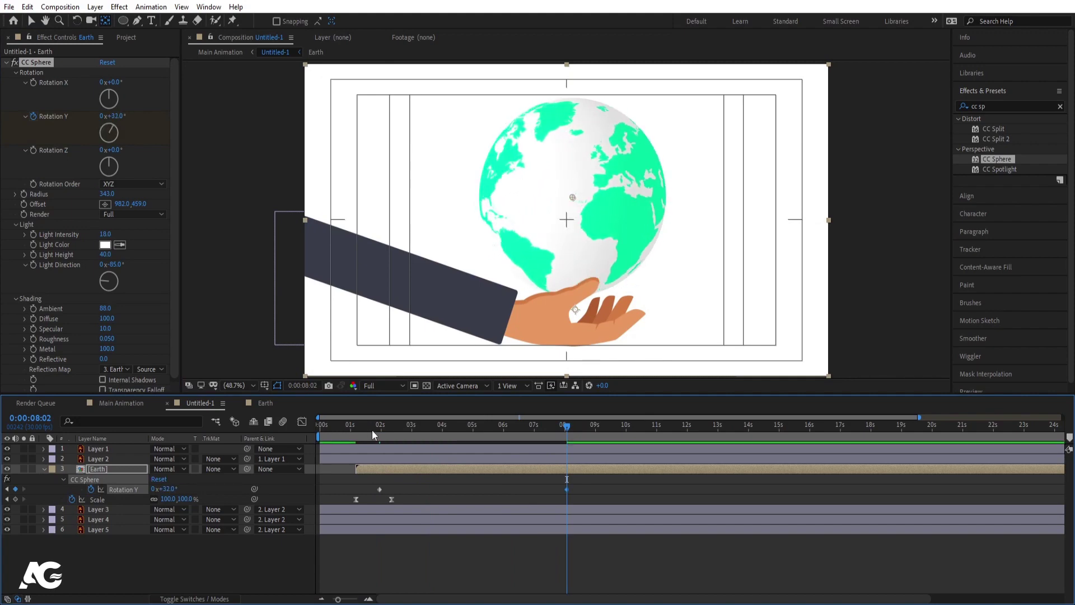
left_click_drag(372, 434, 357, 434)
left_click_drag(379, 488, 359, 489)
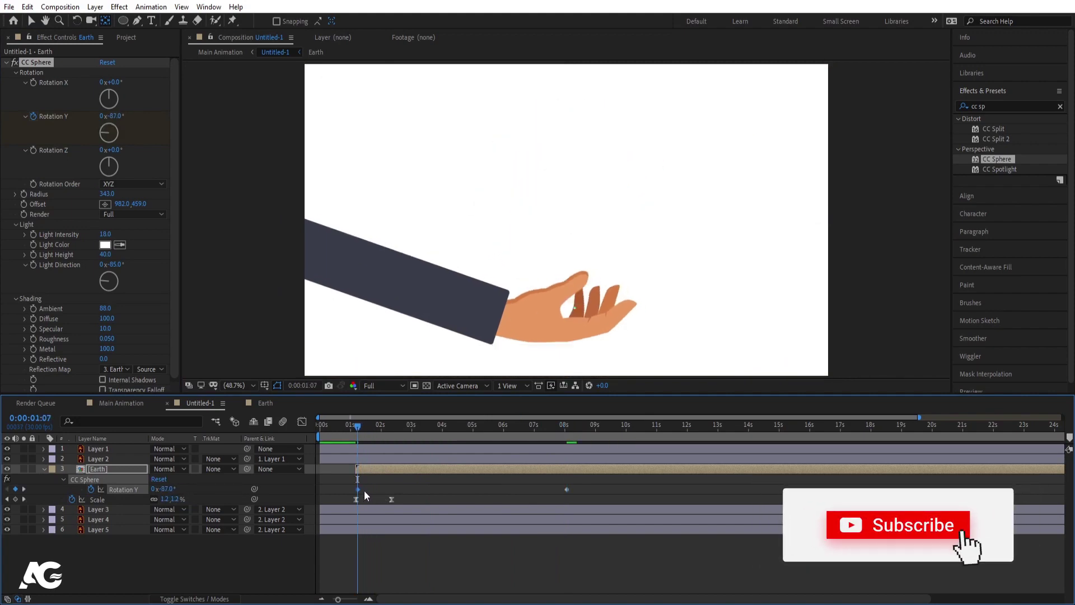
- Preview the spinning Earth animation from several points in time and collapse the layer's revealed properties
key("space")
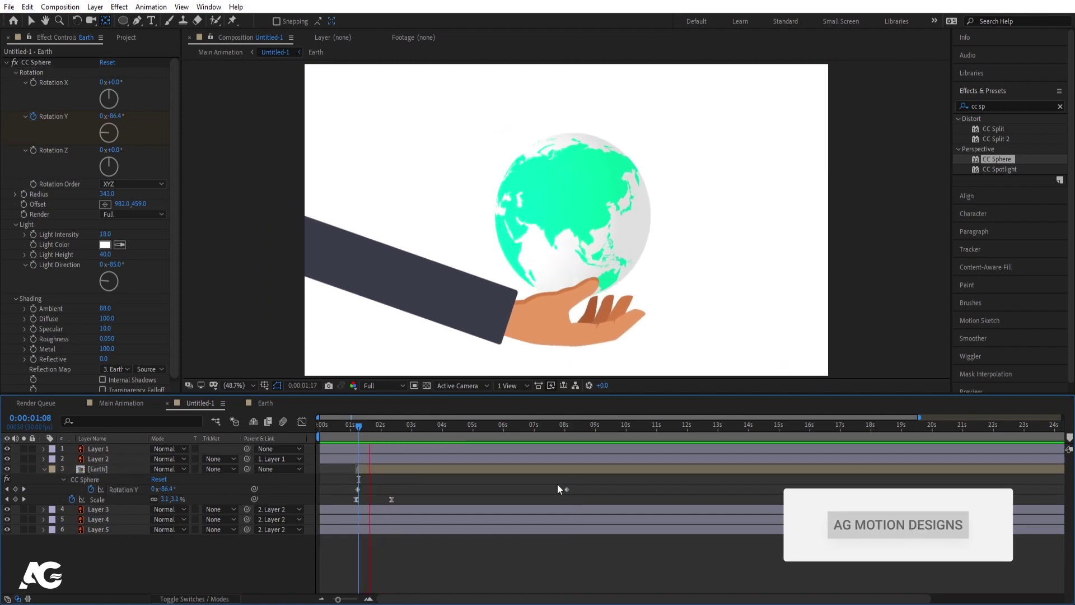
key("space")
key("Page_Up")
key("Page_Up")
key("Page_Up")
key("Page_Up")
key("Page_Up")
key("Page_Up")
key("Page_Up")
key("Page_Up")
key("space")
key("space")
key("u")
key("u")
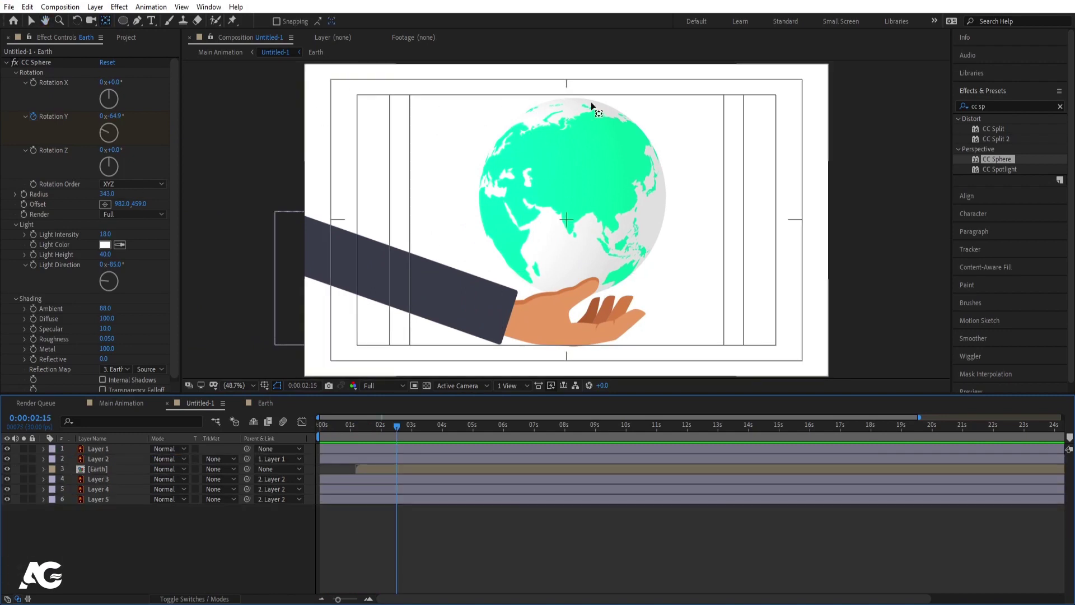
- Set up the Ellipse tool with no fill and a stroke colour sampled from the Earth's green continents
left_click(123, 21)
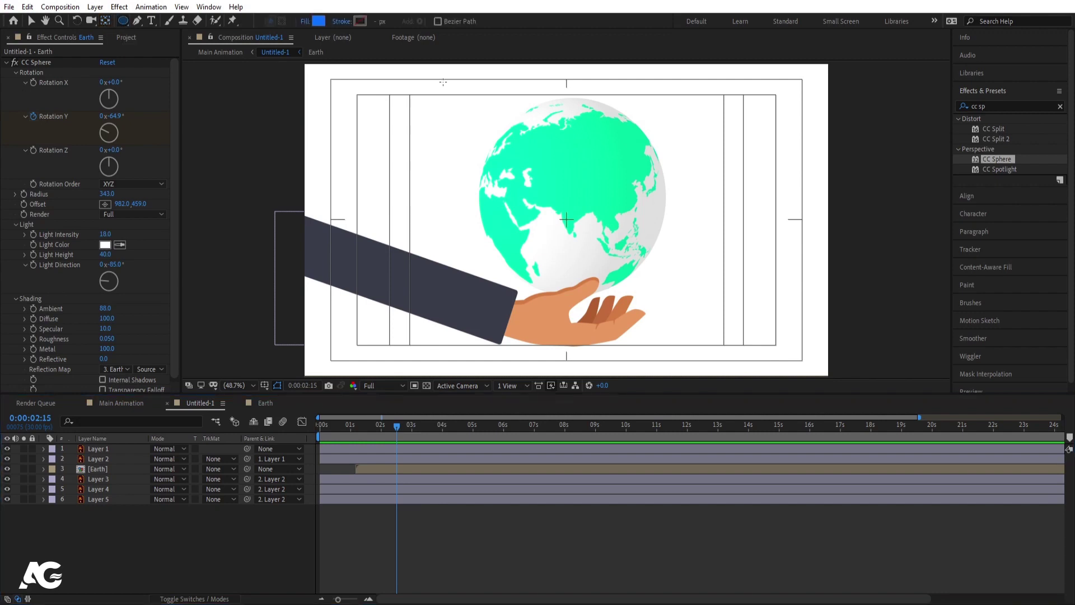
left_click(305, 22)
left_click(481, 268)
left_click(515, 337)
left_click(362, 21)
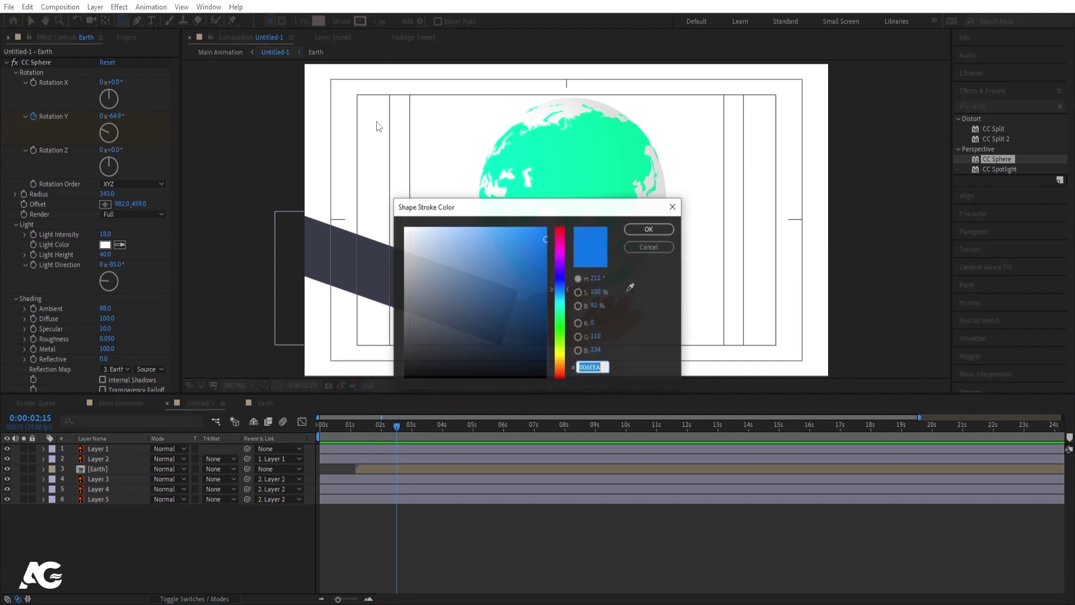
left_click(630, 288)
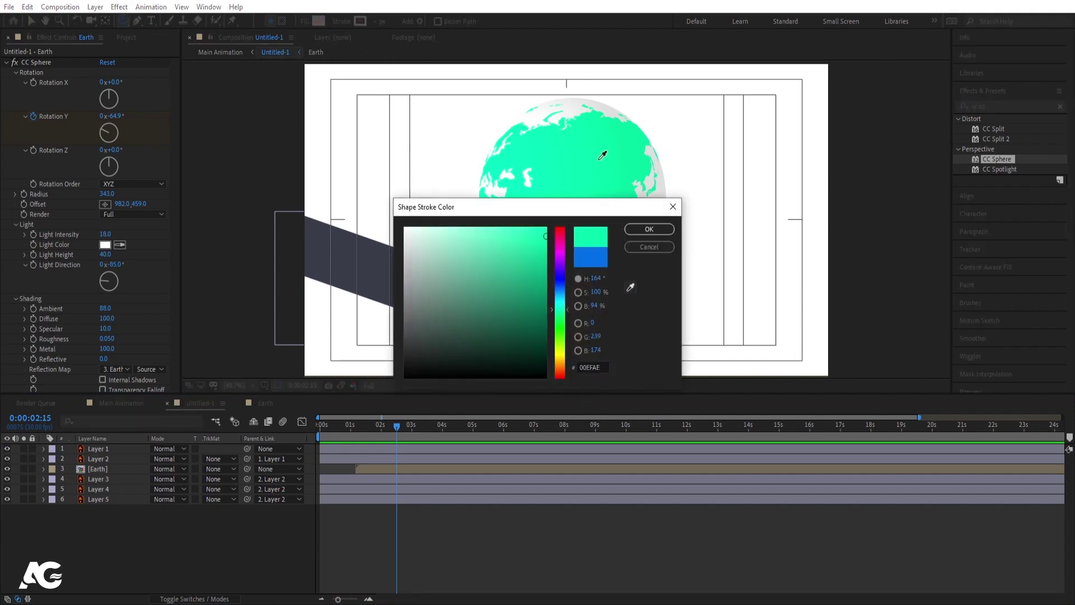
left_click(628, 229)
- Draw a tall ellipse outline from the Earth's centre out past its right side and shift it slightly upward
left_click_drag(576, 87, 746, 342)
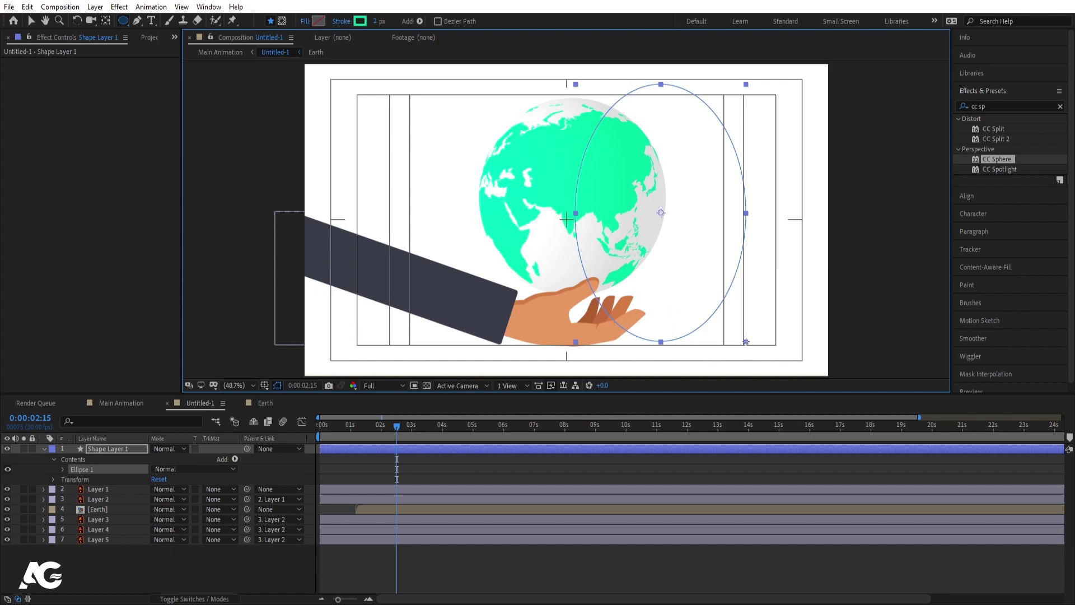
key("v")
left_click_drag(674, 240, 675, 221)
left_click(405, 569)
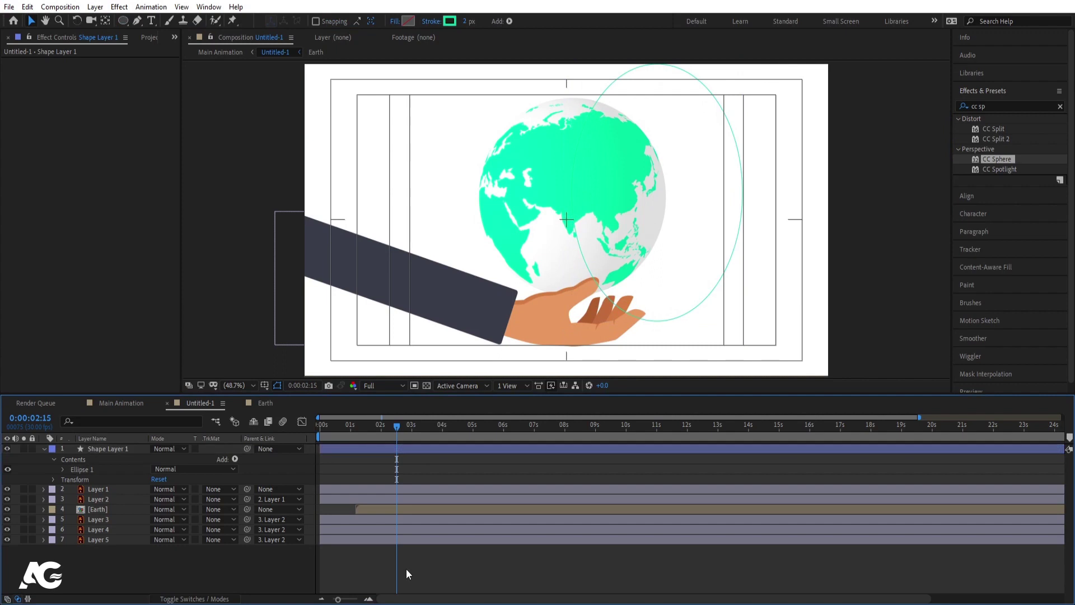
- Move the ellipse layer's anchor point onto the midpoint of the ellipse's left edge, near the Earth's centre
left_click(429, 446)
key("y")
left_click_drag(654, 210, 593, 195)
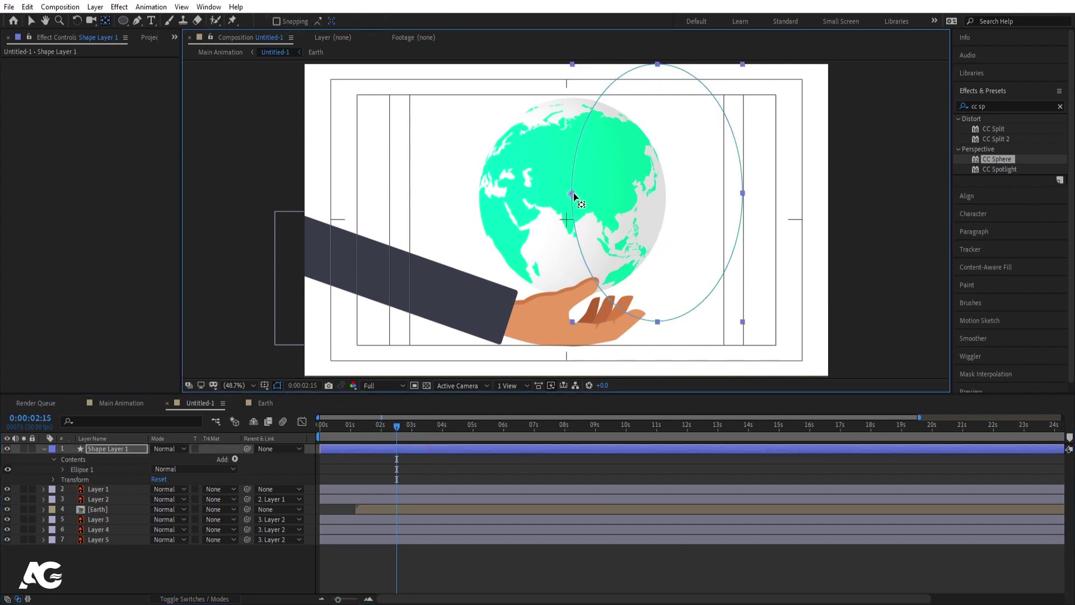
left_click(405, 458)
- Add Trim Paths to Shape Layer 1 and set its End to 90%
left_click(118, 446)
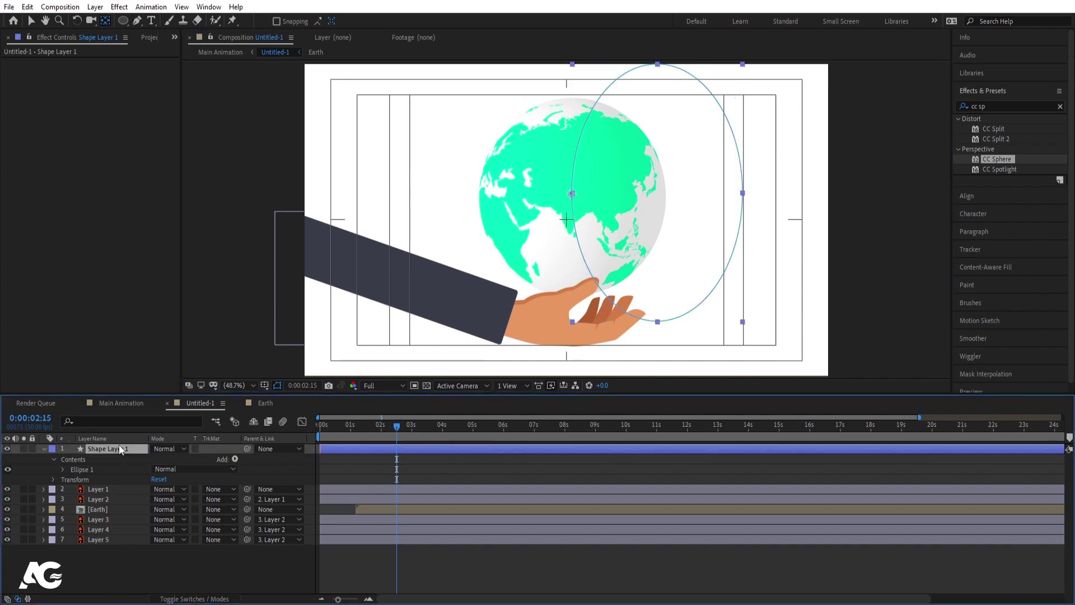
left_click(235, 459)
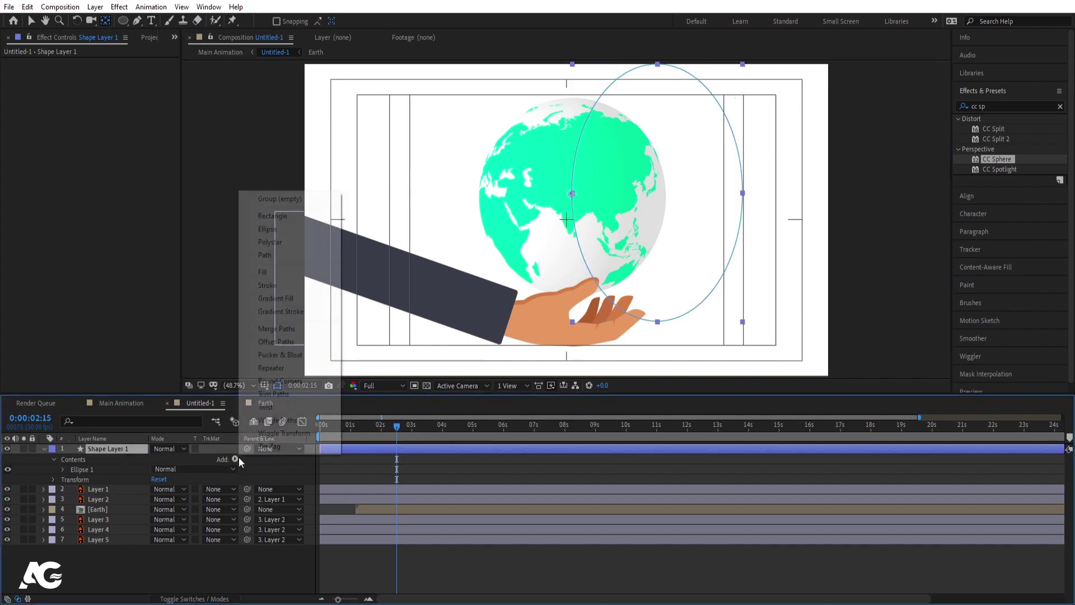
left_click(280, 394)
left_click(58, 480)
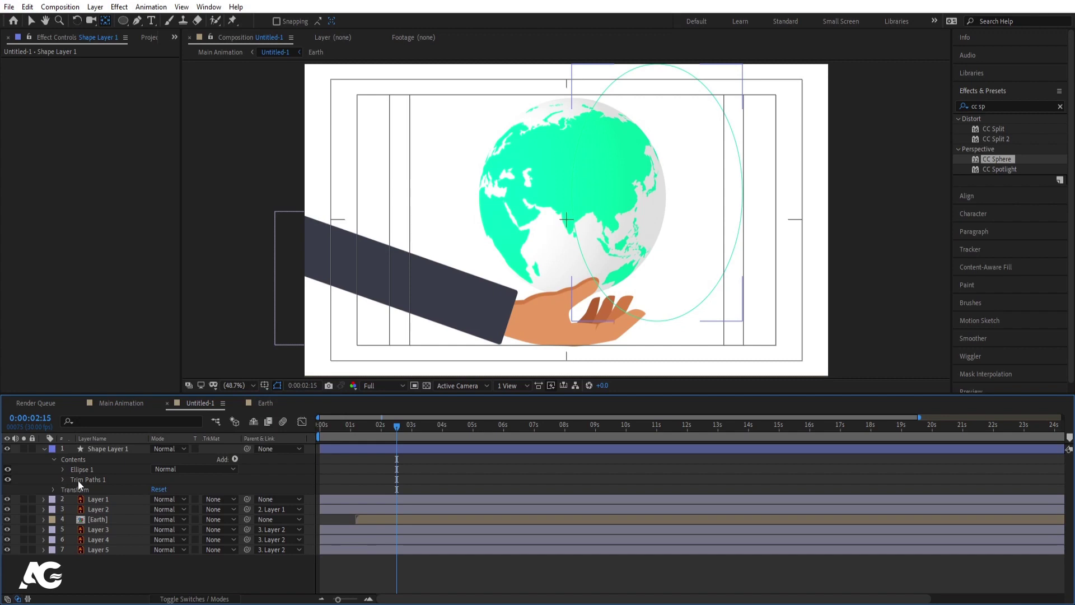
left_click(63, 479)
left_click(159, 499)
type("90")
key("Return")
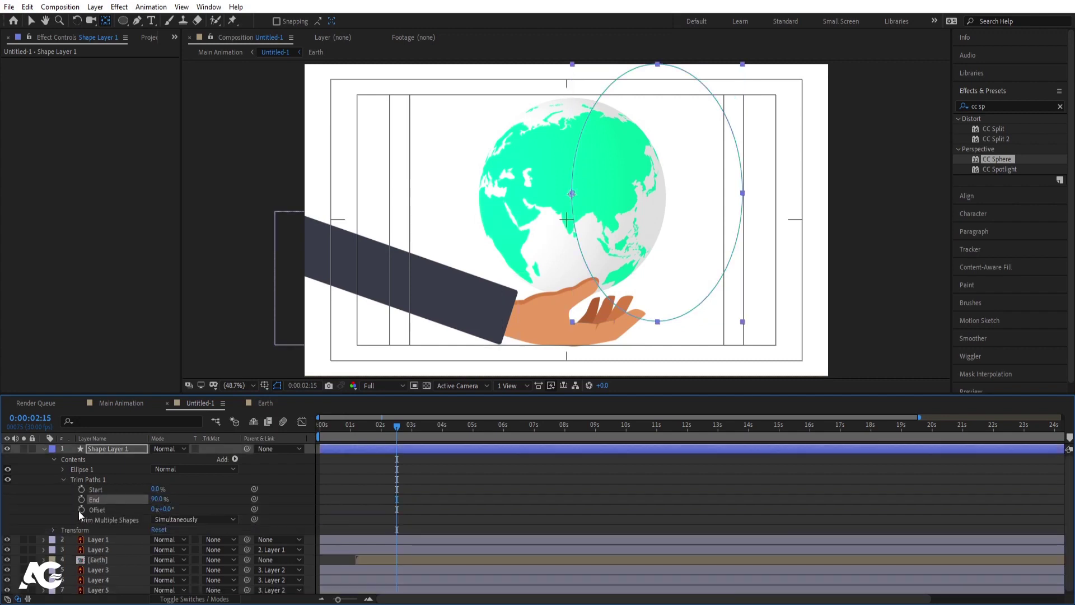
- Give the Trim Paths Offset the expression time*70, preview the travelling line, and collapse the layer
left_click(82, 510, "alt")
type("ti")
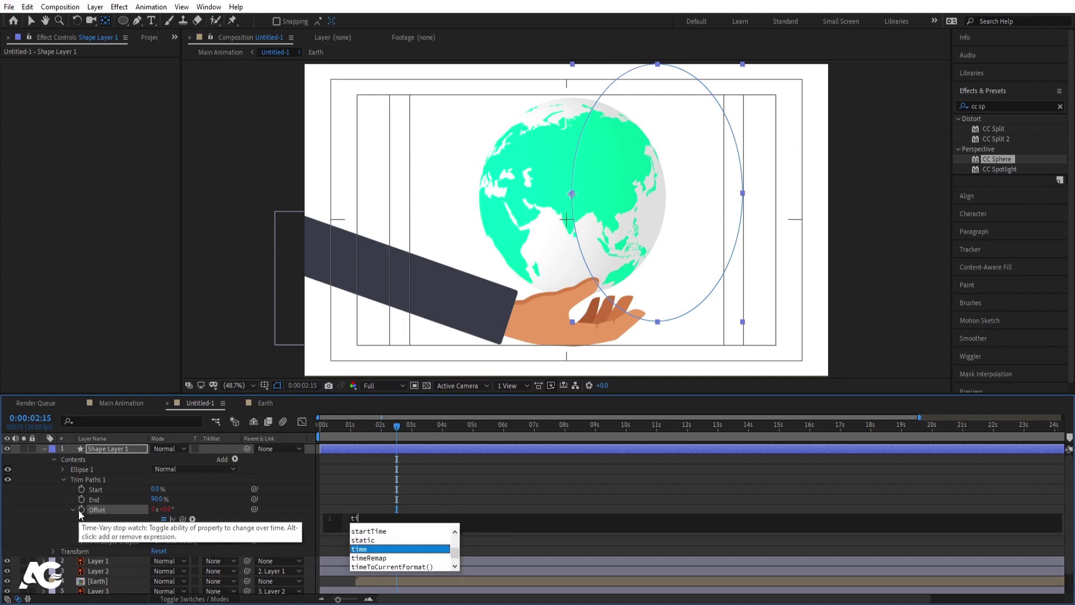
key("Return")
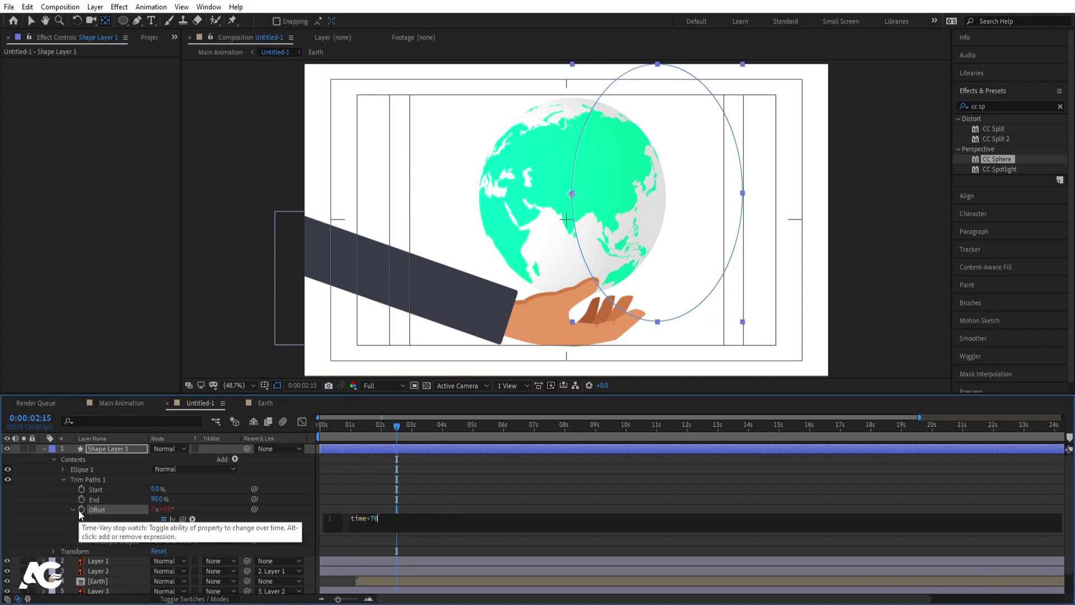
left_click(374, 494)
key("space")
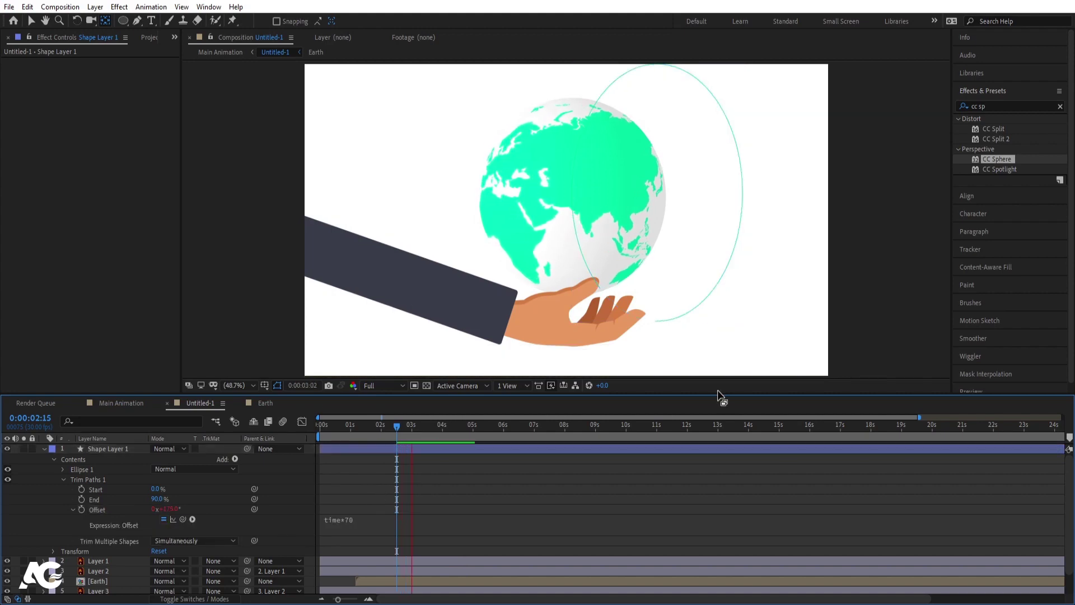
left_click(44, 449)
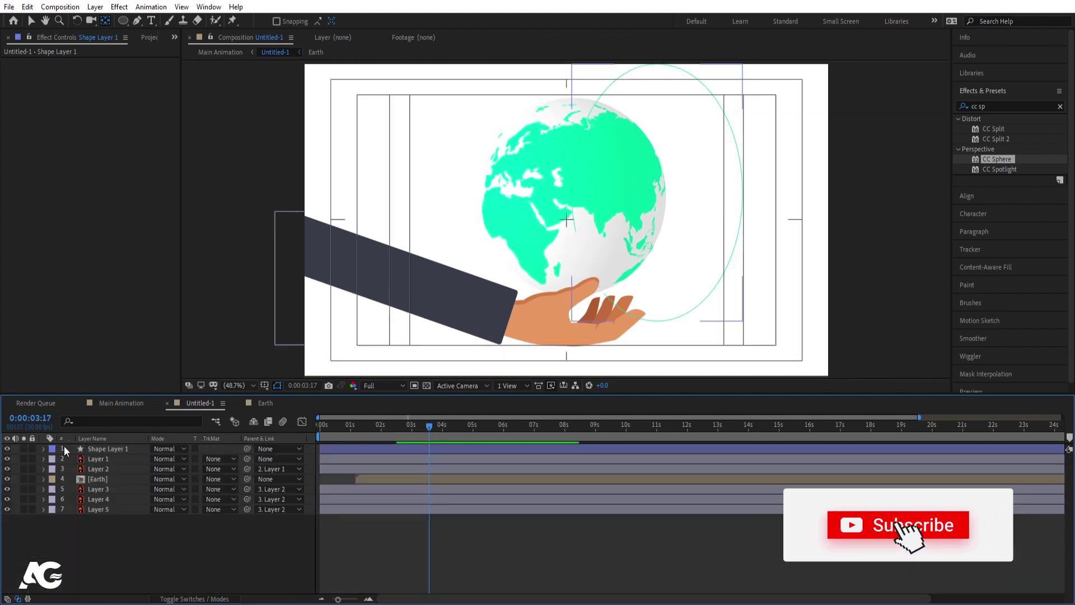
- Duplicate the ellipse layer and stretch the copy wider and taller around the same left edge point
left_click(79, 448)
key("ctrl+d")
key("v")
left_click_drag(745, 196, 781, 197)
left_click_drag(674, 324, 677, 357)
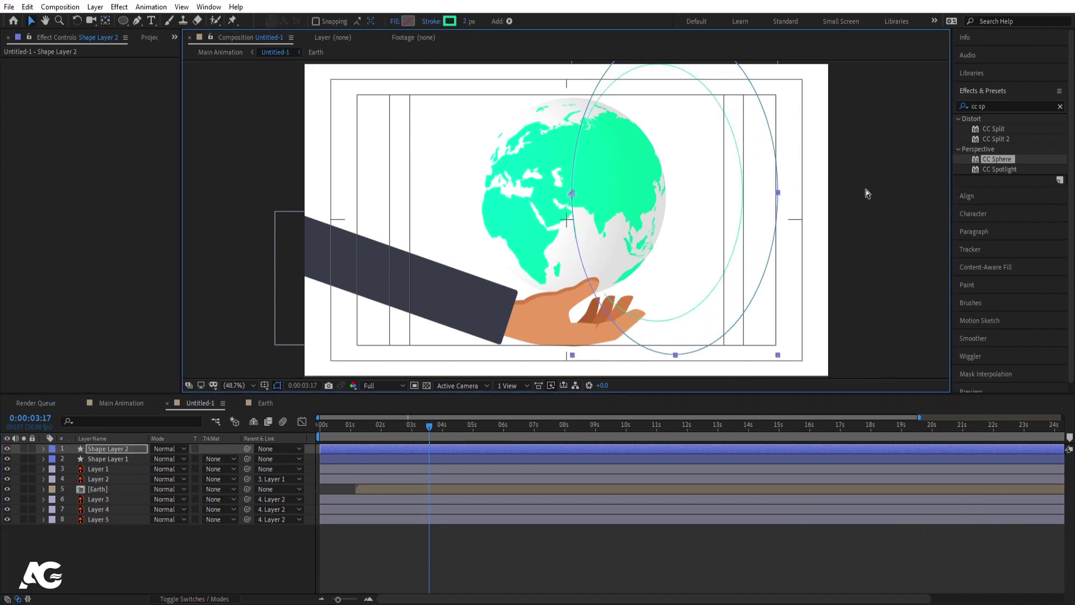
- Duplicate the second ellipse layer and enlarge the copy until it reaches the composition's right edge and extends past its bottom
key("ctrl+d")
left_click_drag(780, 196, 829, 200)
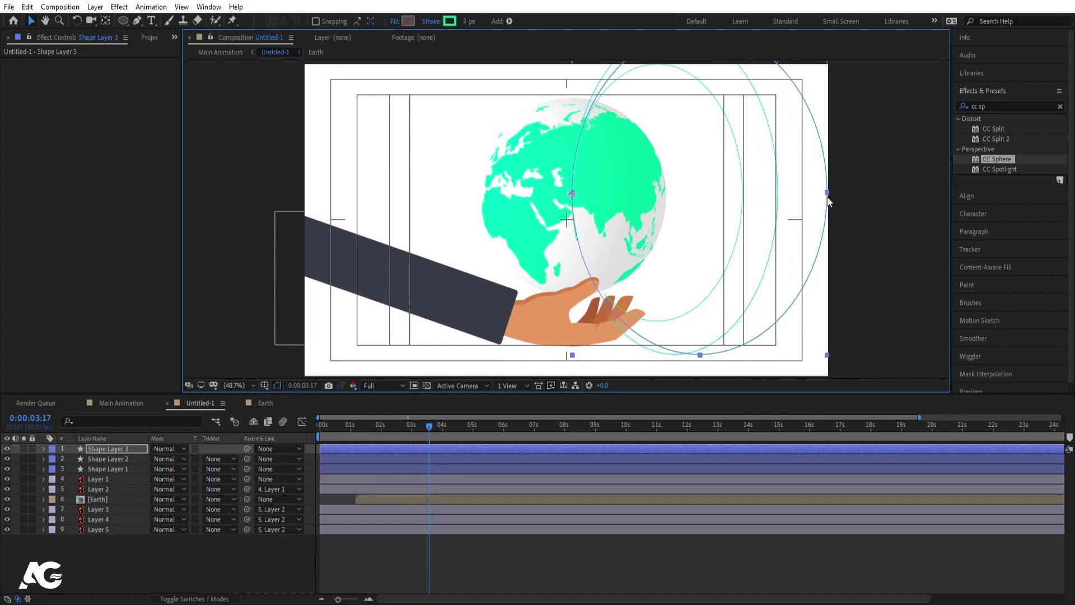
left_click_drag(700, 355, 701, 404)
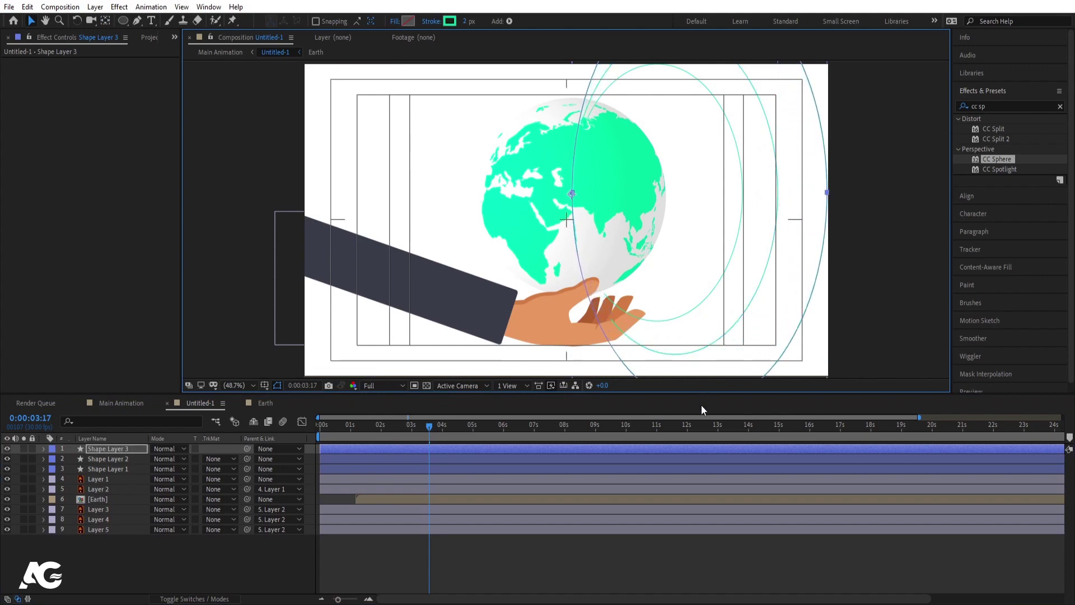
- Pre-compose the three ellipse shape layers as "fields" and duplicate the resulting layer
left_click(115, 469)
left_click(108, 449, "shift")
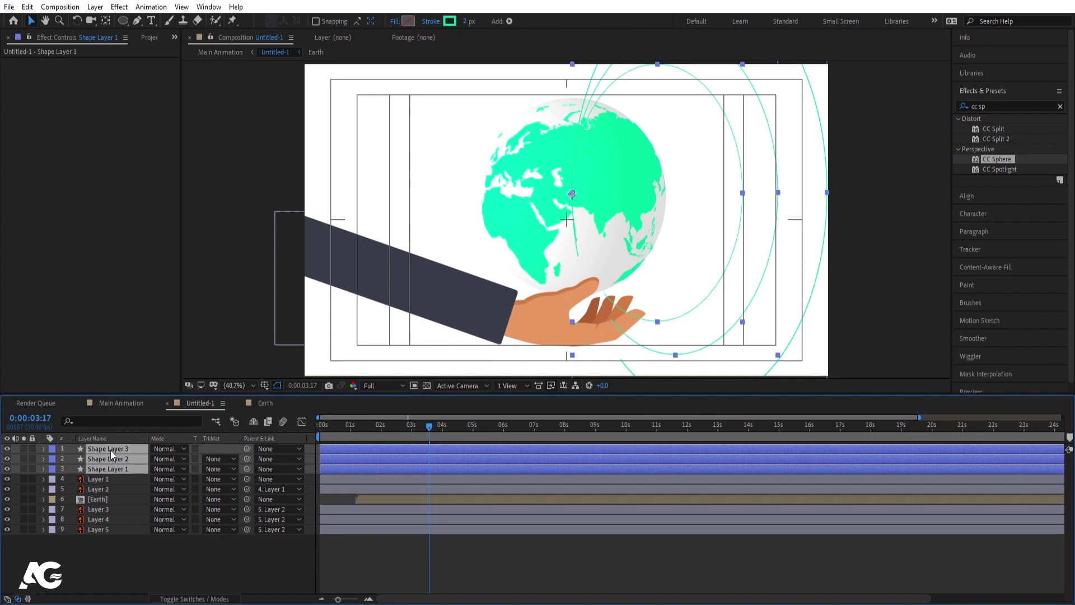
key("ctrl+shift+c")
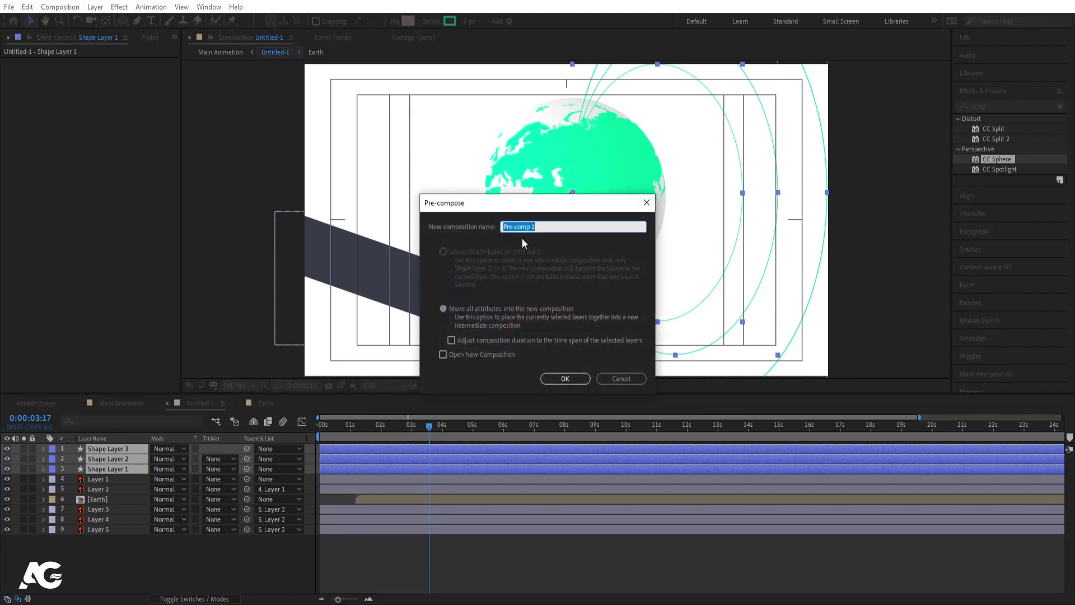
type("fields")
key("Return")
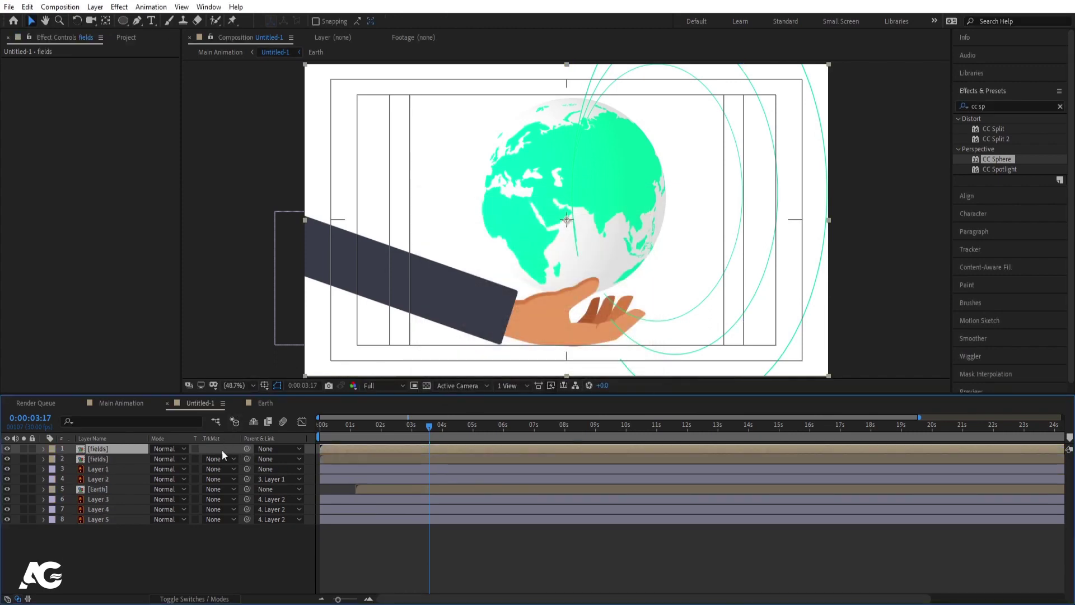
- Mirror the upper fields layer horizontally by setting its Scale to -100, 100%
key("s")
left_click(166, 459)
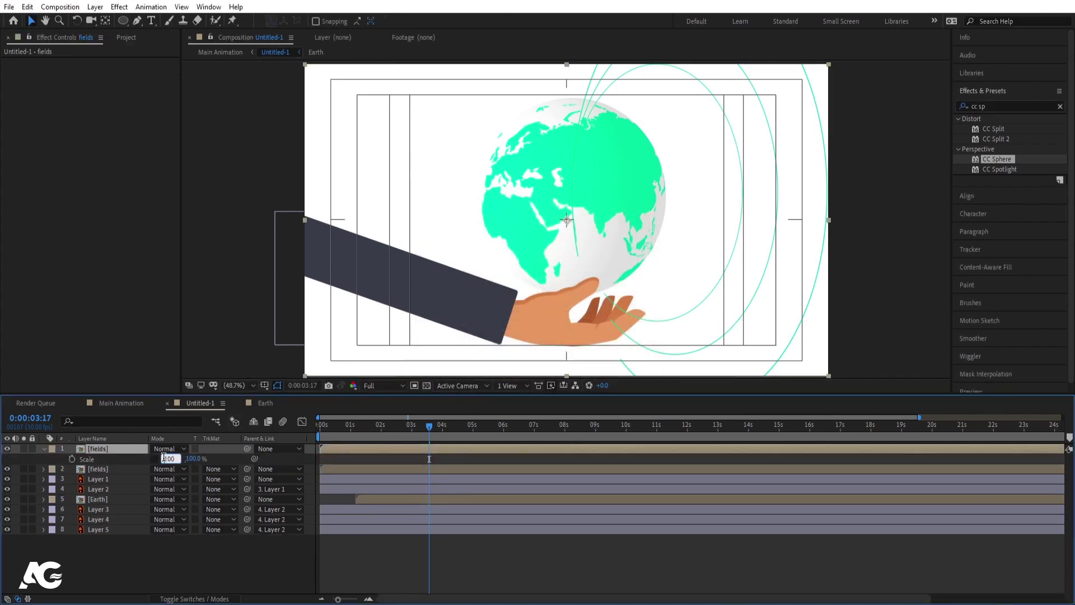
type("-100")
key("Return")
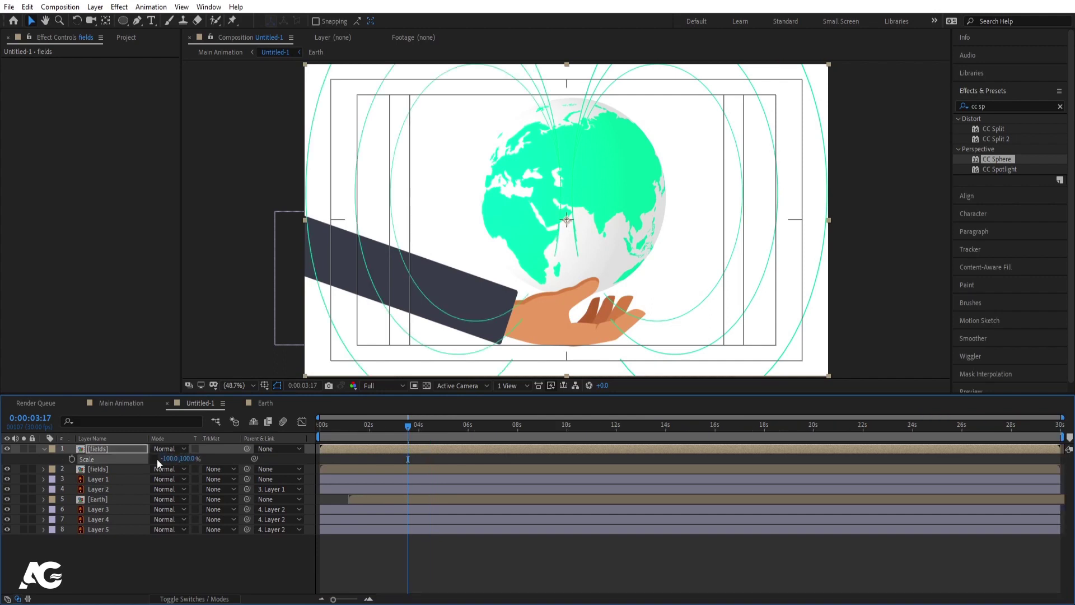
- Move both fields layers directly beneath the Earth layer and parent them to Earth
left_click(103, 469, "shift")
left_click_drag(115, 470, 133, 503)
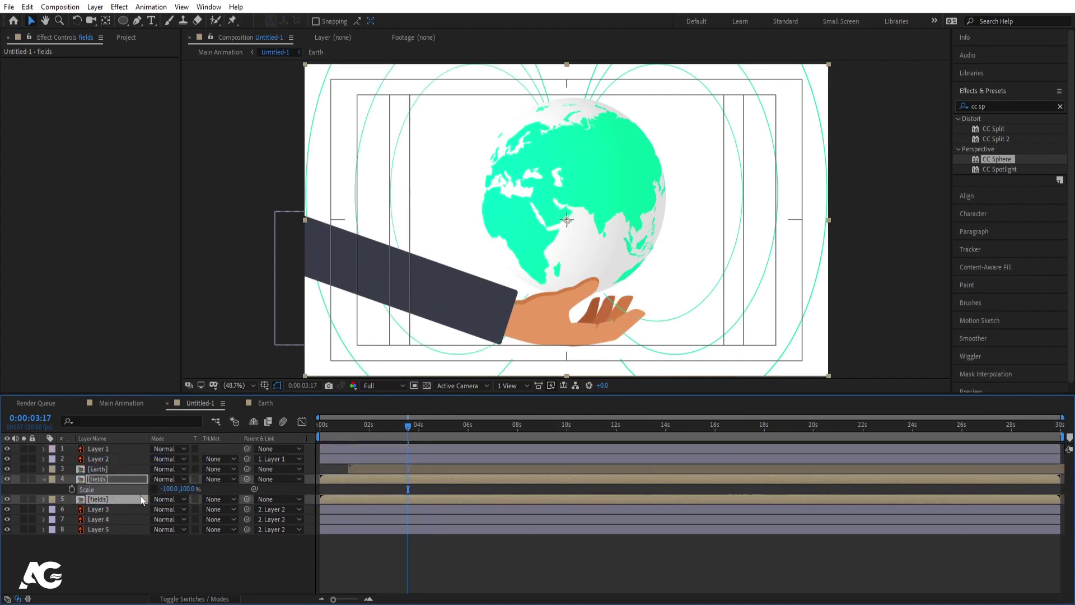
left_click_drag(244, 478, 98, 469)
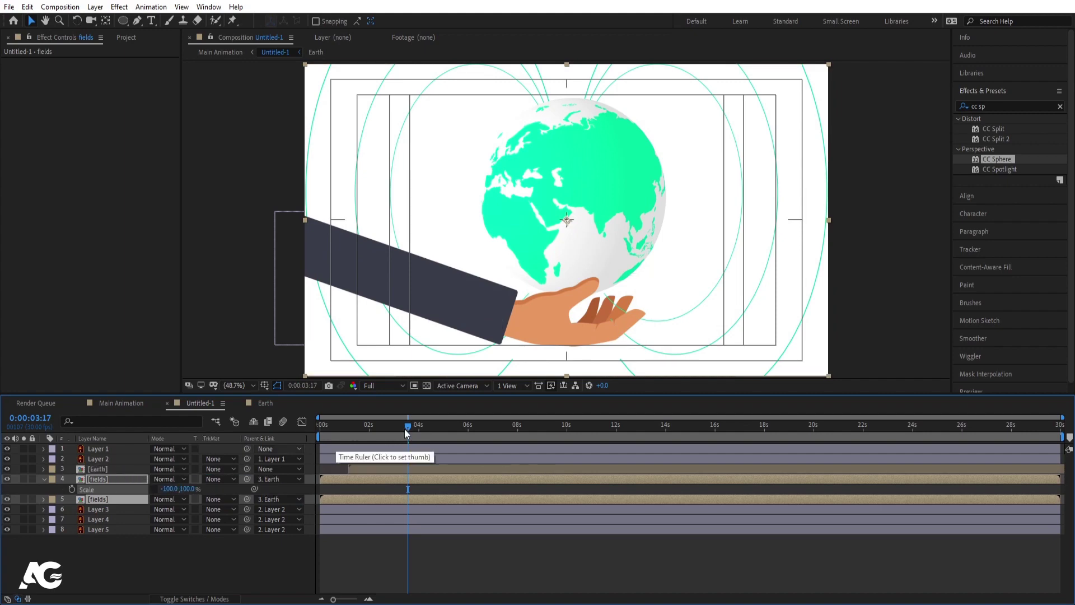
- Preview the animation from the start to check how the field lines scale with the Earth
left_click(364, 425)
key("Home")
key("space")
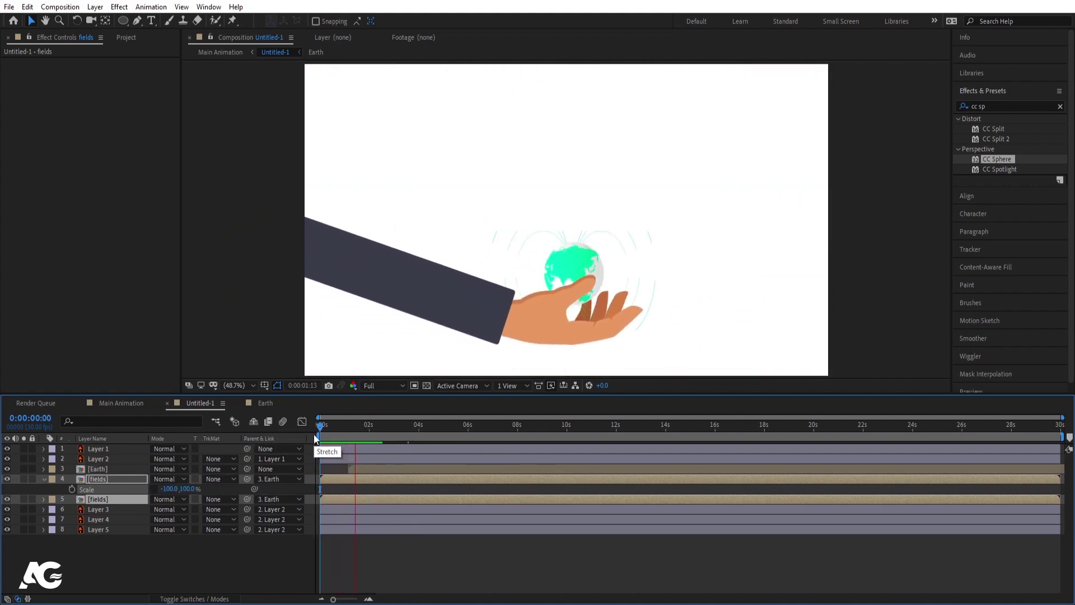
key("space")
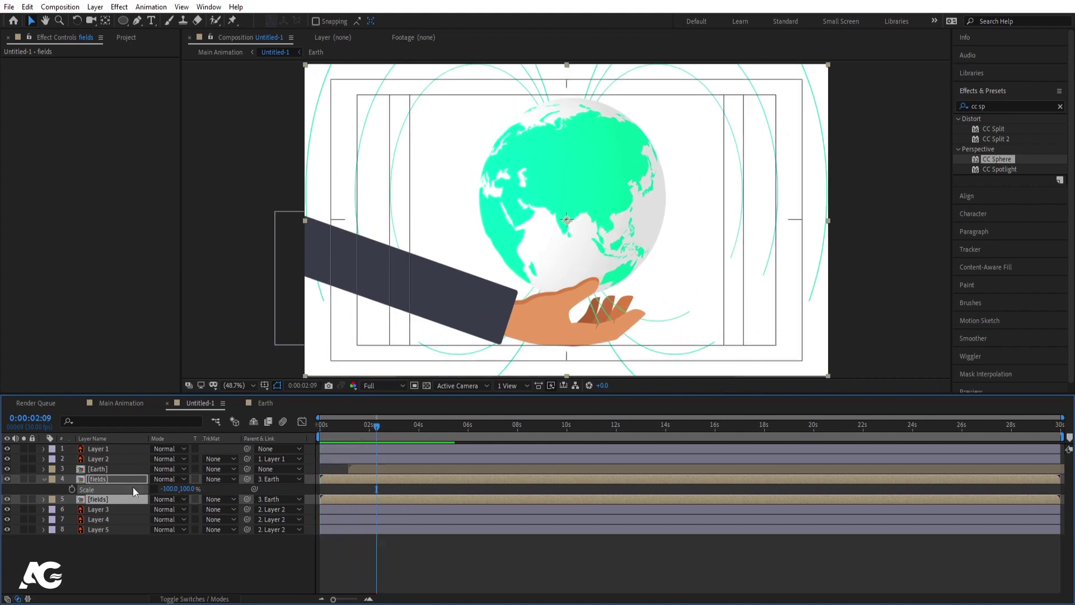
- Show the layer switches and enable Collapse Transformations for both fields layers
key("F4")
left_click(163, 479)
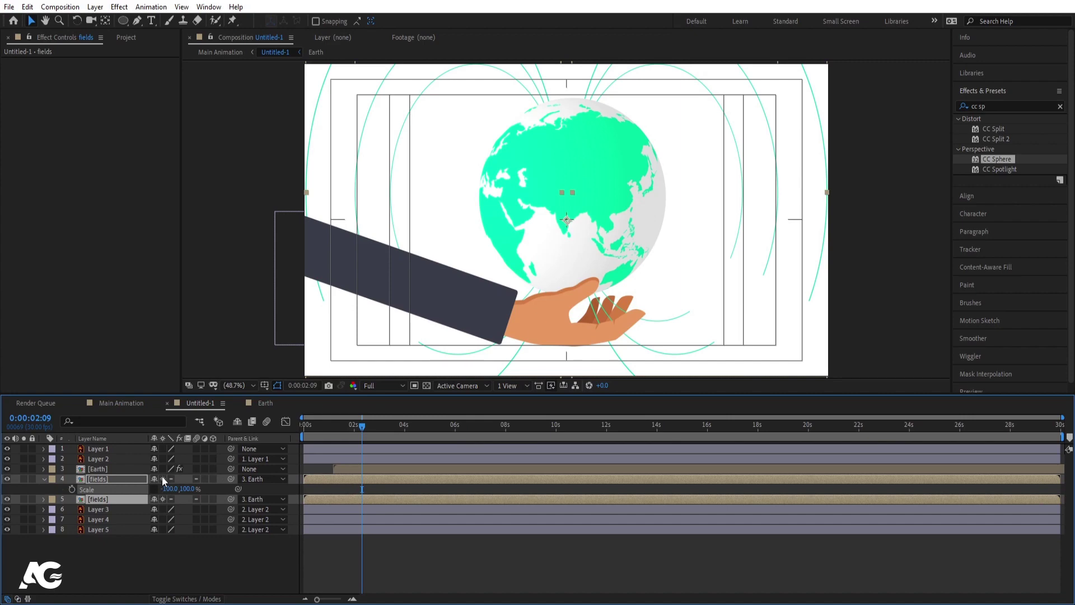
left_click(93, 546)
- Open the fields composition and add a second Trim Paths to Shape Layer 1 with the time at 0:00:00:00
double_click(99, 500)
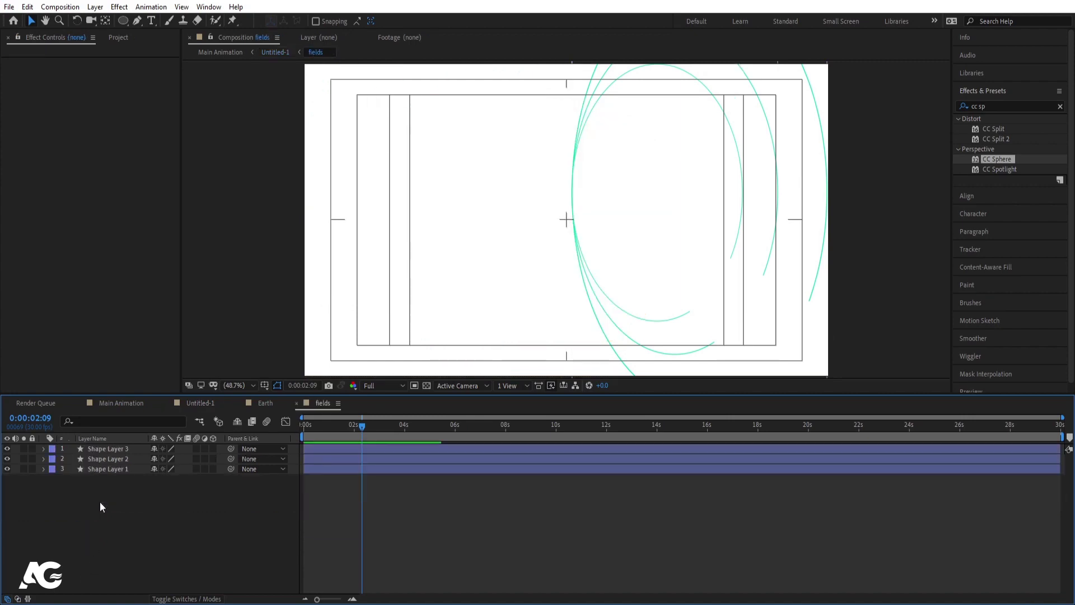
left_click_drag(306, 427, 192, 439)
left_click(108, 469)
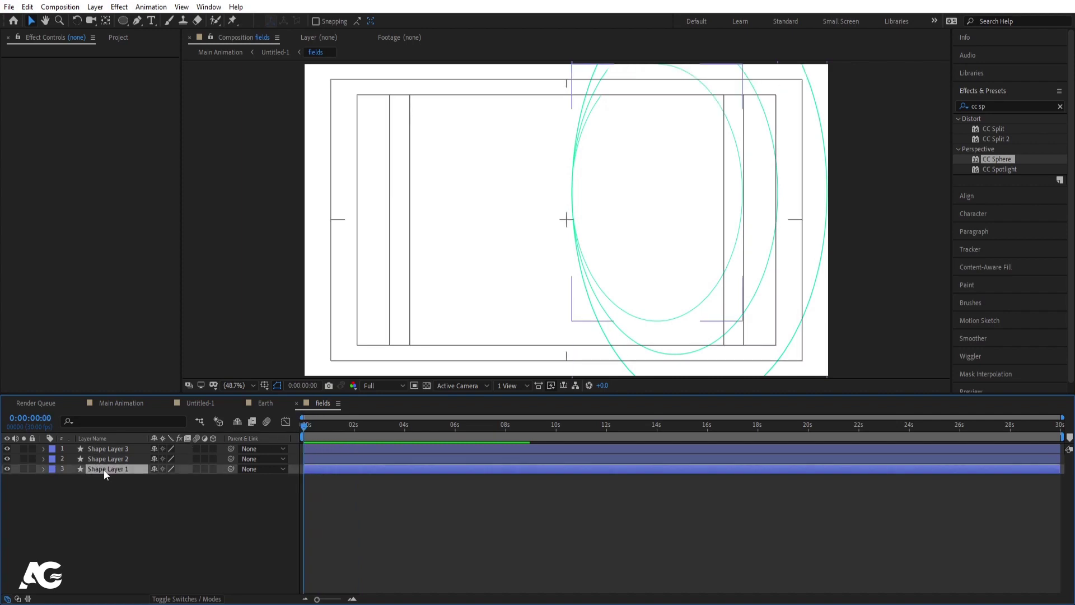
left_click(44, 469)
left_click(218, 479)
left_click(248, 416)
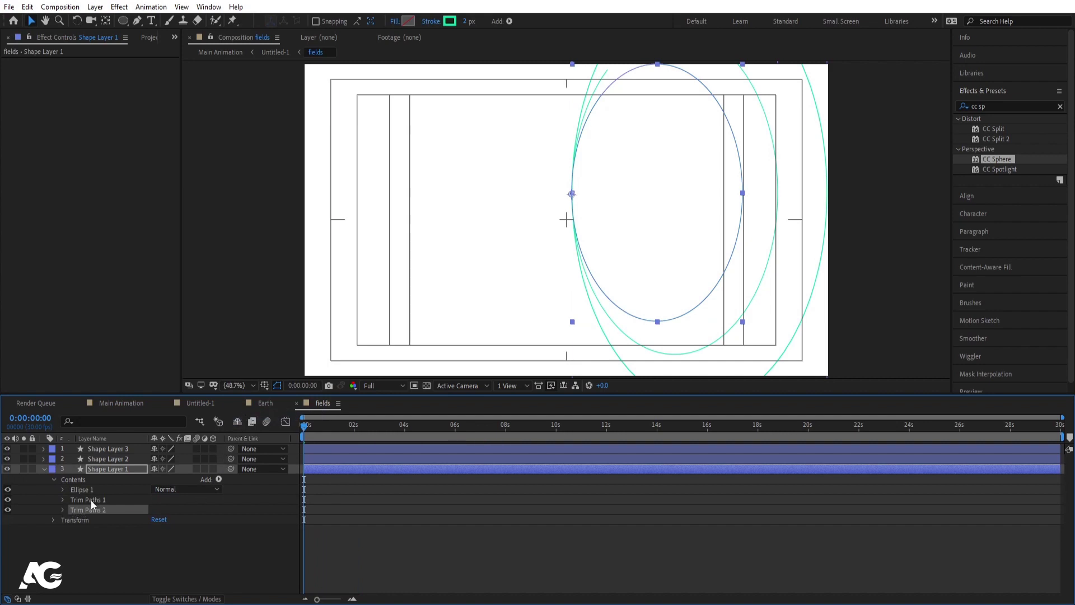
- Keyframe the End value of Shape Layer 1's Trim Paths 2 from 0% at 0:00:00:00 to 100% at 0:00:01:00
left_click(62, 510)
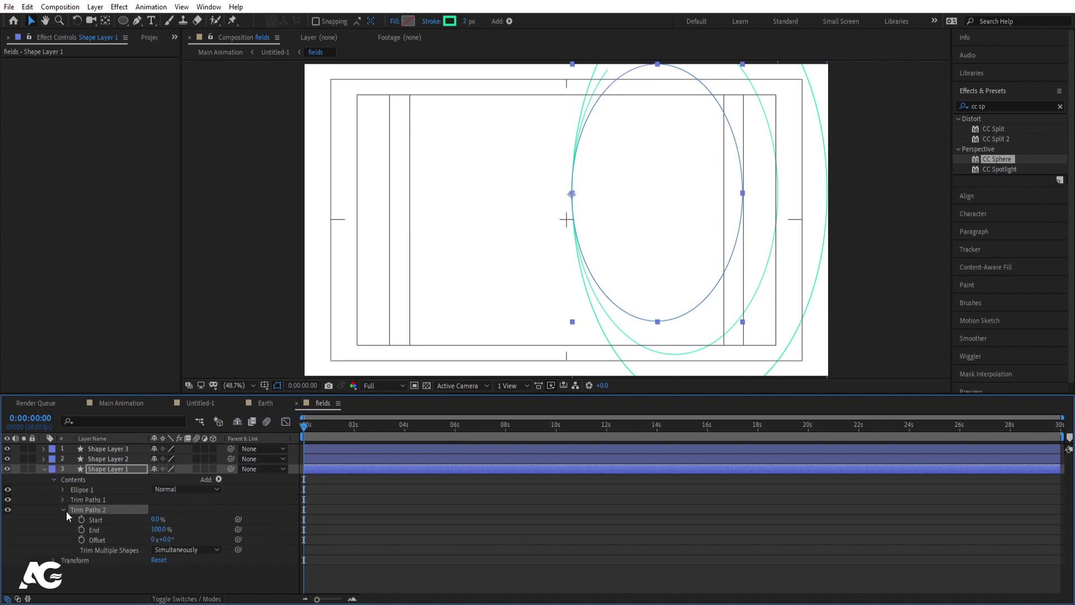
left_click(82, 529)
key("equal")
left_click(354, 426)
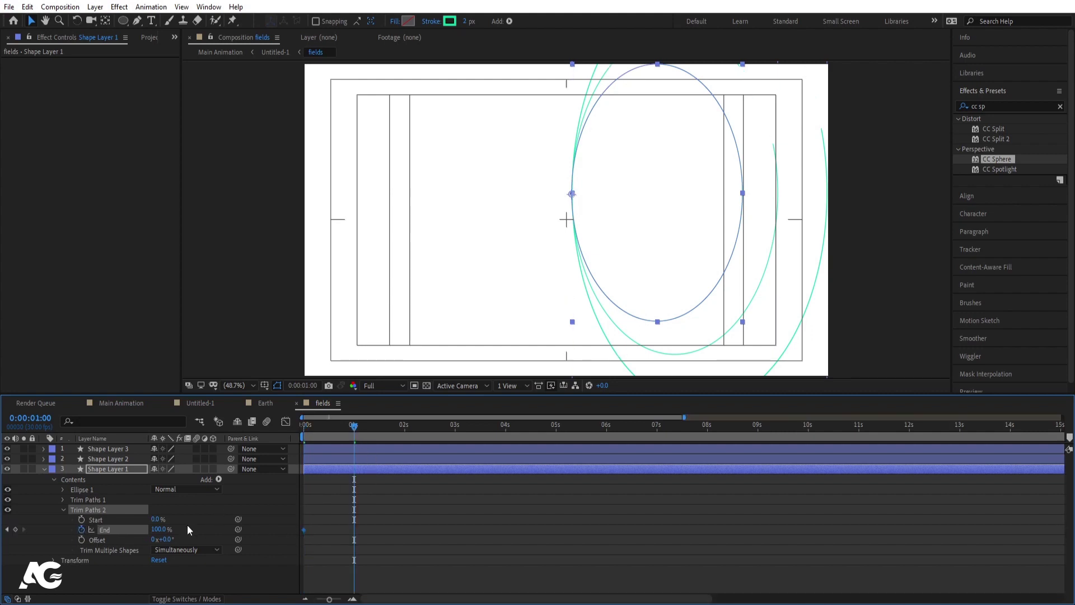
left_click(15, 529)
key("Home")
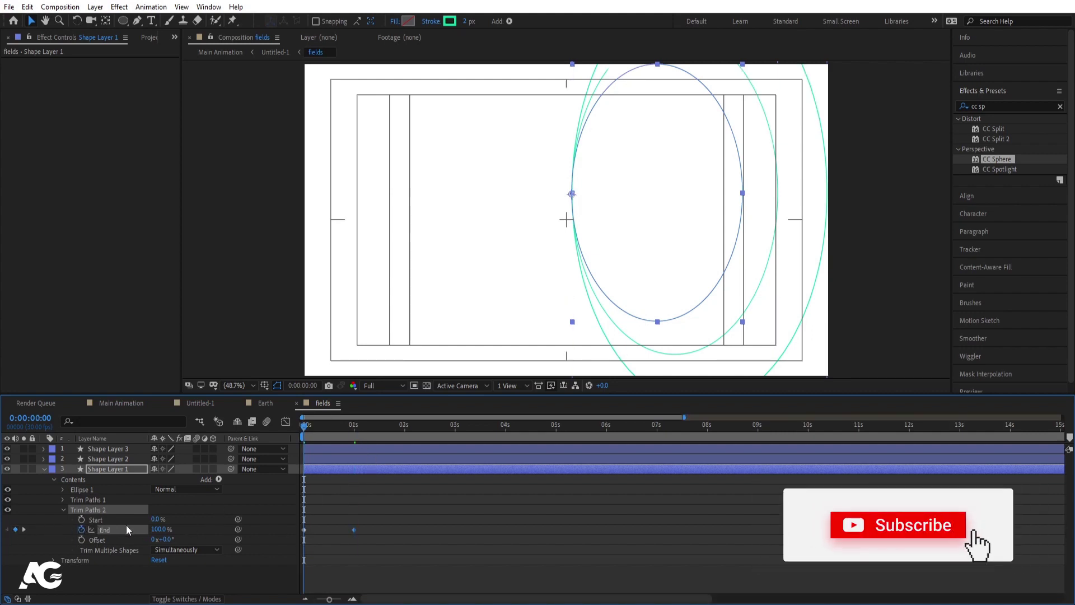
left_click(160, 529)
type("0")
key("Return")
- Apply Easy Ease to both End keyframes of Trim Paths 2 and preview the line's reveal
left_click_drag(411, 554, 251, 509)
key("space")
key("space")
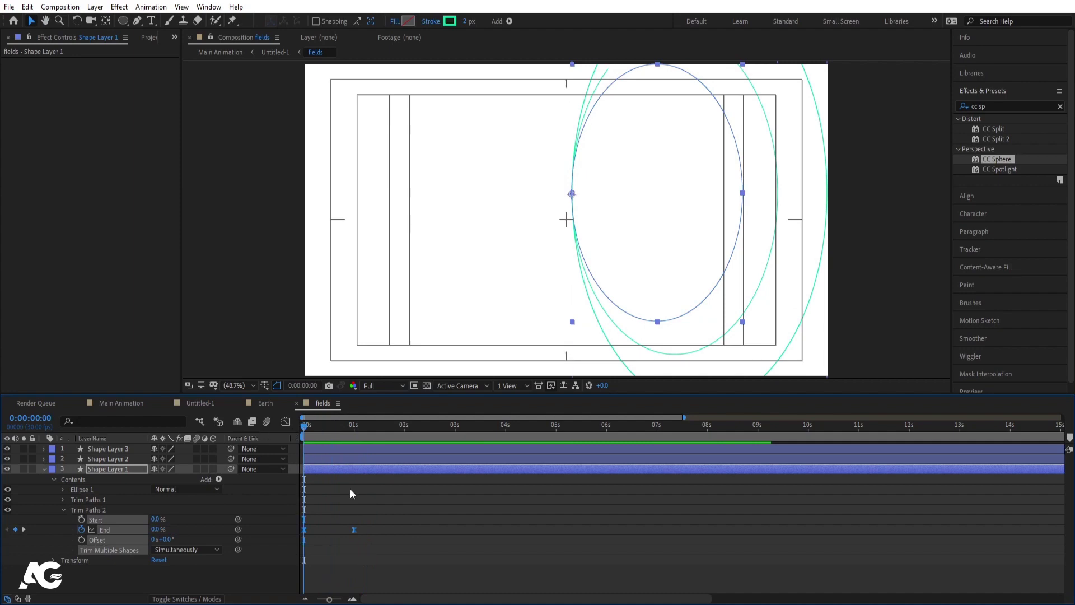
- Copy Trim Paths 2 from Shape Layer 1 and paste it onto Shape Layers 2 and 3 at 0:00:00:00
key("Home")
left_click(350, 488)
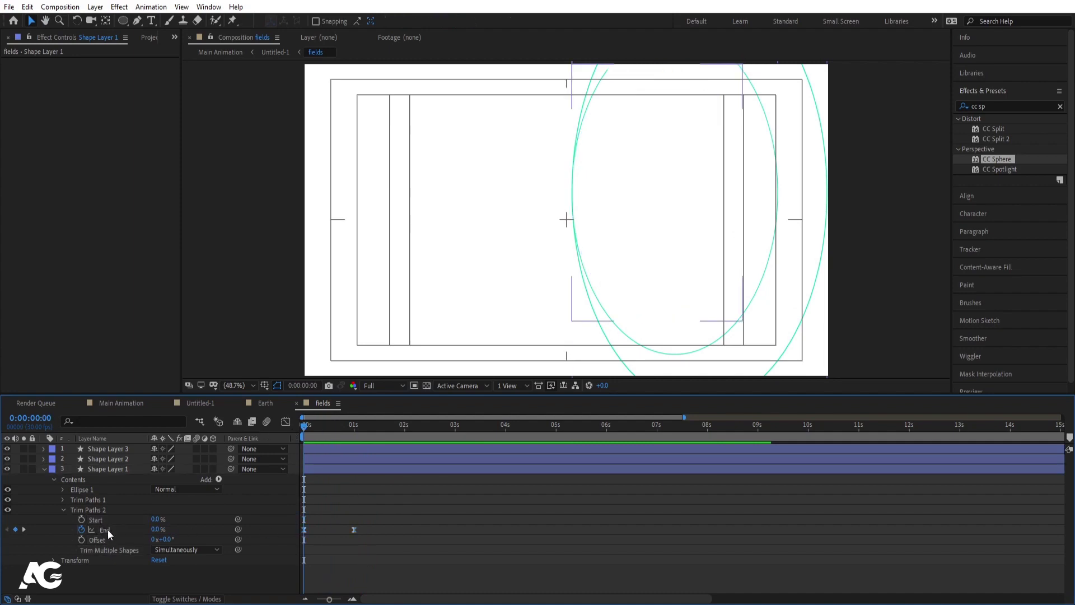
left_click(105, 529)
left_click(92, 510)
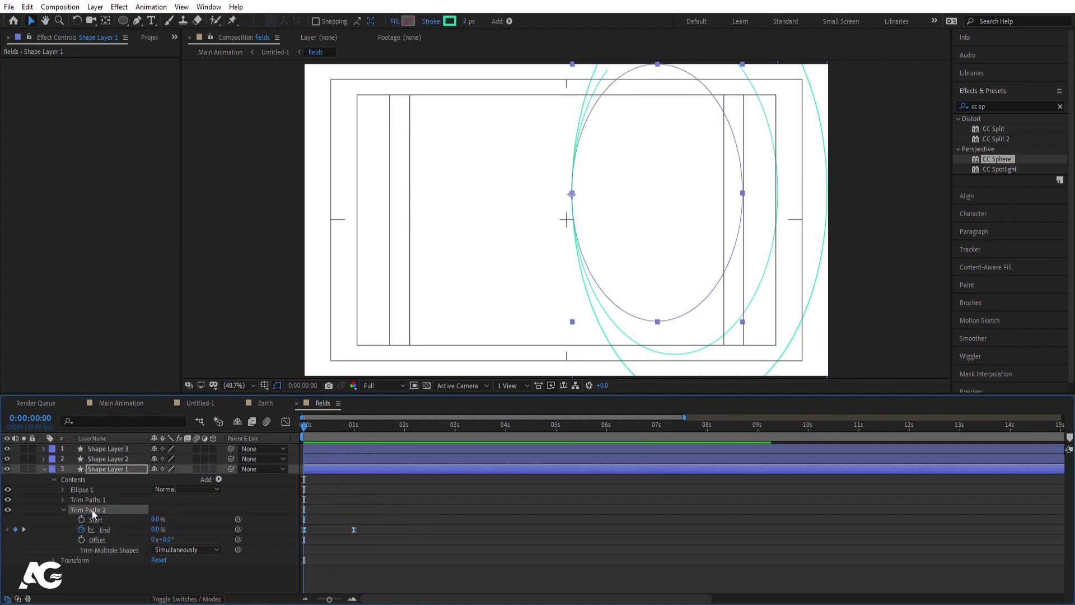
left_click(93, 458)
left_click(93, 448, "ctrl")
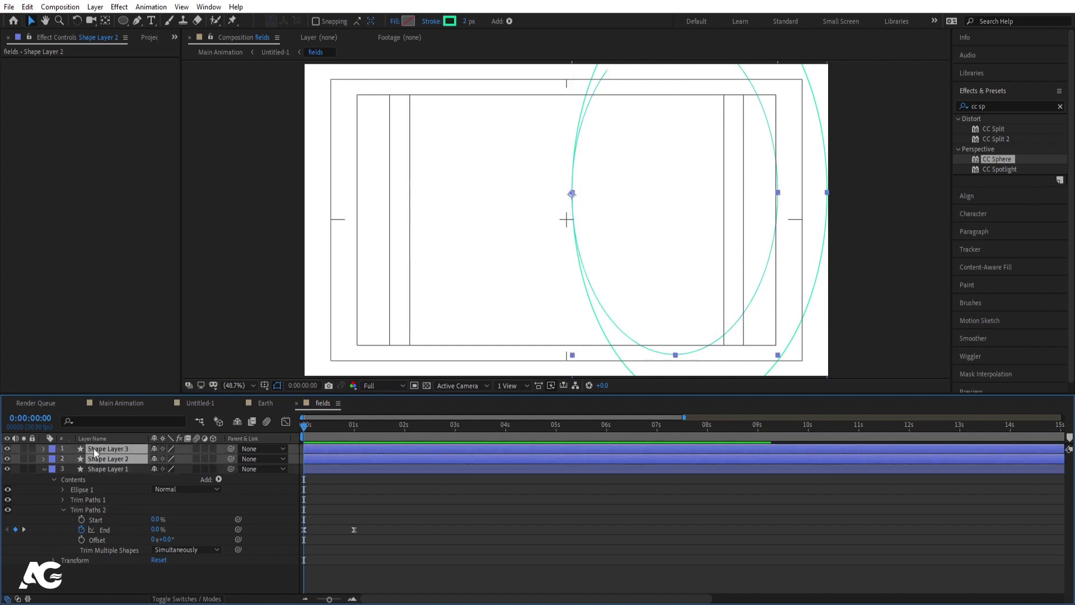
- In the Untitled-1 composition, move both fields layers to start at 0:00:02:10 and preview the result
left_click(202, 403)
key("space")
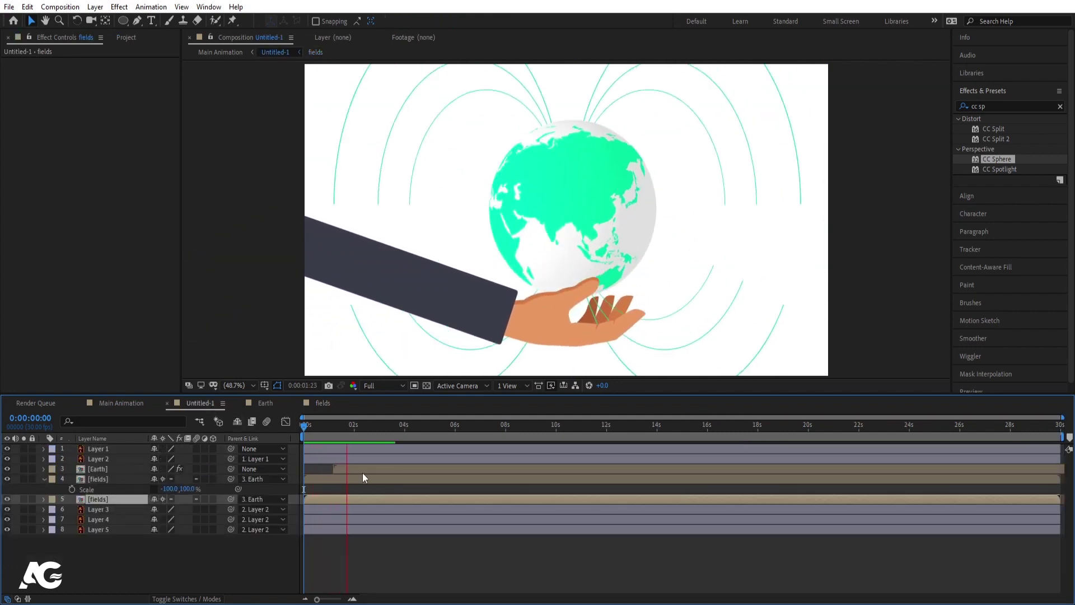
key("space")
left_click_drag(331, 434, 363, 433)
left_click(105, 478, "shift")
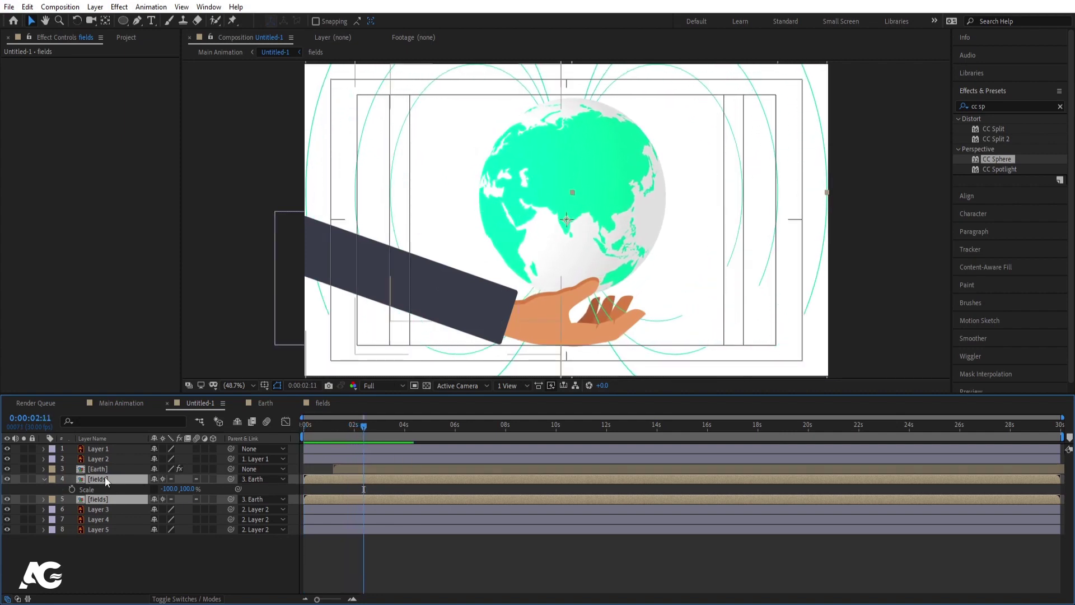
key("Page_Up")
key("bracketleft")
key("space")
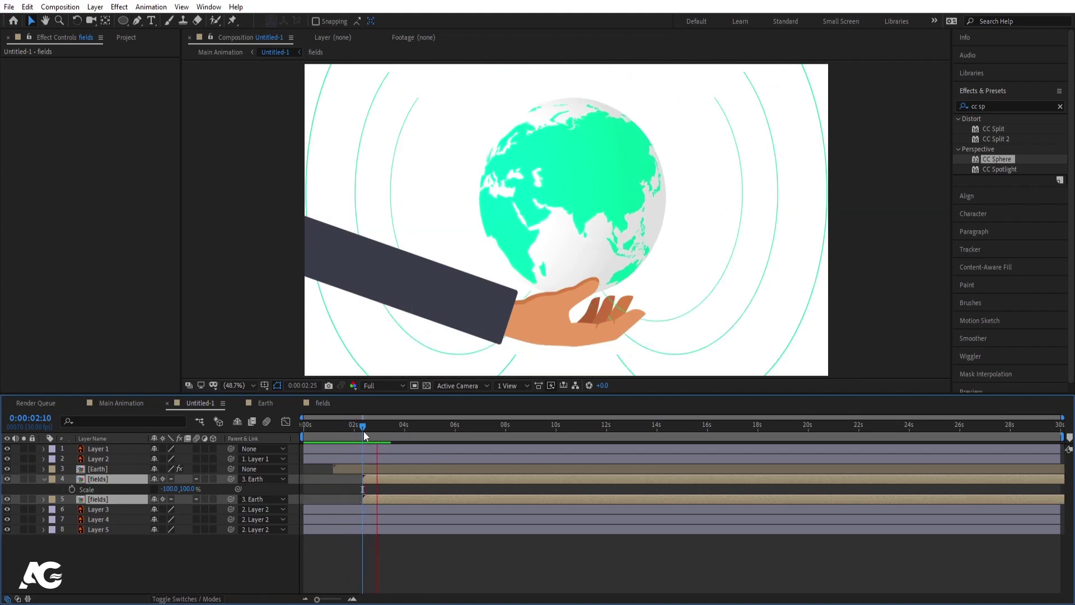
key("space")
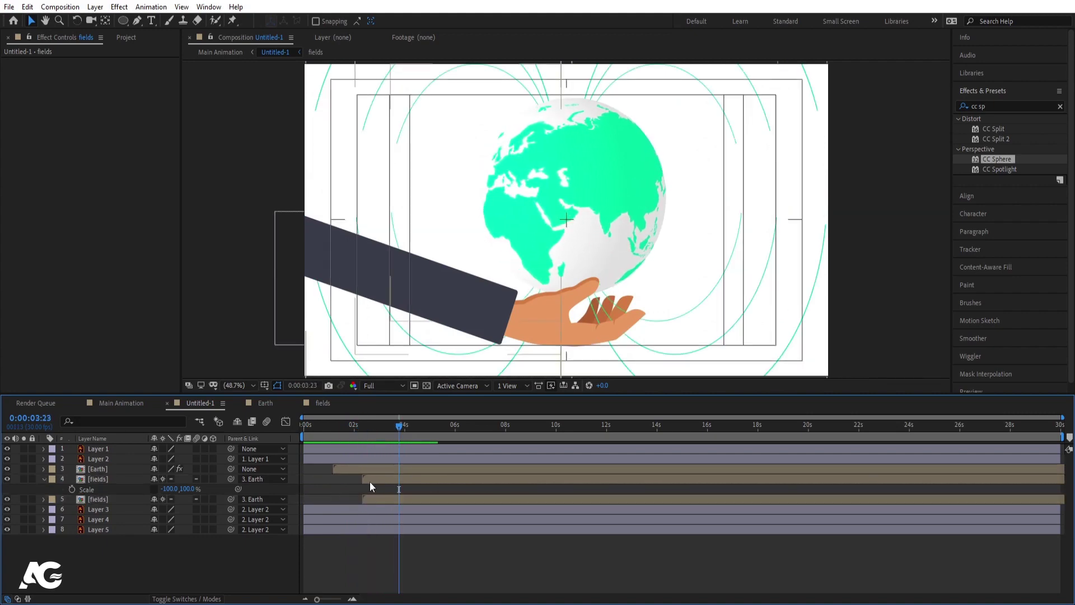
- In the fields composition, stagger the layers so Shape Layer 2 starts at frame 10 and Shape Layer 3 at frame 20, and preview them
double_click(369, 480)
key("Home")
left_click(325, 486)
key("u")
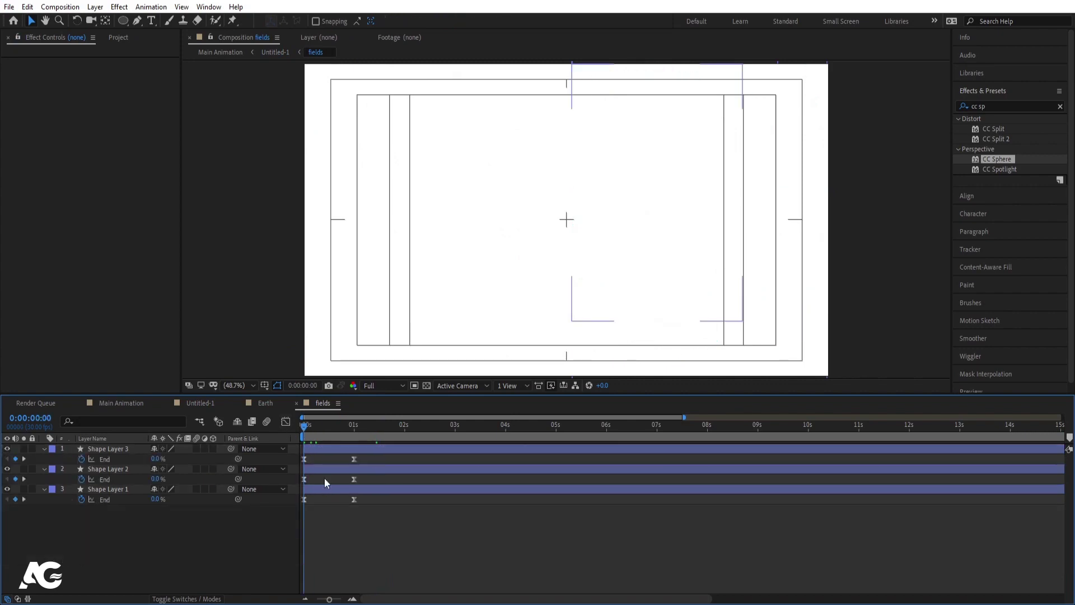
key("equal")
left_click_drag(321, 469, 402, 443)
key("space")
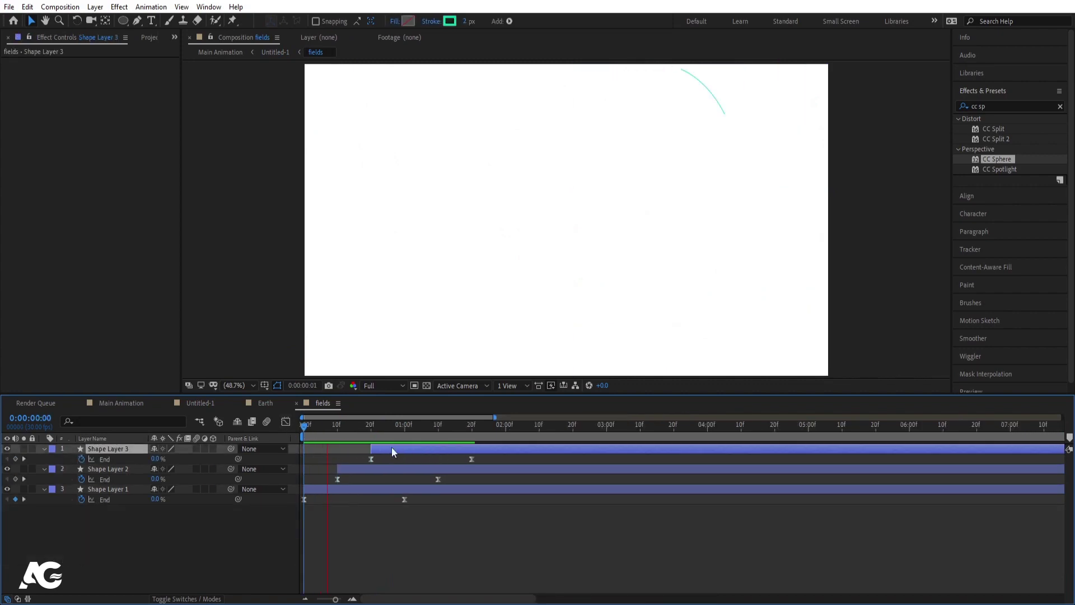
key("space")
key("apostrophe")
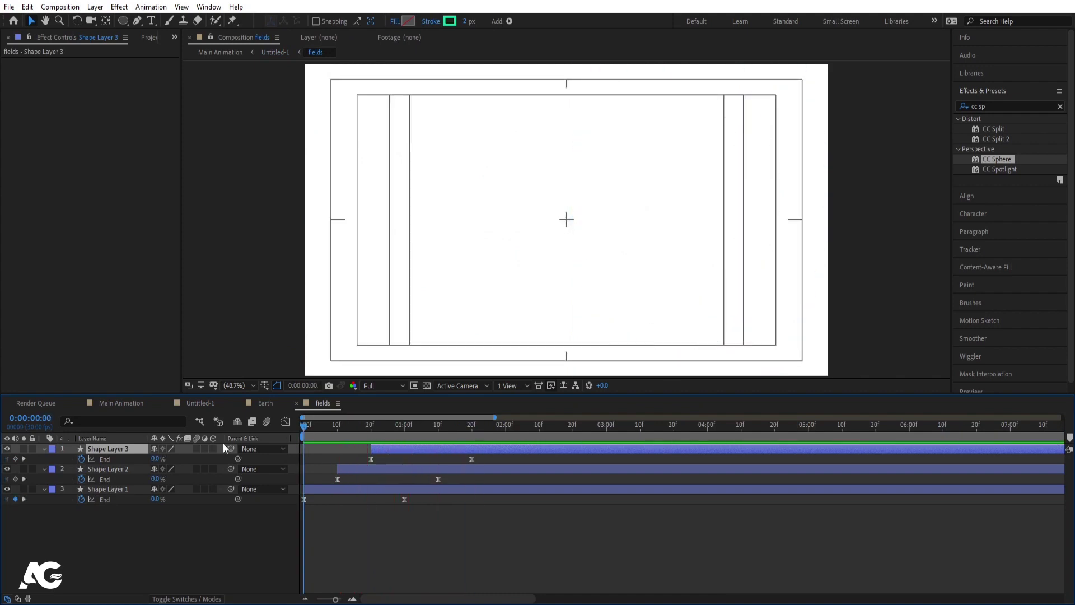
- Preview the Untitled-1 composition to check the timing of the staggered field lines around the Earth
left_click(207, 403)
key("space")
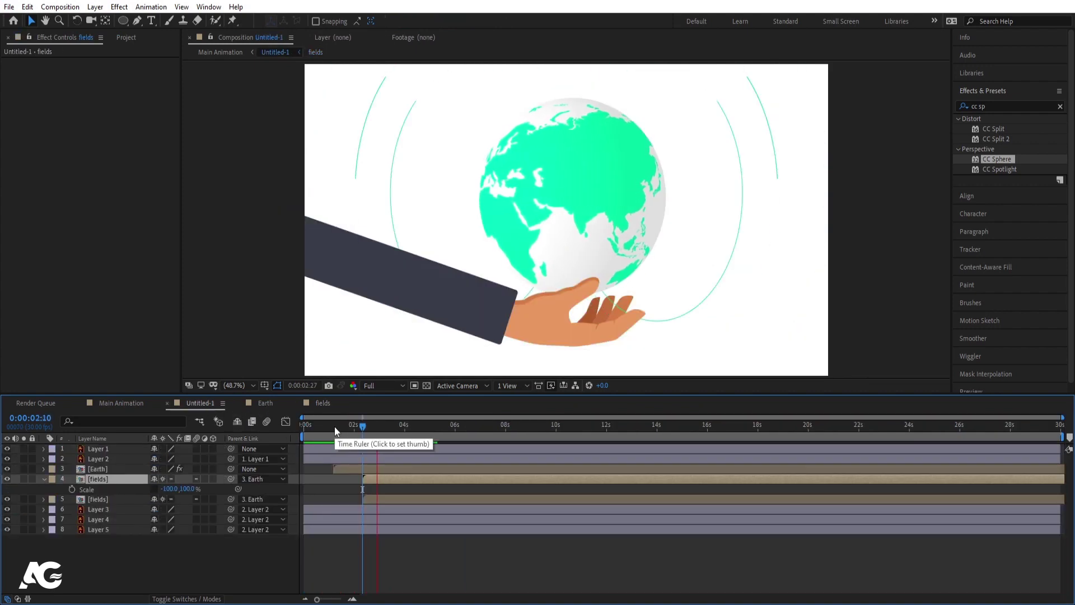
key("space")
key("space")
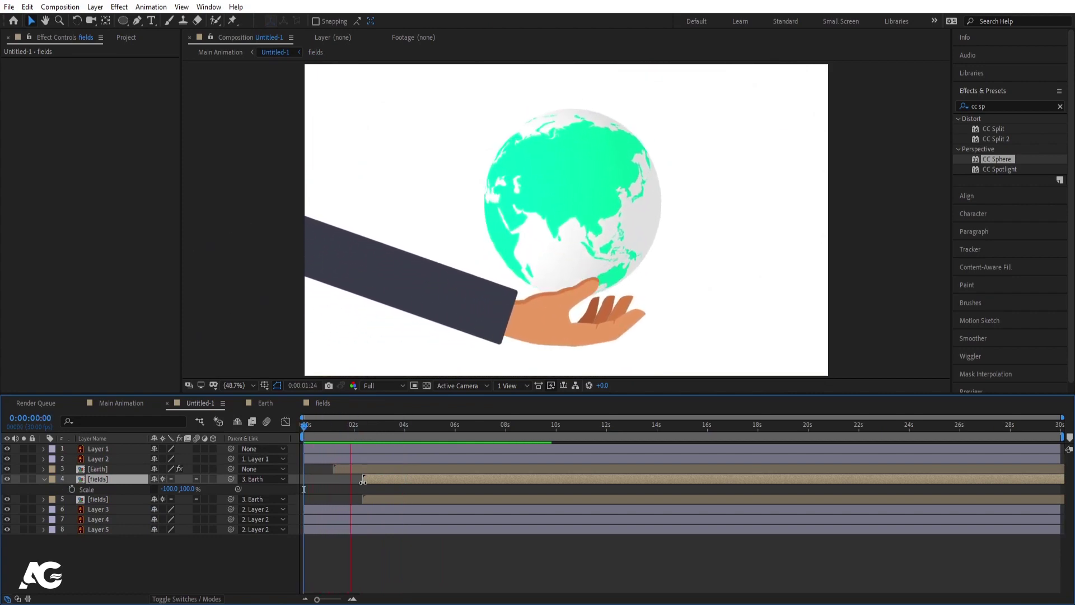
key("space")
key("space")
- Collapse the open layer properties in Untitled-1 and add a new null object
left_click(381, 546)
key("u")
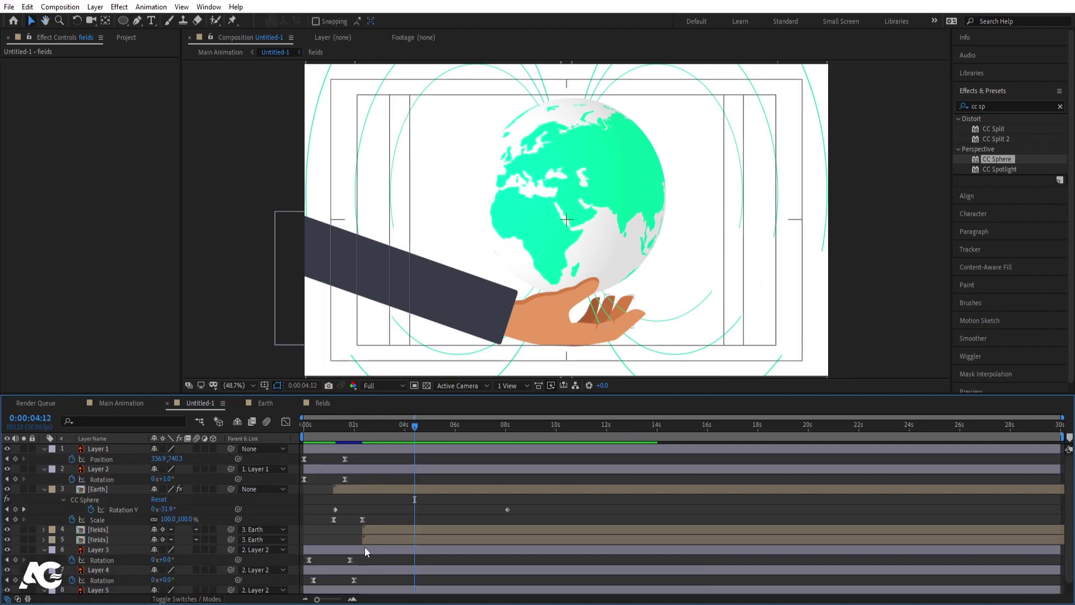
key("u")
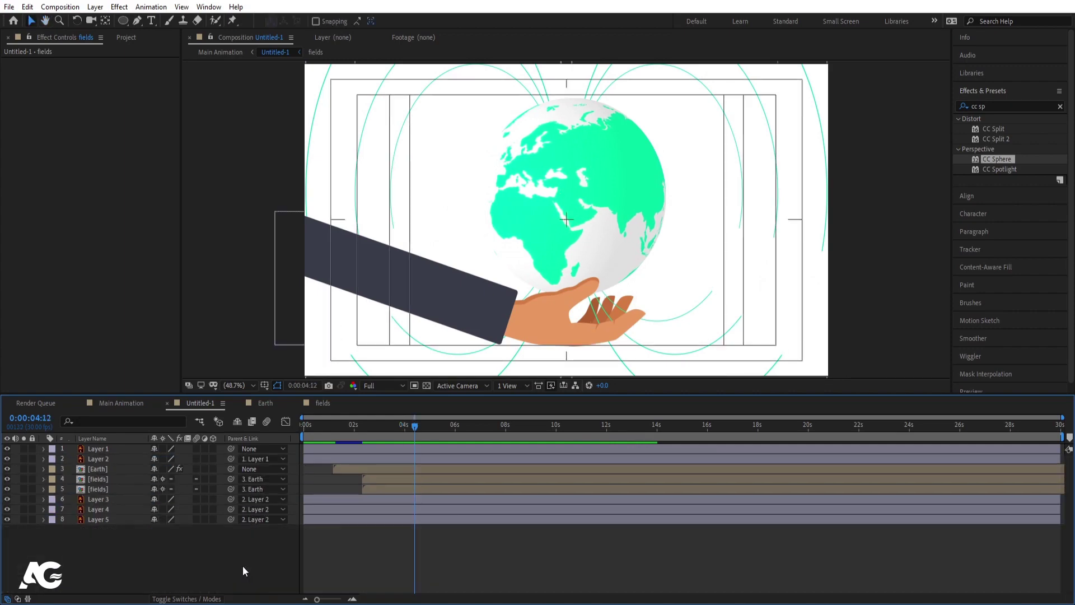
right_click(177, 558)
mouse_move(224, 428)
left_click(375, 498)
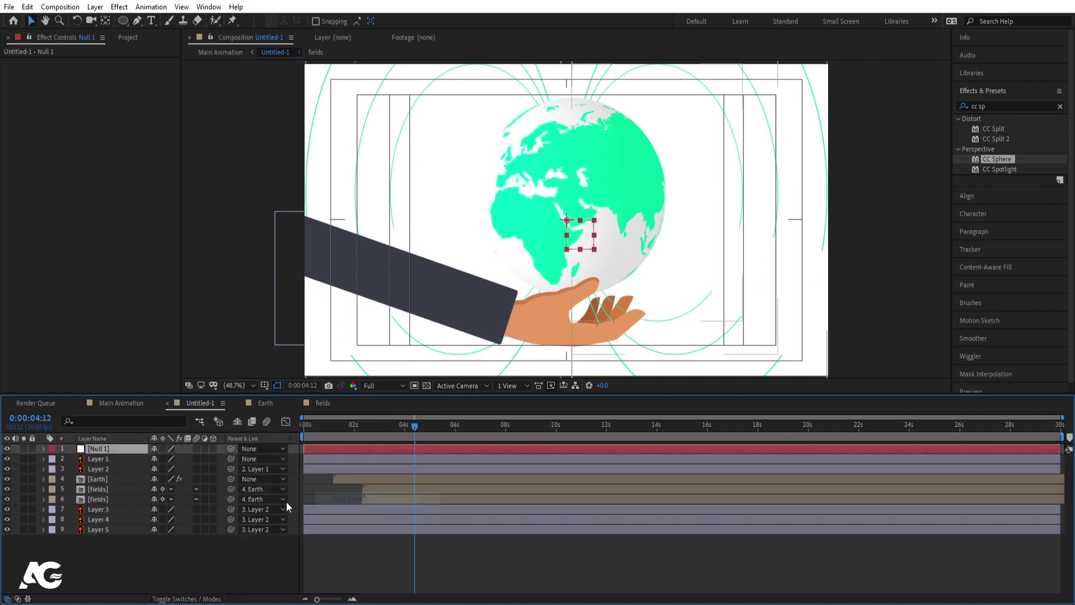
- Parent Layer 1 and the Earth layer to Null 1
left_click(104, 459)
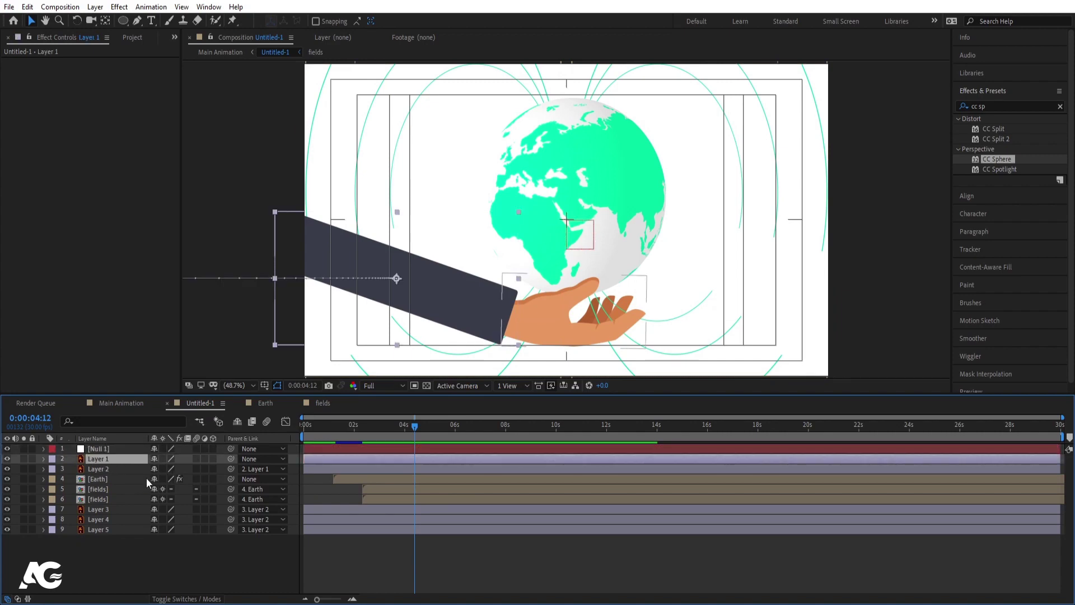
left_click(103, 479, "ctrl")
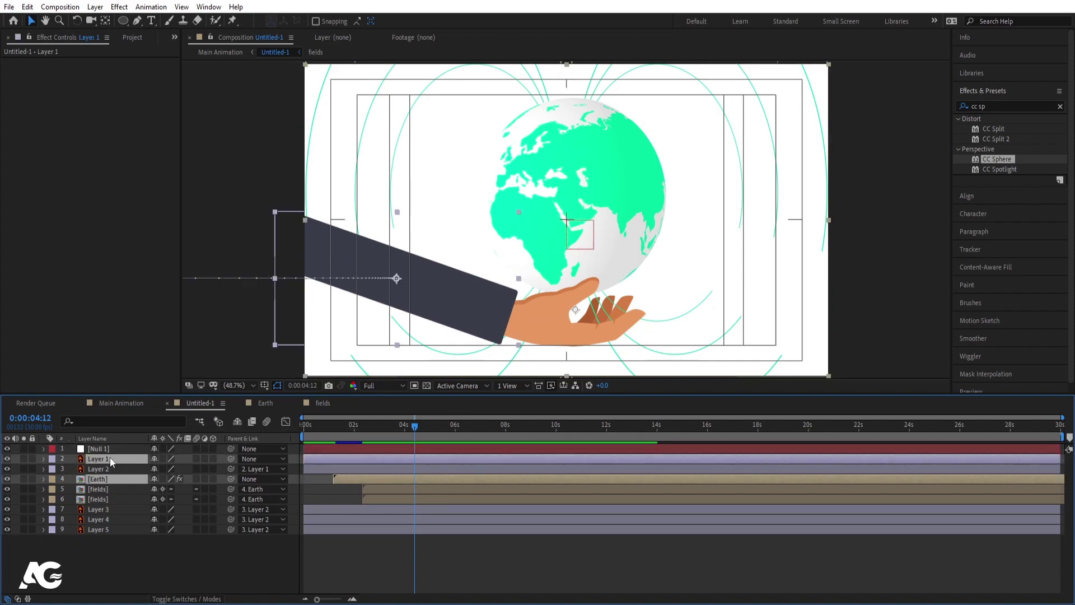
left_click_drag(230, 459, 121, 449)
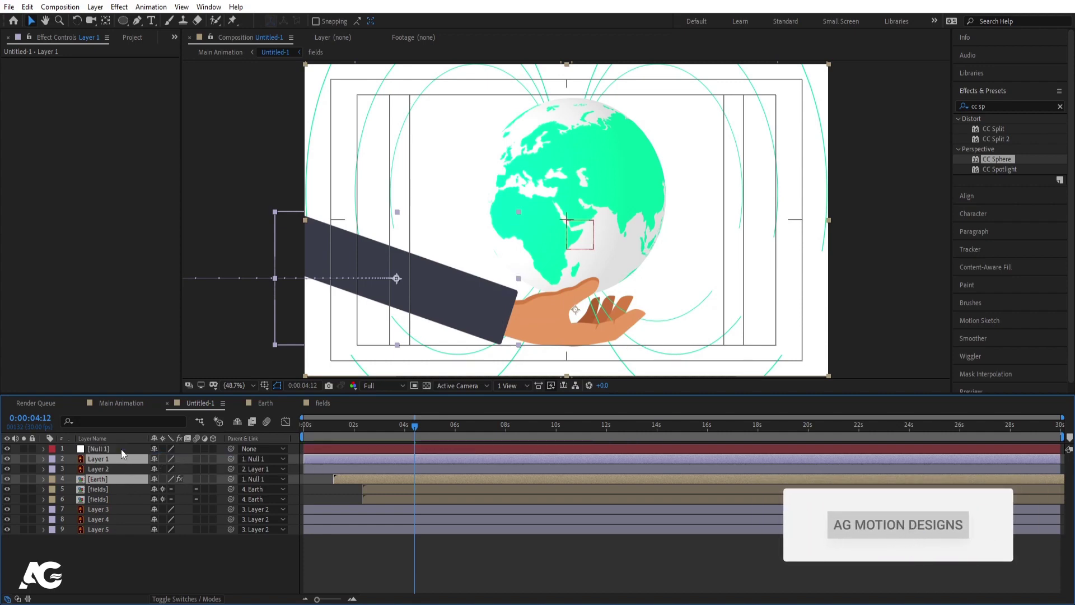
- Add the expression wiggle(3,3) to Null 1's Position and preview the movement from the start
left_click(121, 449)
key("p")
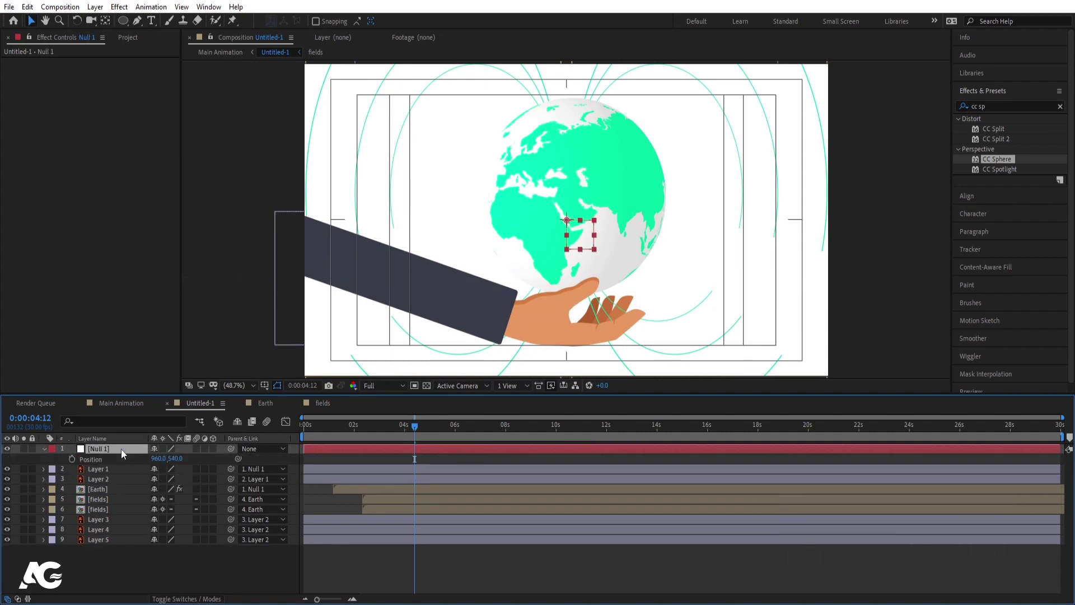
left_click(72, 458, "alt")
type("wigg")
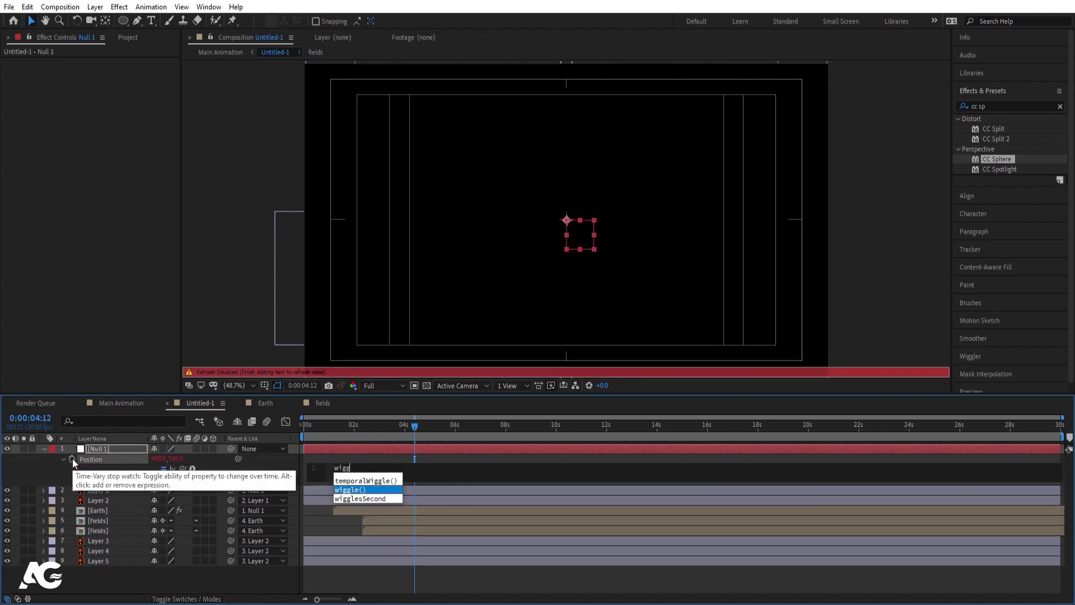
key("Return")
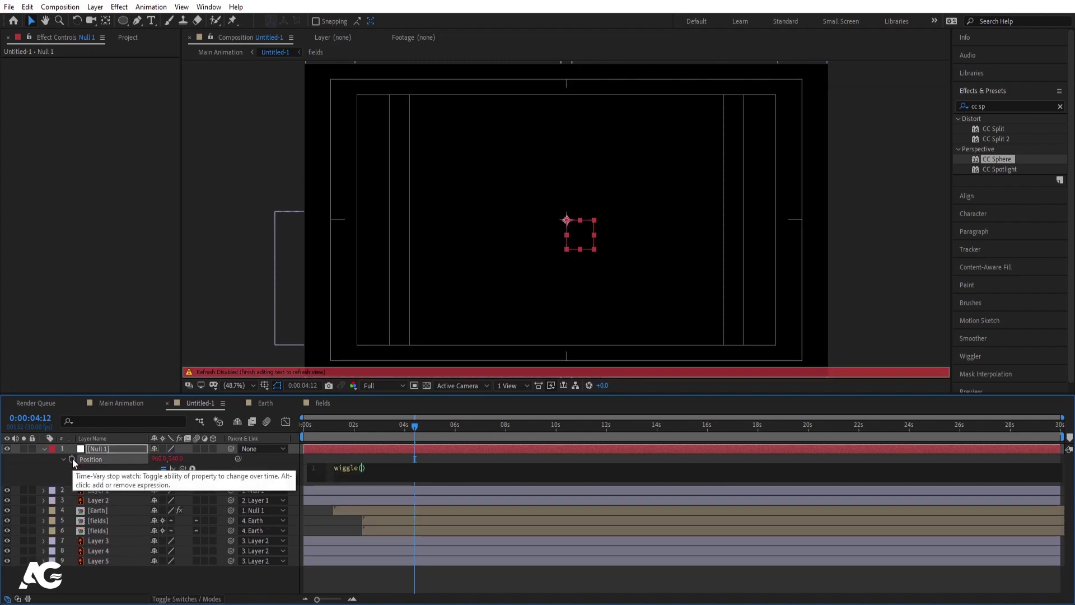
type("3,3")
left_click(233, 573)
key("space")
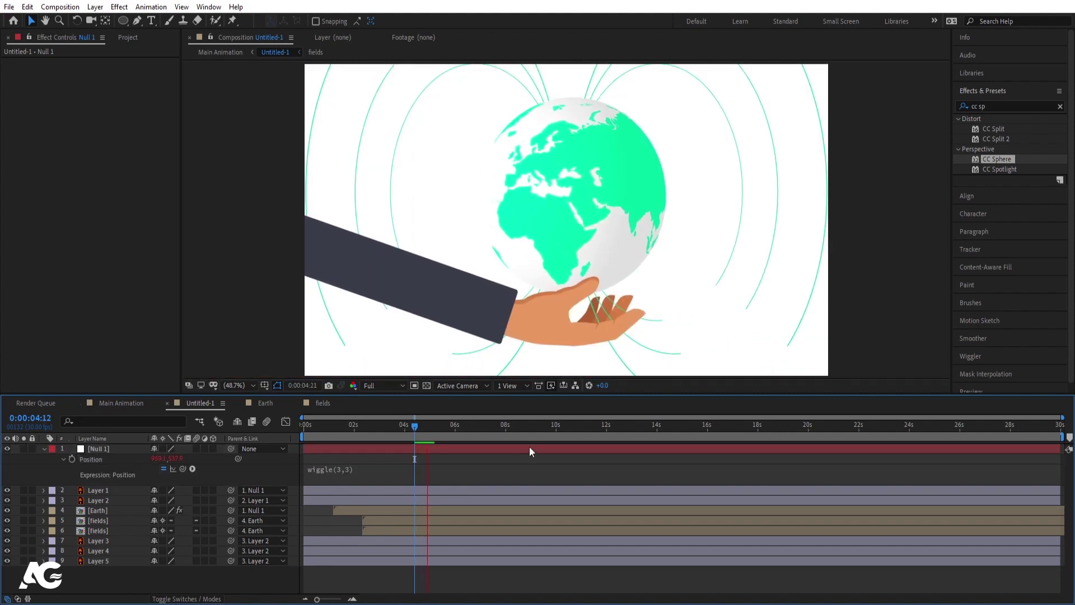
key("space")
key("space")
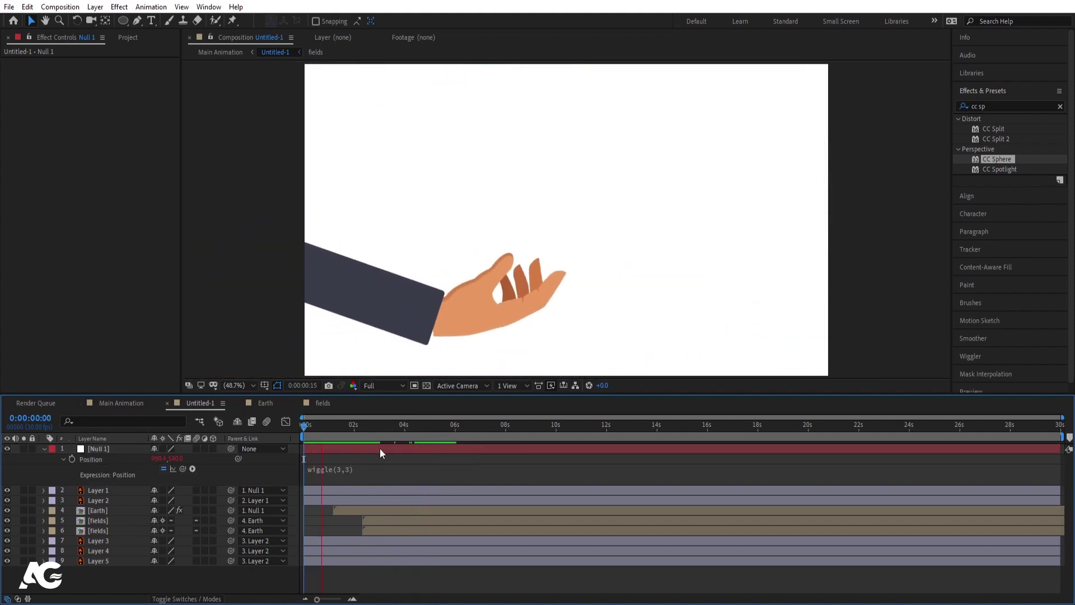
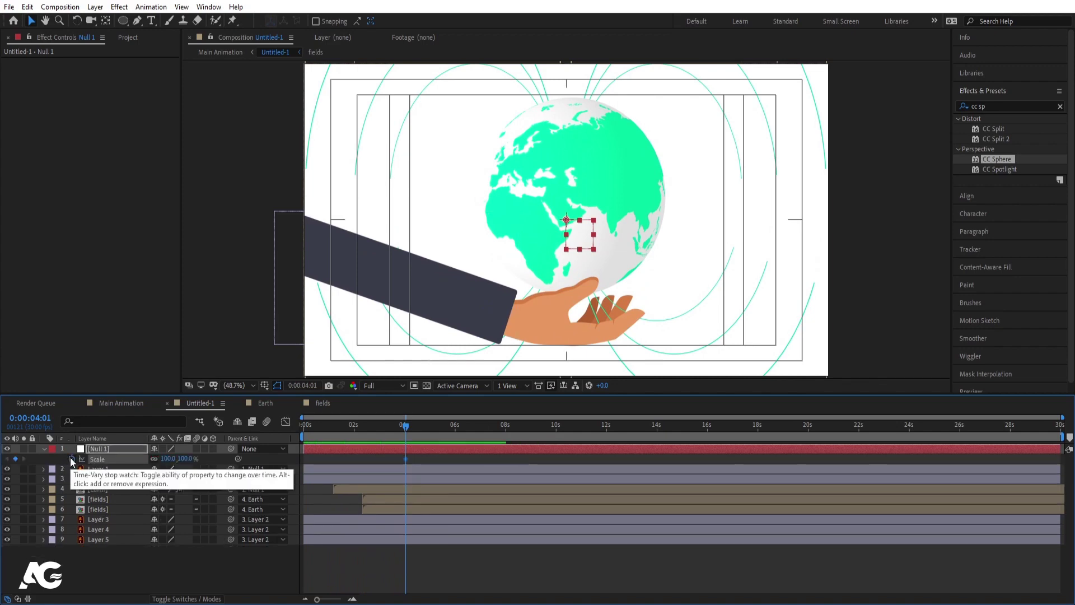
- Add a second null object and parent Null 1 to it
right_click(133, 560)
mouse_move(158, 432)
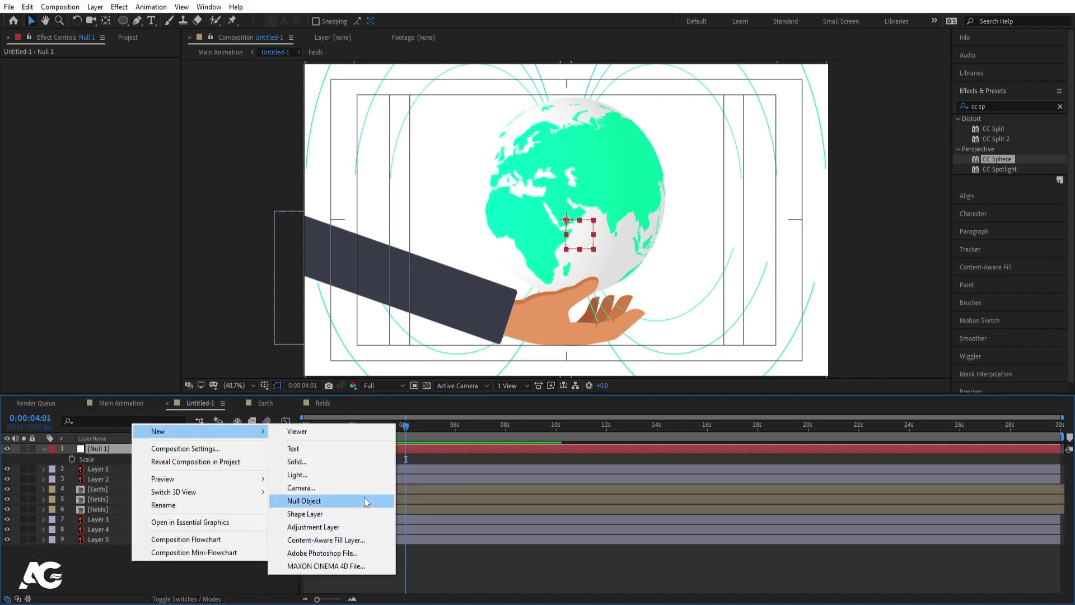
left_click(303, 501)
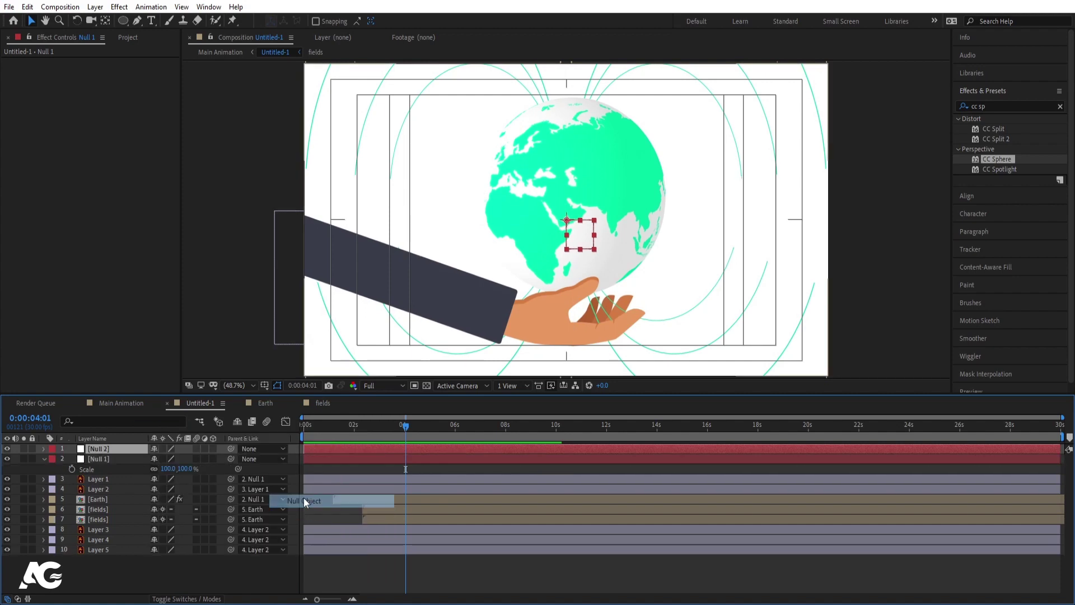
left_click(95, 459)
left_click_drag(231, 457, 98, 445)
- Set Position and Scale keyframes on Null 2 at 0:00:04:01
key("s")
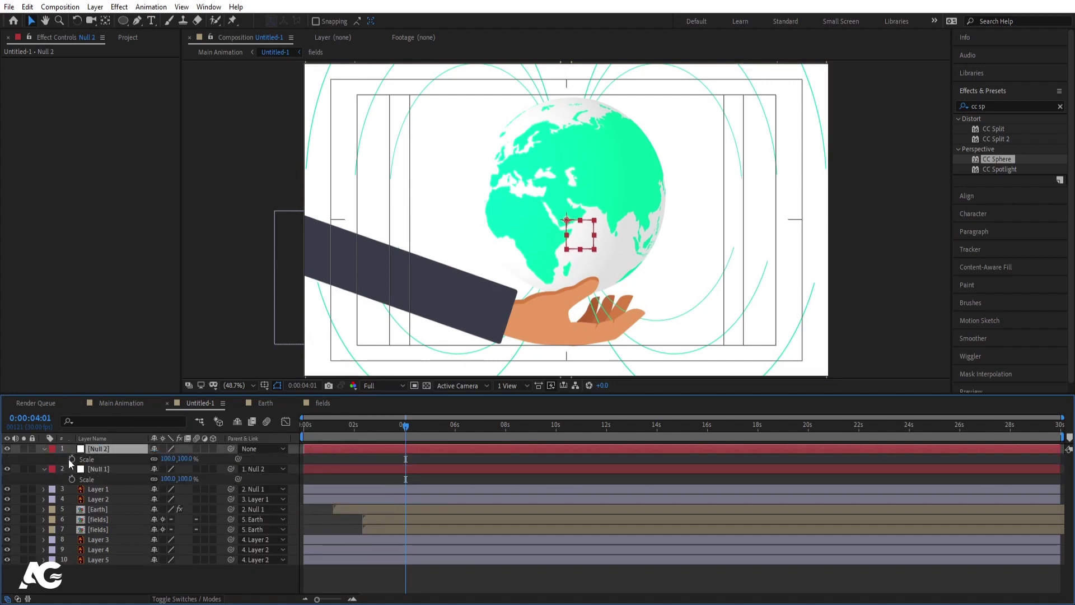
key("p")
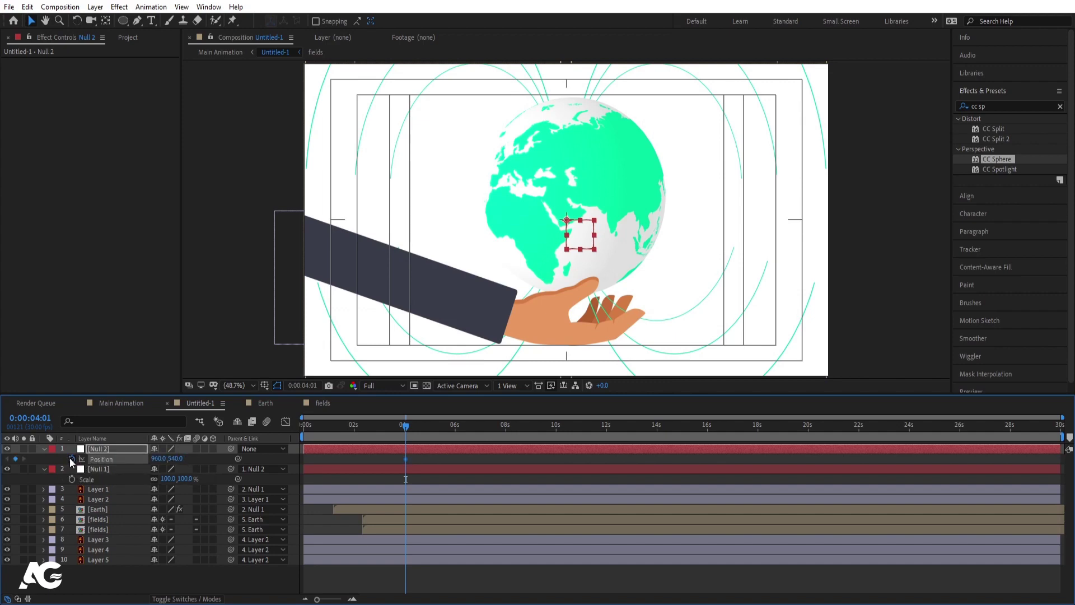
key("alt+shift+s")
- At 0:00:05:04, scale Null 2 up to 965% and move it horizontally to about 1574, 538 so the Earth's green land fills the frame
key("space")
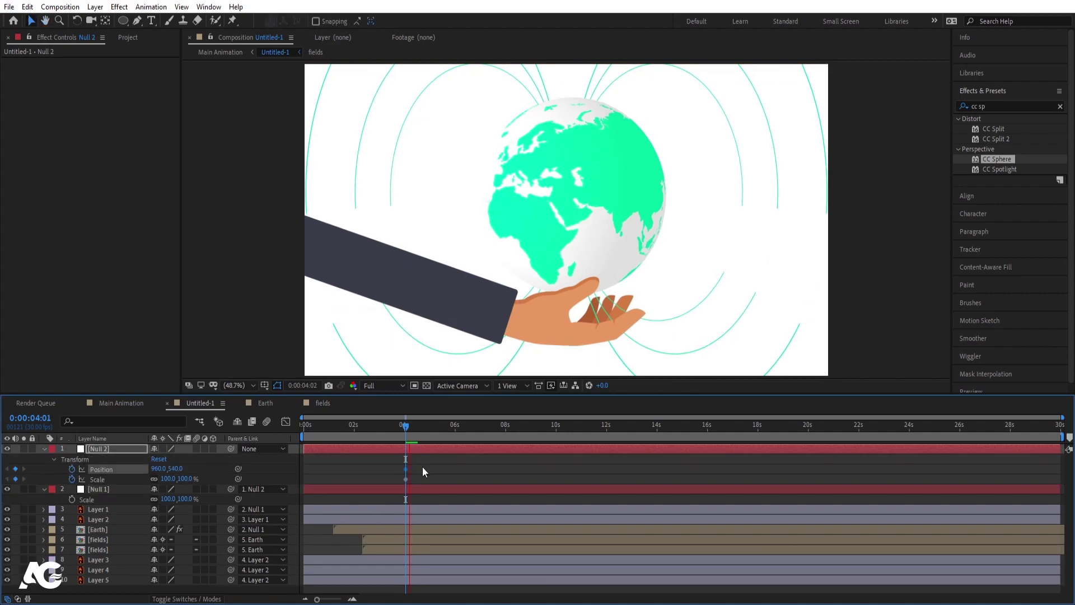
key("space")
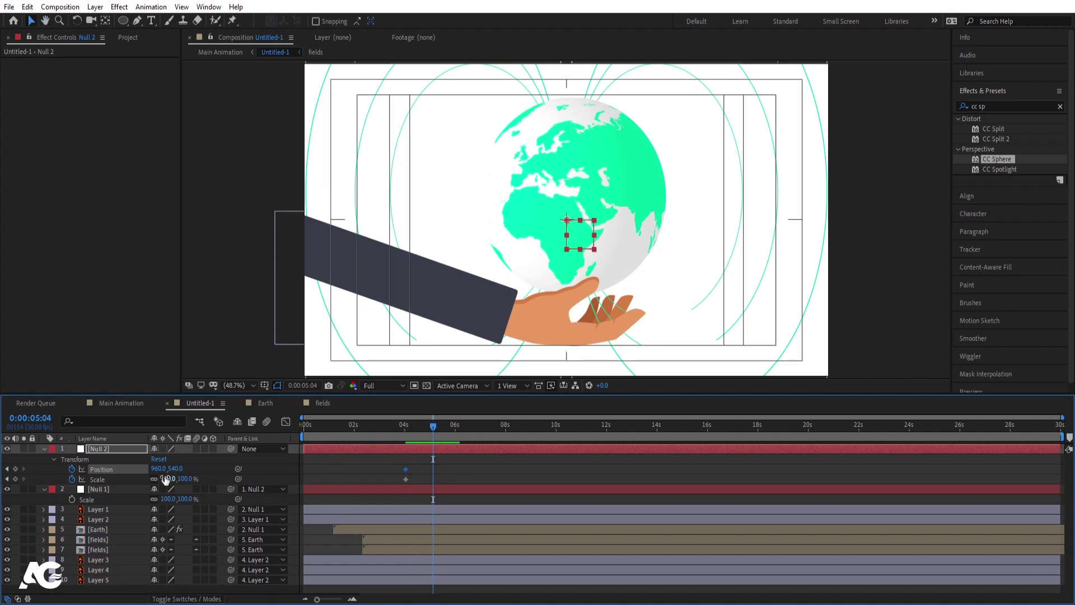
left_click_drag(168, 479, 723, 210)
left_click_drag(693, 332, 855, 335)
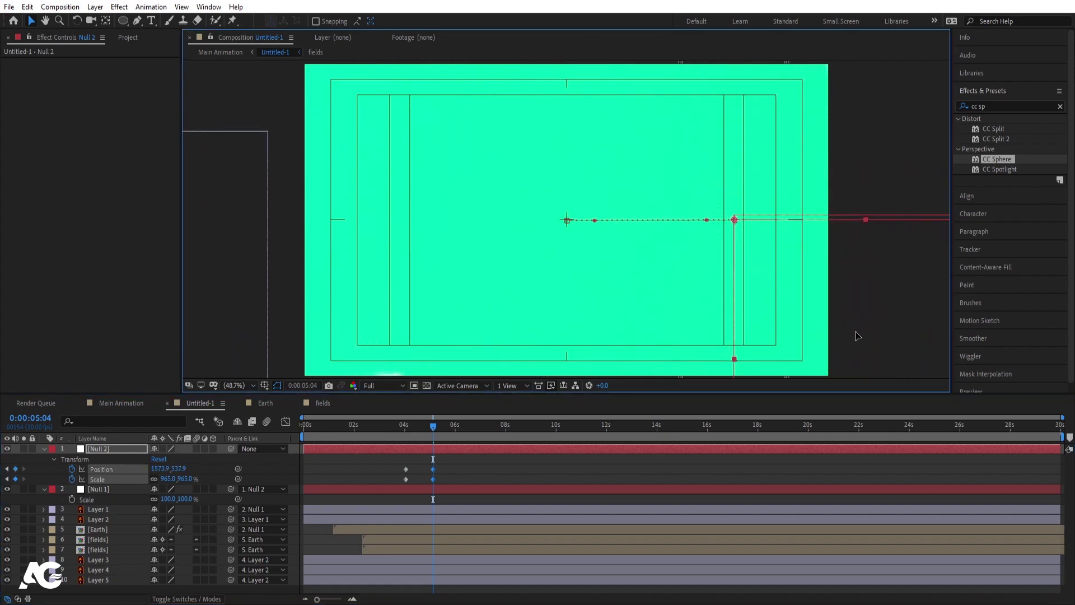
- Apply easing to Null 2's Position and Scale keyframes and preview the zoom
key("j")
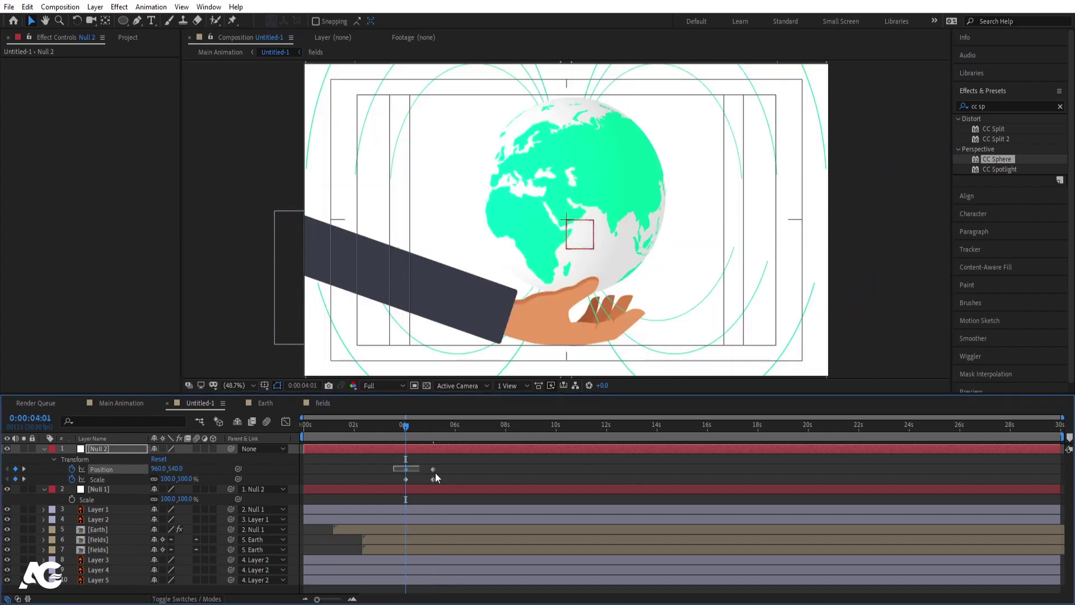
key("equal")
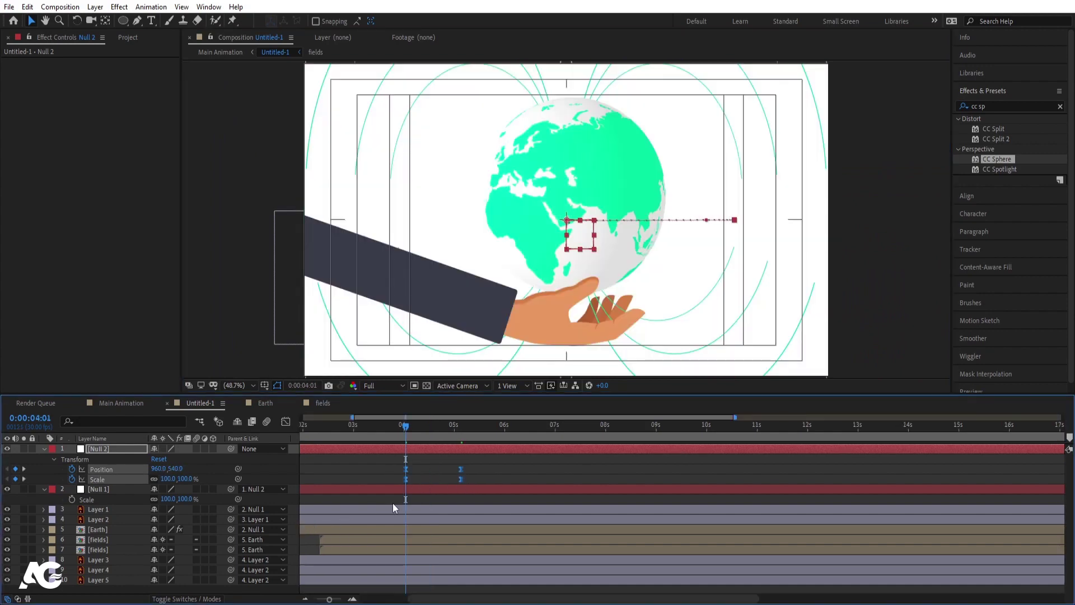
key("space")
key("k")
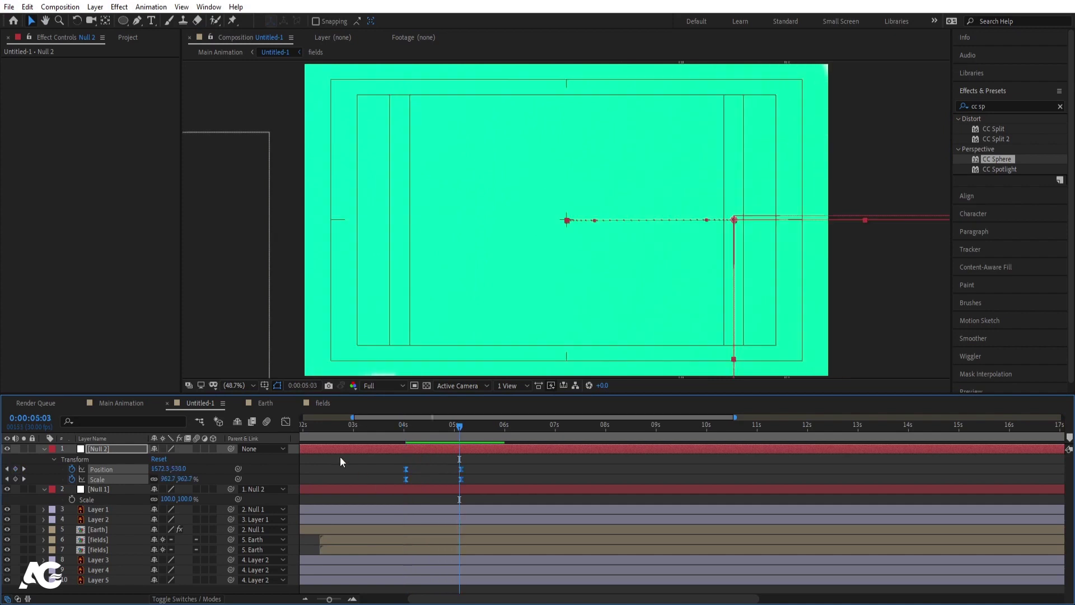
- Try giving Null 2's Position and Scale speed curves a sharp central peak, and preview from 0:00:03:29
left_click(286, 421)
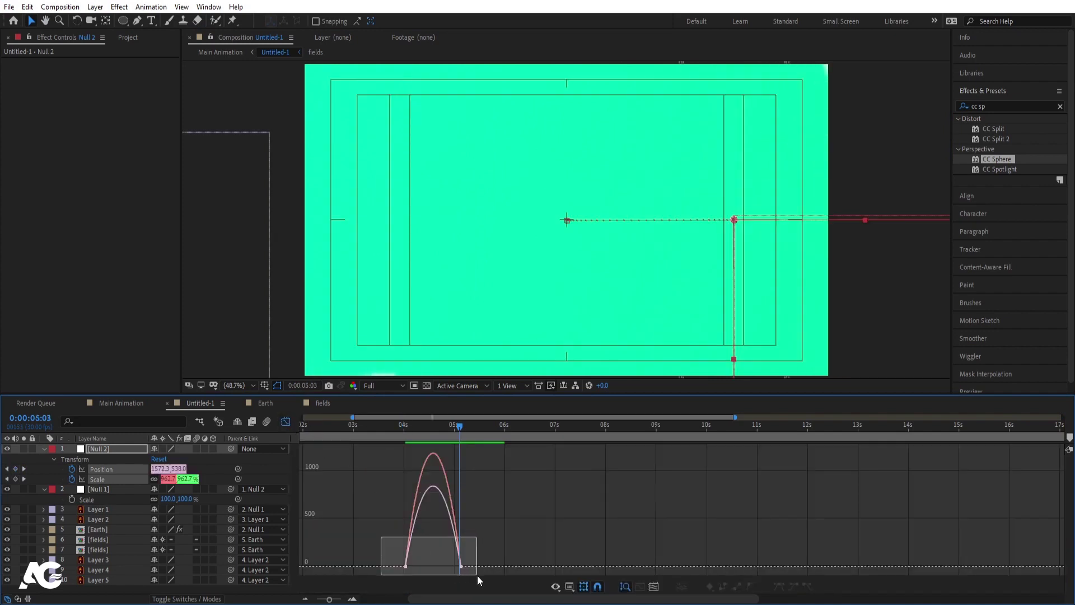
key("equal")
left_click_drag(477, 576, 394, 562)
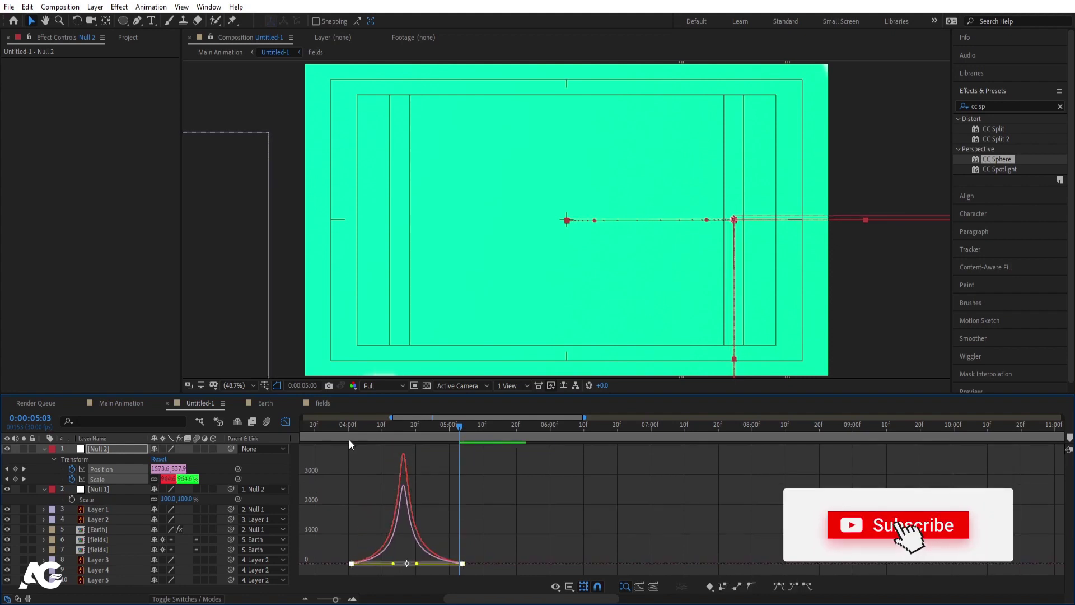
left_click(346, 432)
left_click(286, 421)
key("space")
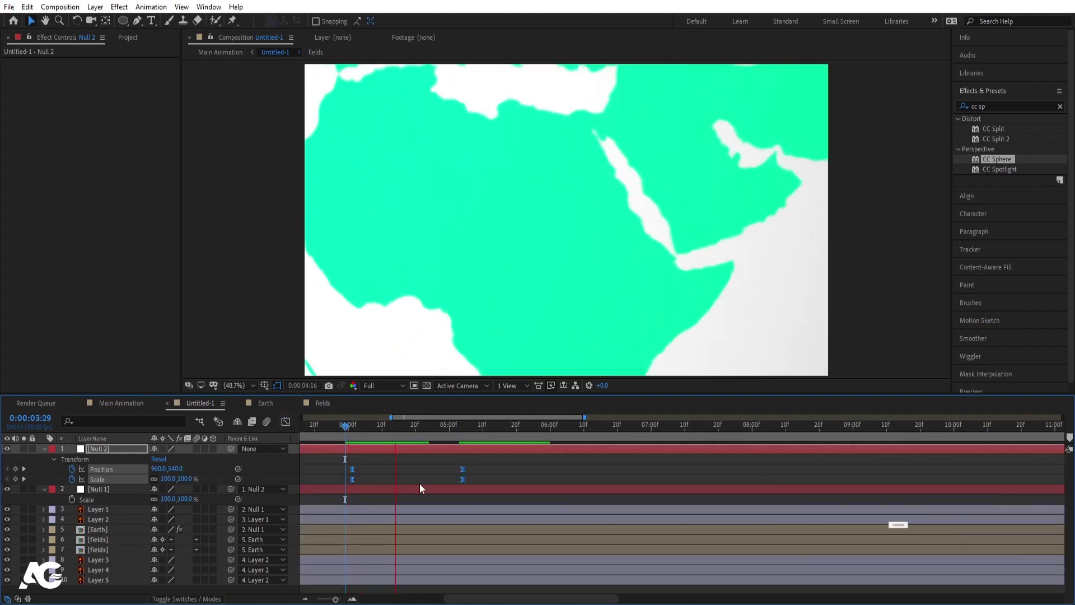
key("space")
- Move Null 2's first Position and Scale keyframes earlier to about 0:00:03:07 and preview the longer zoom
key("semicolon")
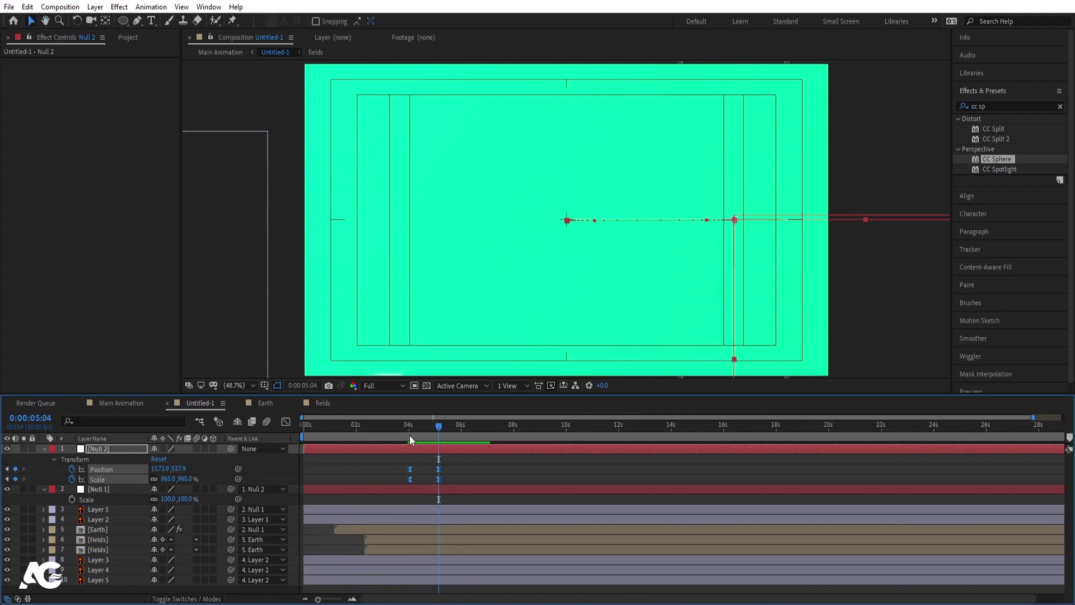
left_click(386, 435)
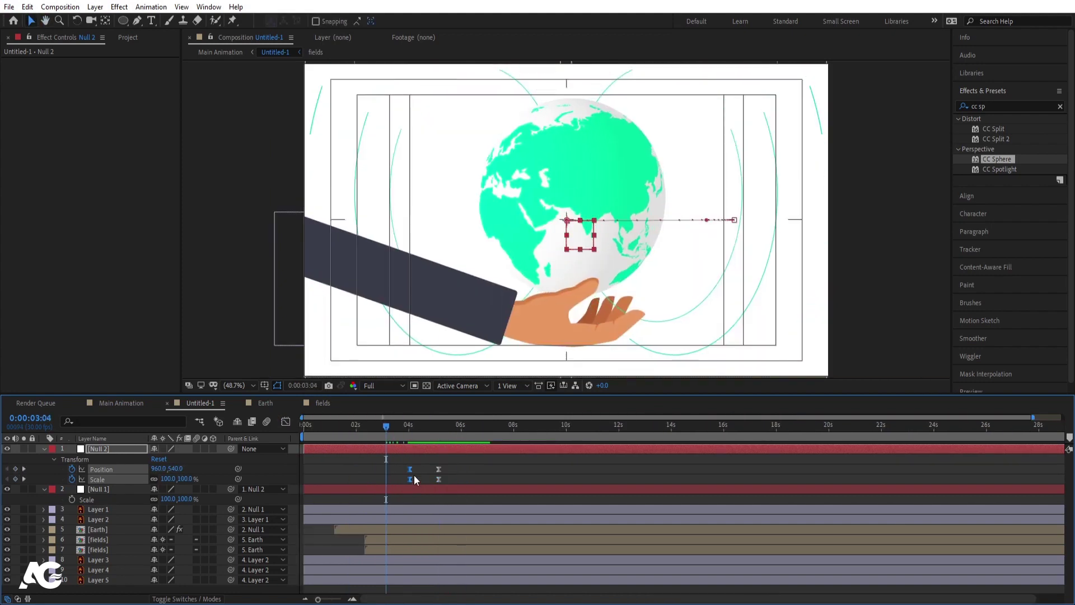
left_click_drag(409, 469, 451, 482)
key("space")
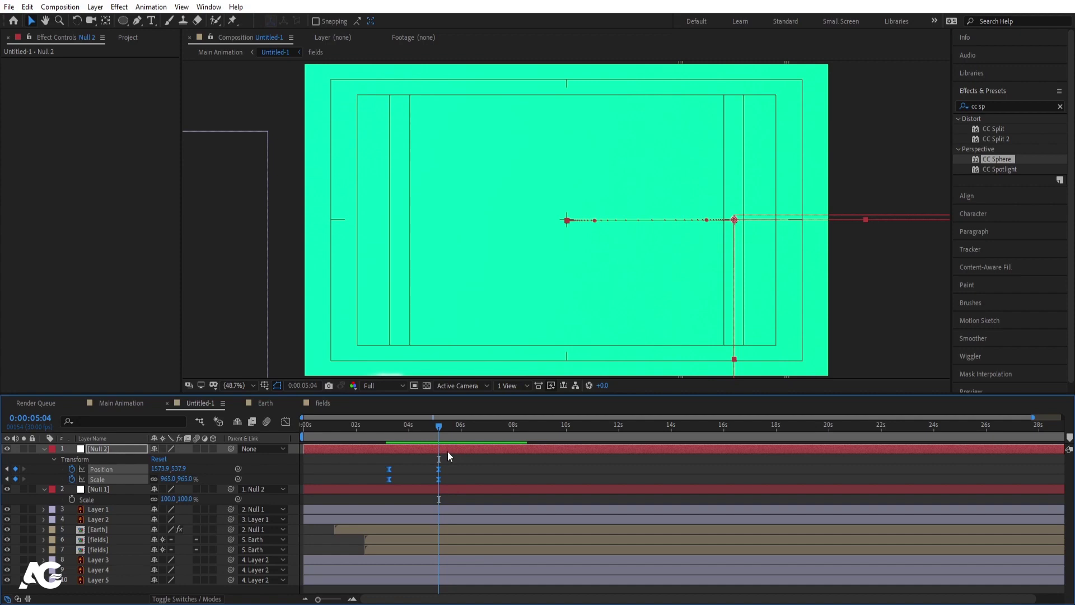
- Reshape Null 2's Position and Scale speed curves to build gradually and peak just before the last keyframes, and preview from 0:00:03:04
left_click(286, 422)
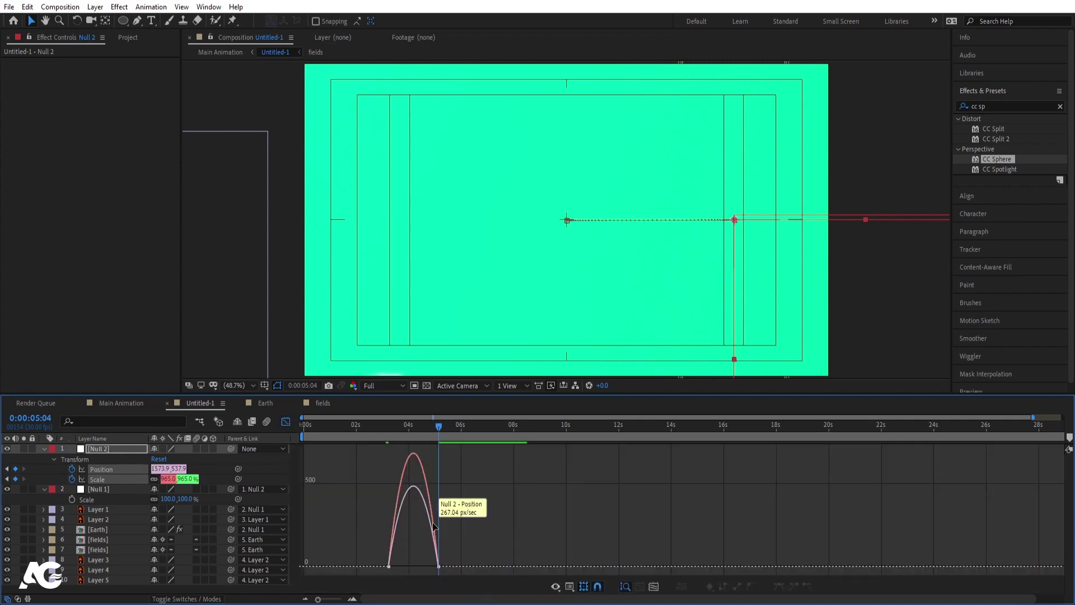
left_click_drag(308, 523, 430, 562)
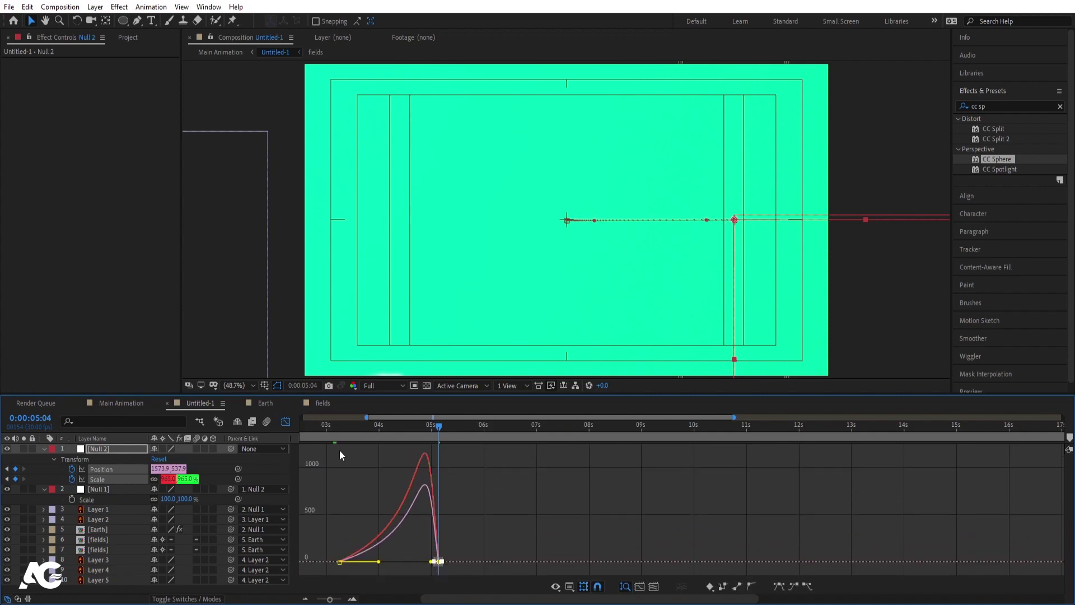
left_click(334, 432)
key("space")
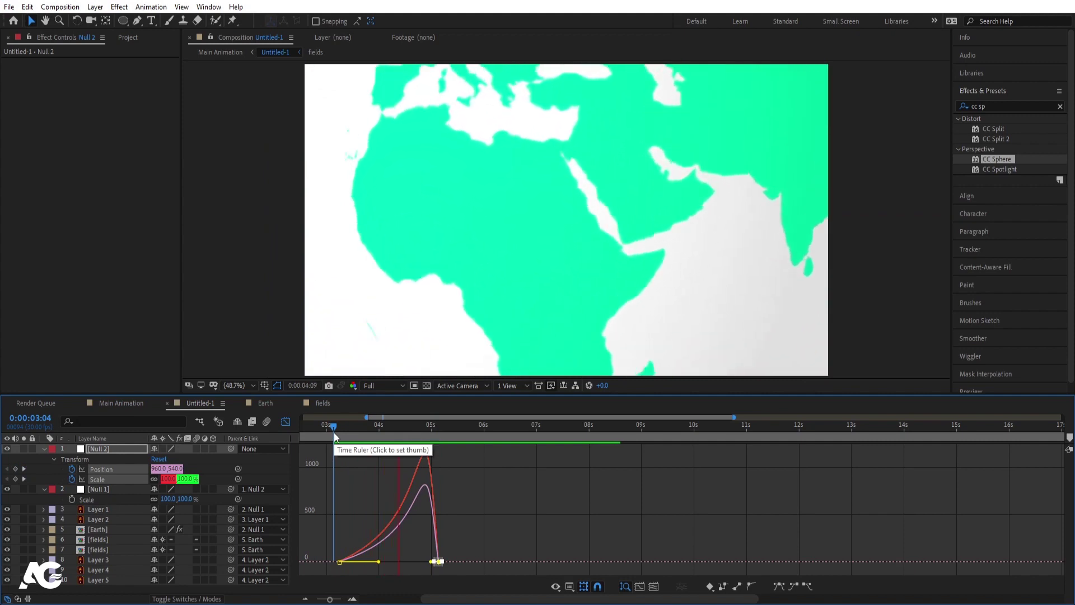
key("space")
key("shift+F3")
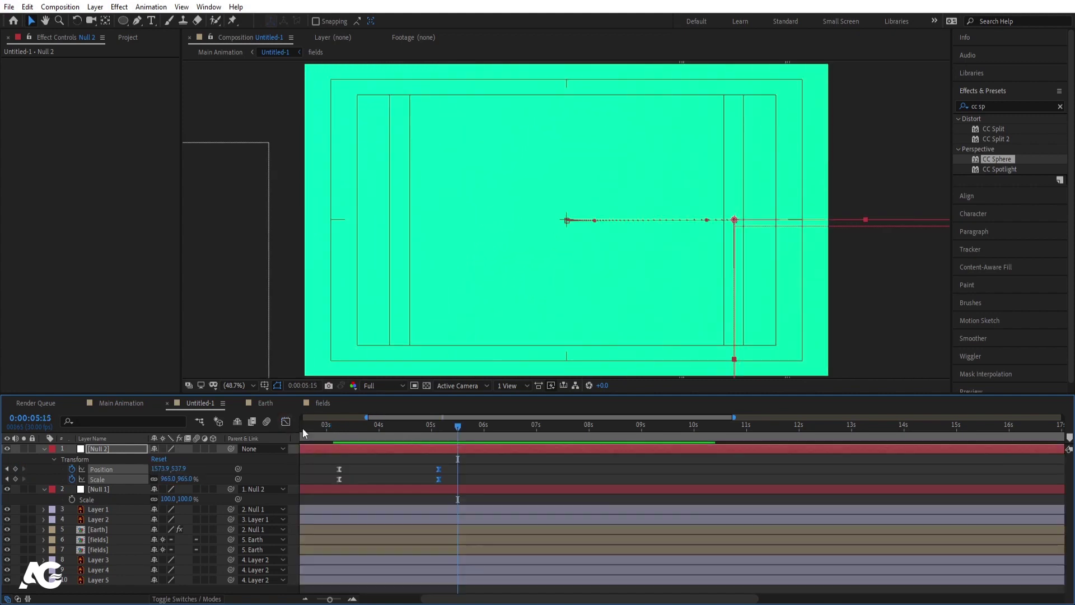
- Preview the whole animation from 0:00:00:00 to check the timing of the zoom
key("minus")
left_click_drag(381, 431, 292, 431)
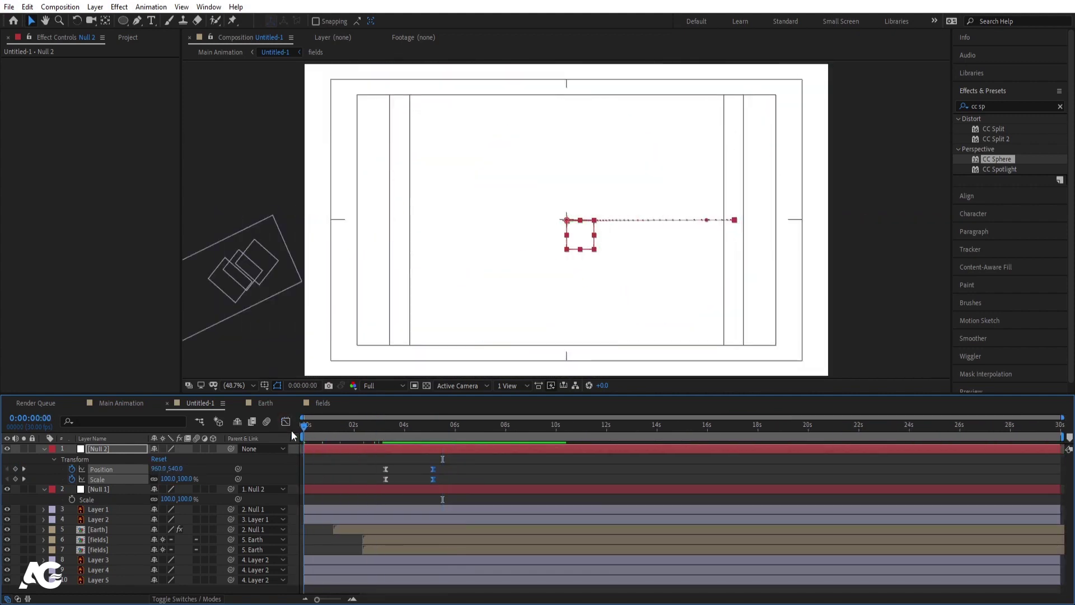
key("space")
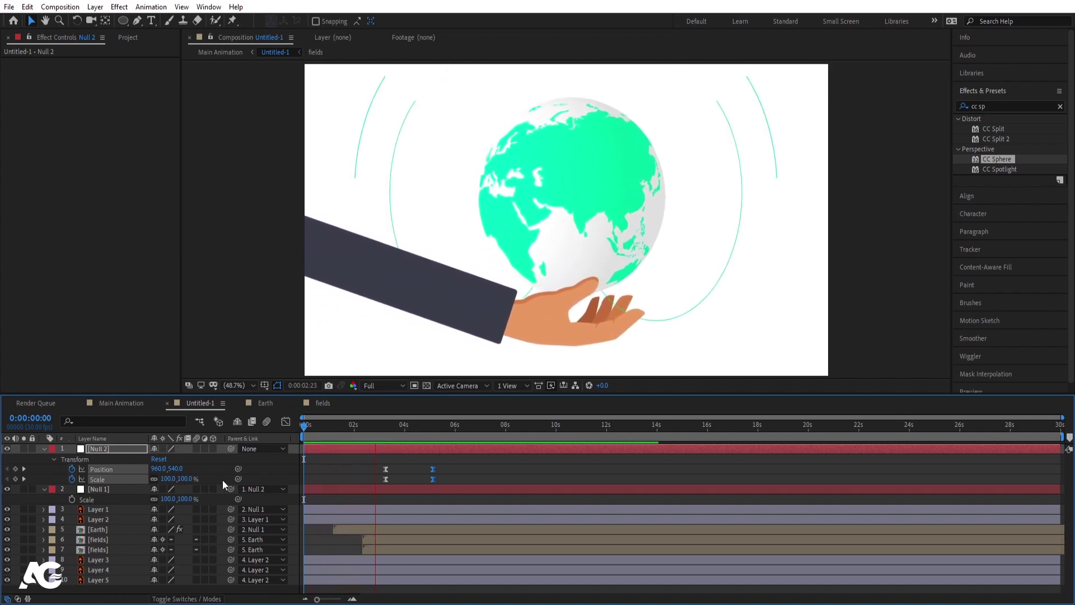
key("space")
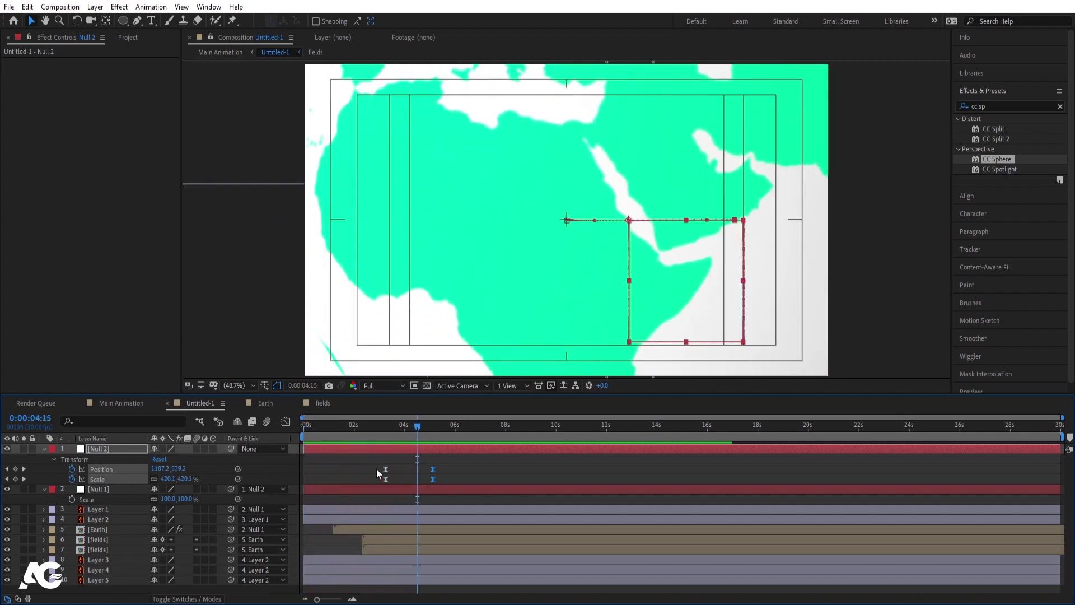
- Shift the Null 2 layer slightly later so its first keyframes fall at 0:00:03:18, and preview the zoom
left_click_drag(380, 451, 388, 446)
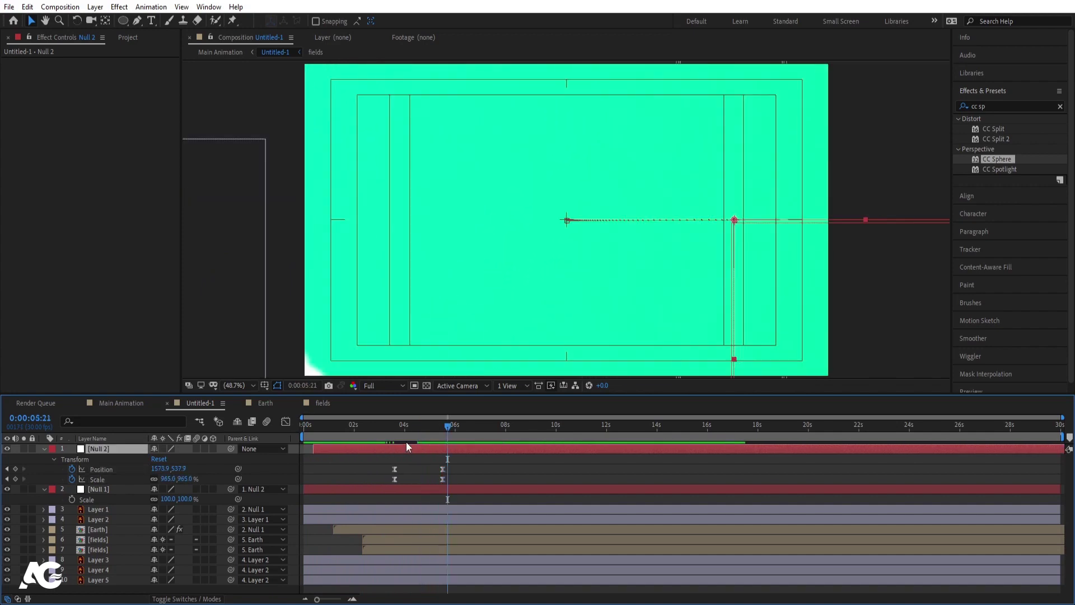
left_click(382, 433)
key("space")
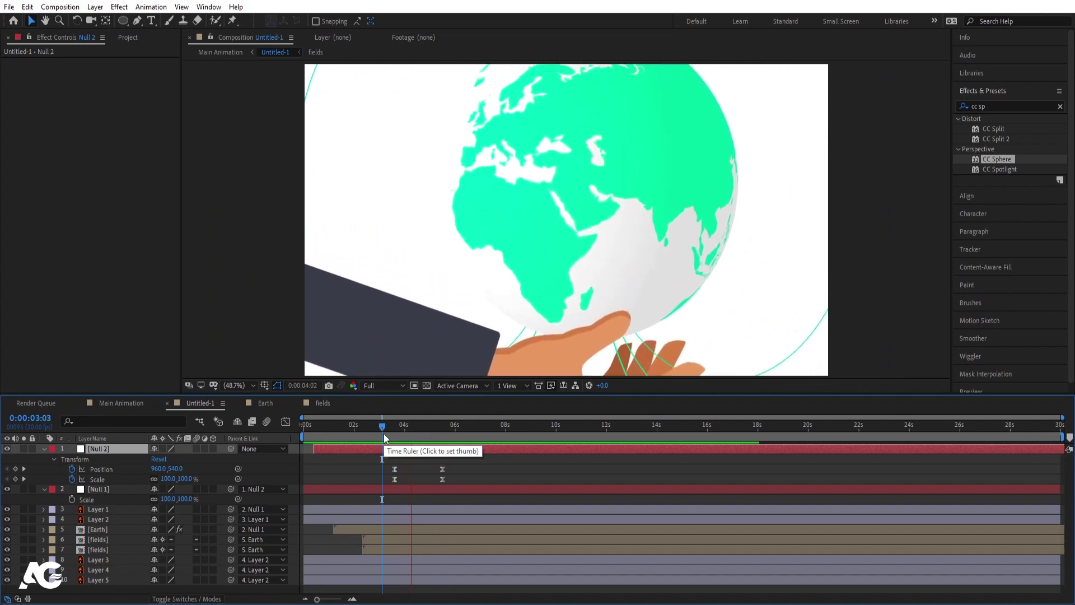
left_click(417, 436)
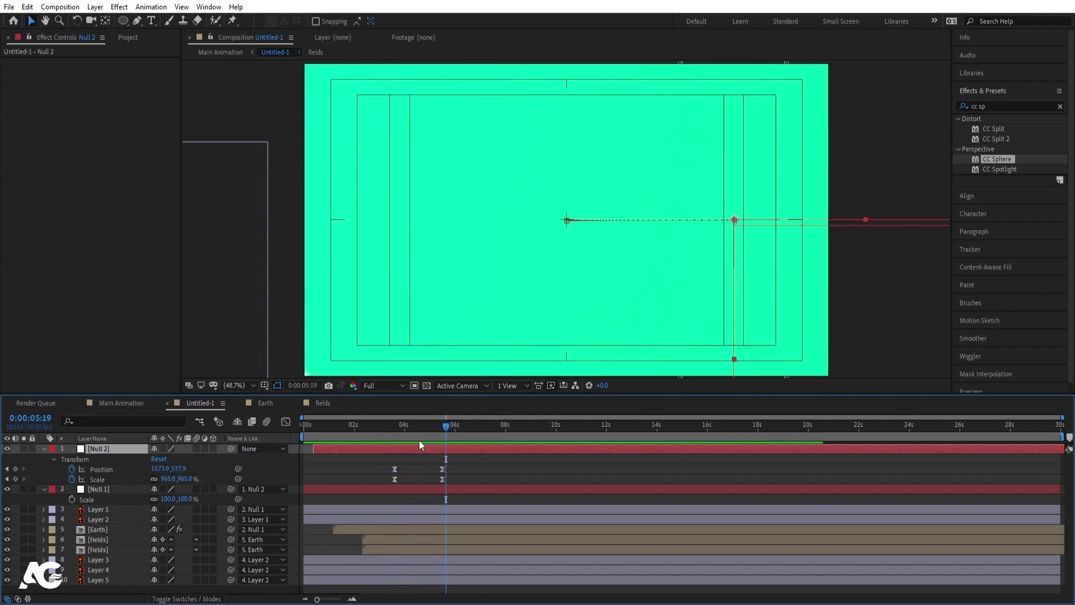
left_click_drag(411, 435, 408, 435)
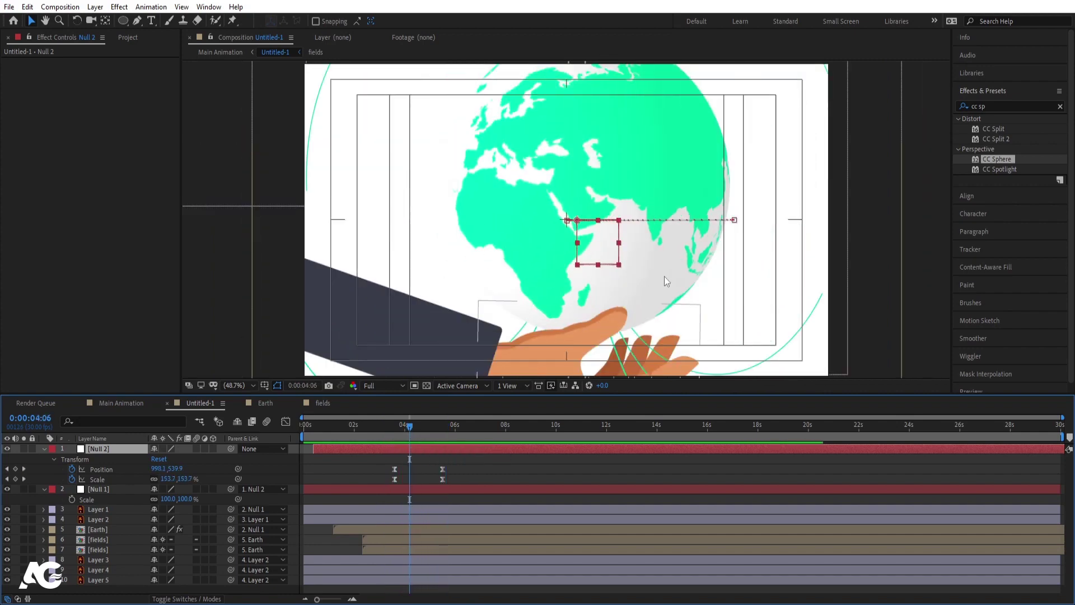
key("space")
key("space")
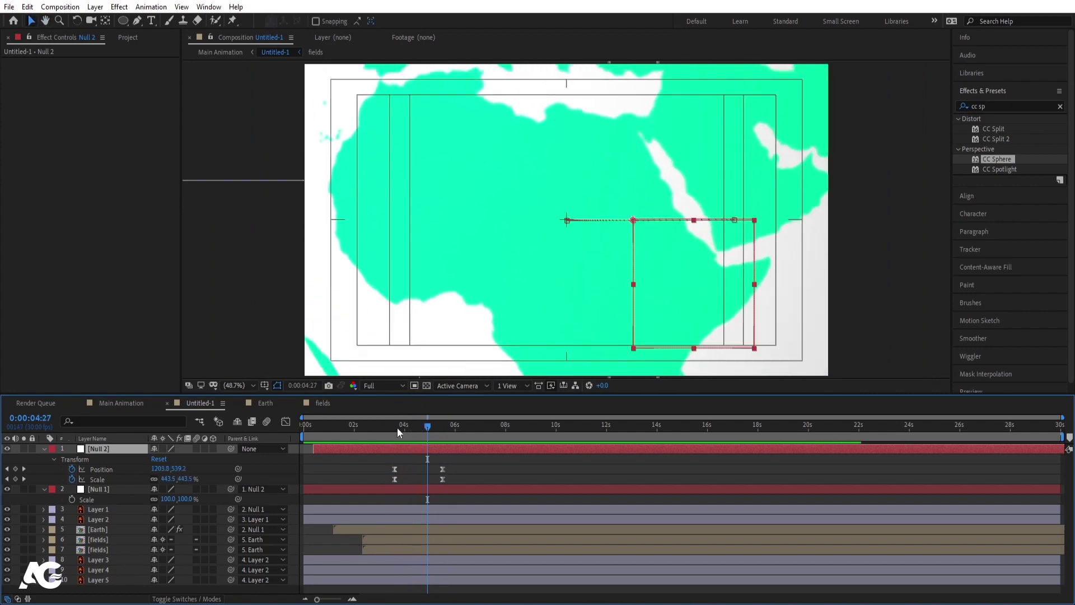
- In the Earth composition, set a Fill Color keyframe on Layer 6 at 0:00:02:13, matching 0:00:03:18 in Untitled-1
left_click(397, 428)
left_click(395, 428)
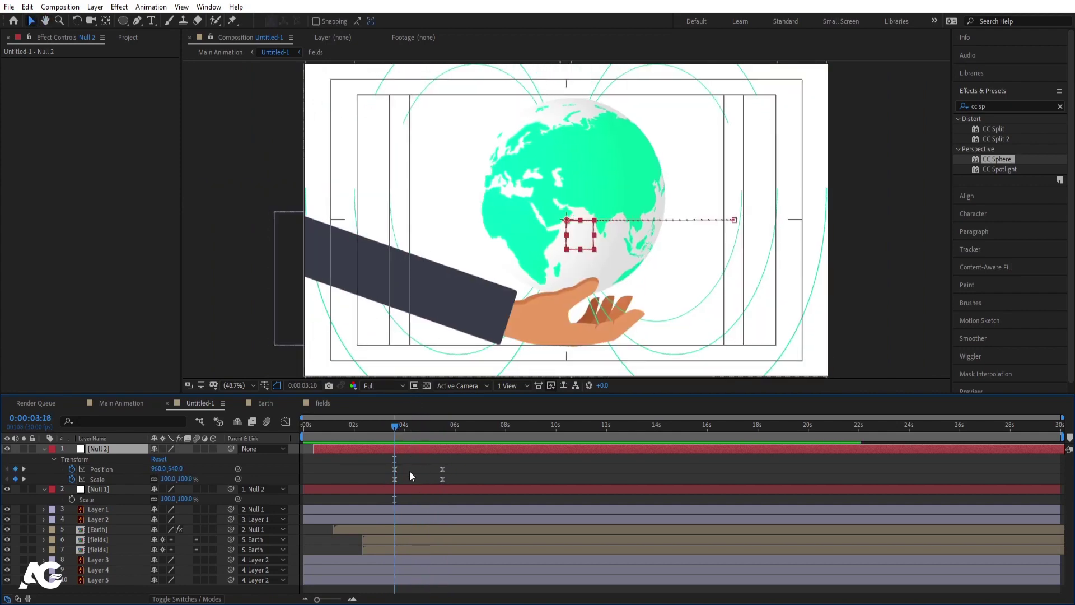
key("space")
key("space")
double_click(87, 529)
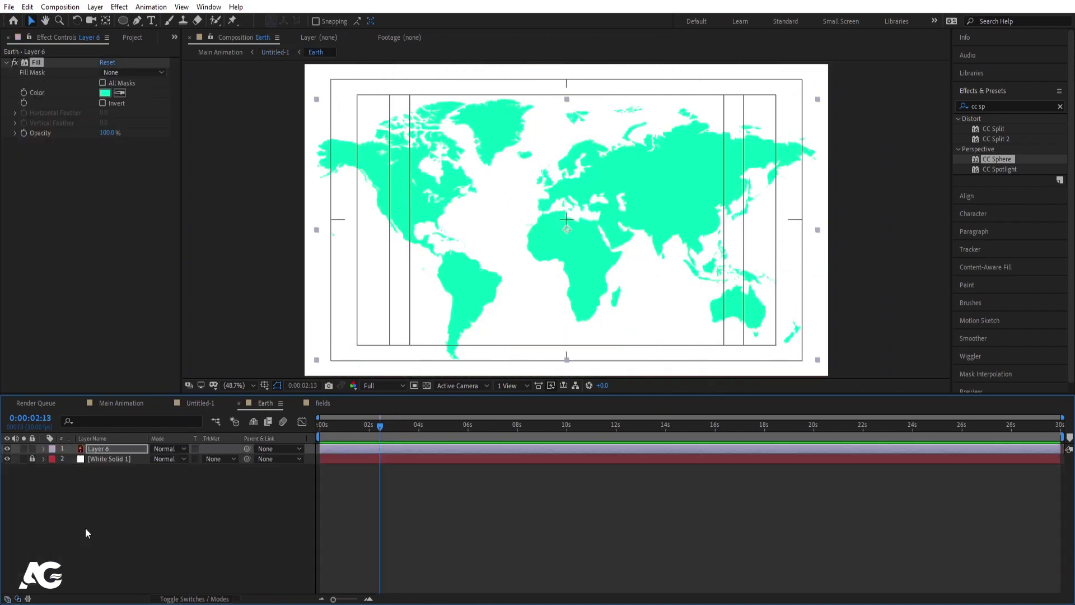
left_click(102, 499)
left_click(97, 451)
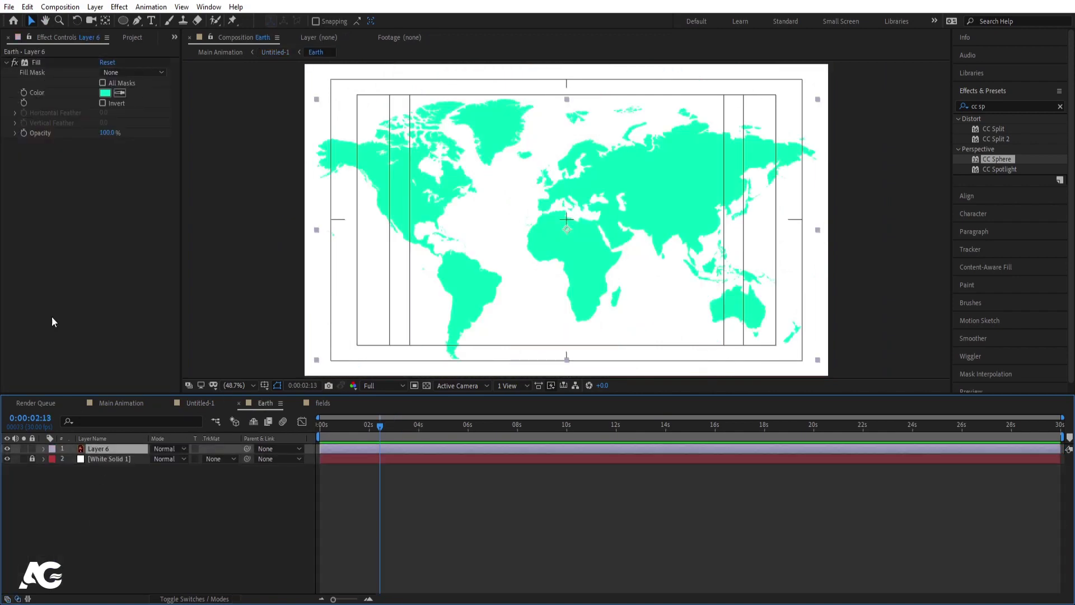
left_click(23, 93)
left_click(218, 403)
- At 0:00:04:10 in the Earth composition, change Layer 6's Fill Color to pale mint E3FFF7 and ease both color keyframes
key("space")
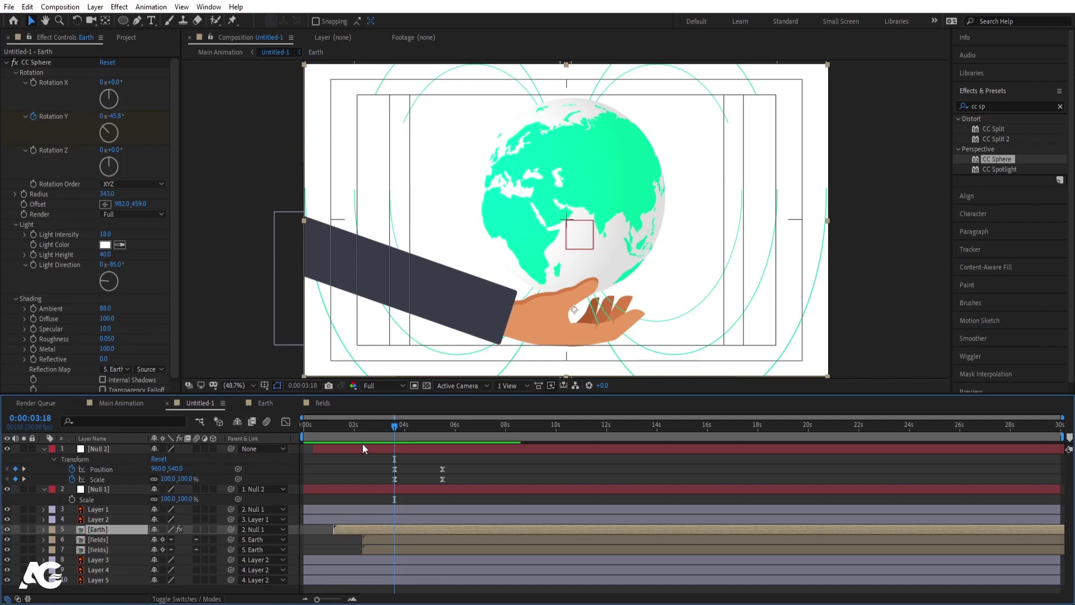
double_click(432, 531)
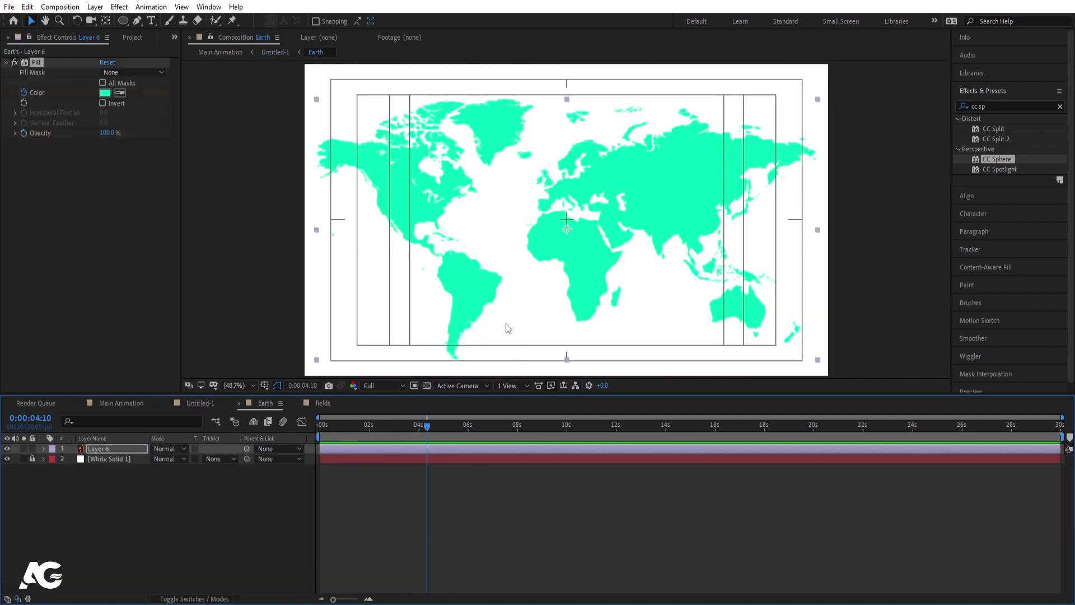
key("u")
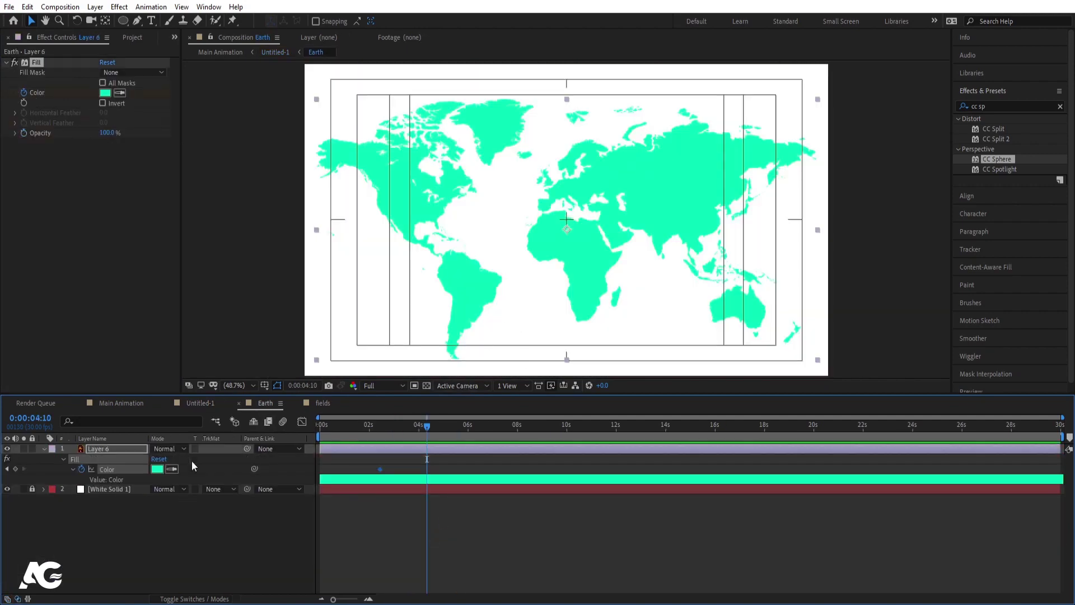
left_click(157, 469)
mouse_move(461, 244)
left_mouse_down()
mouse_move(461, 215)
mouse_move(425, 179)
left_mouse_up()
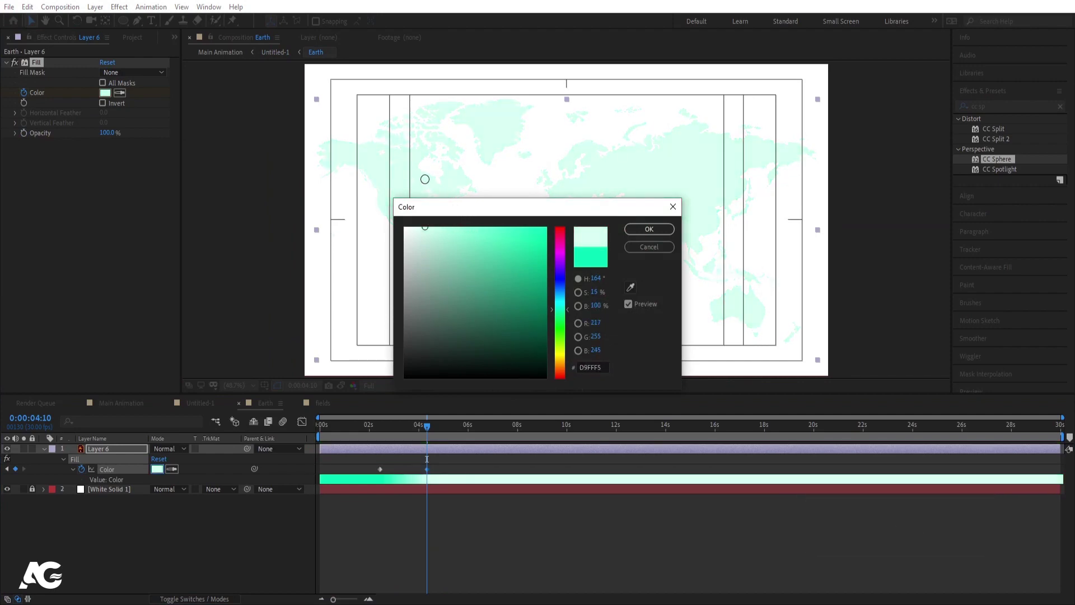
left_click(648, 229)
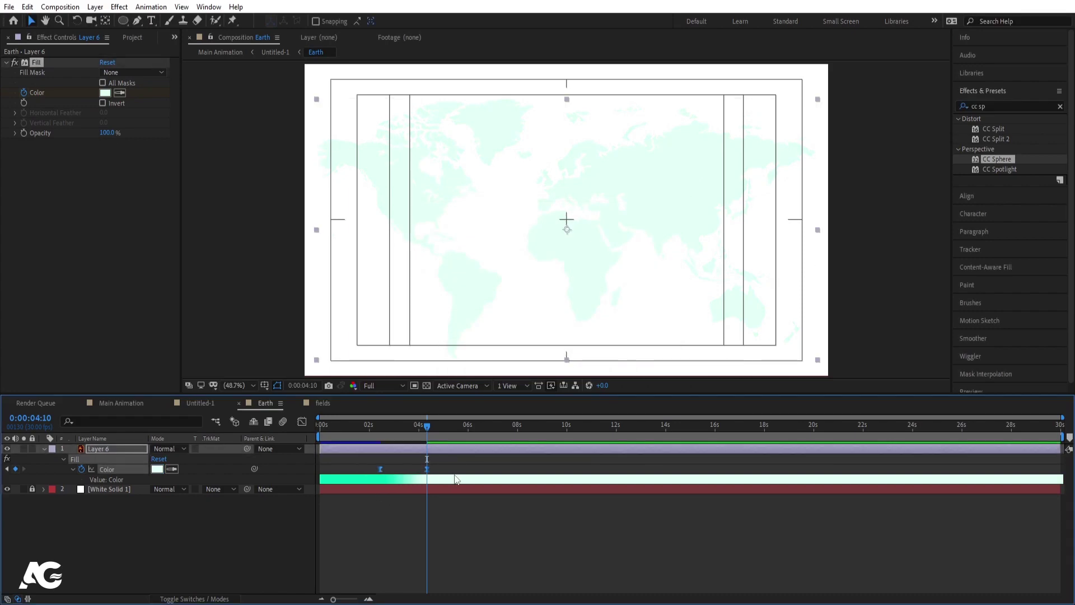
- Copy the hex code E3FFF7 from Layer 6's Fill Color, leaving the color as it is
left_click(403, 557)
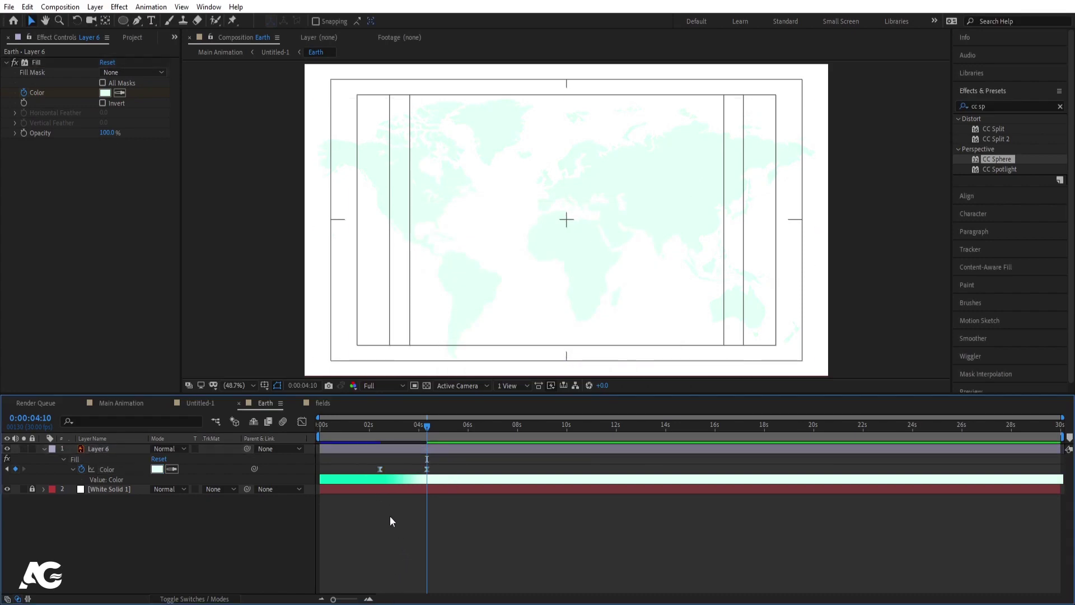
left_click(157, 469)
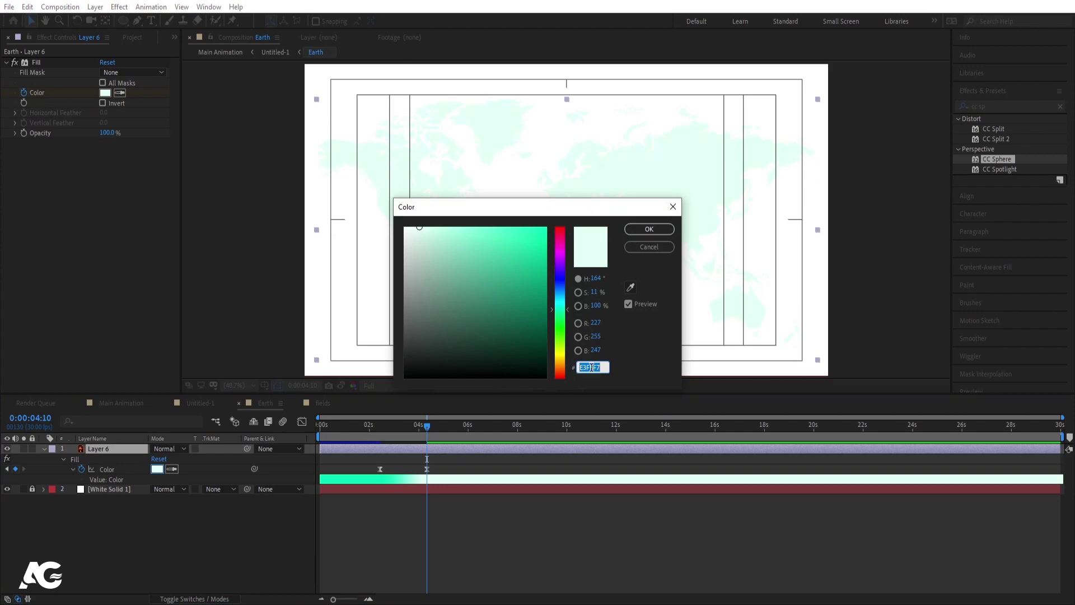
left_click(648, 247)
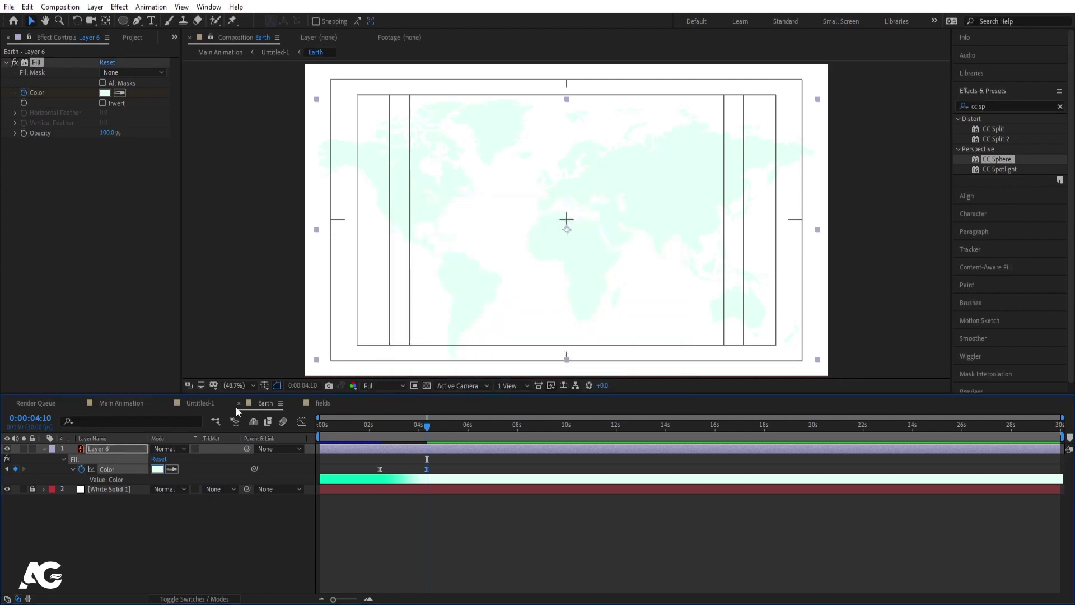
- Preview Untitled-1 from the start to check the Earth's color change during the zoom, and clear the layer selection
left_click(226, 403)
key("Home")
key("space")
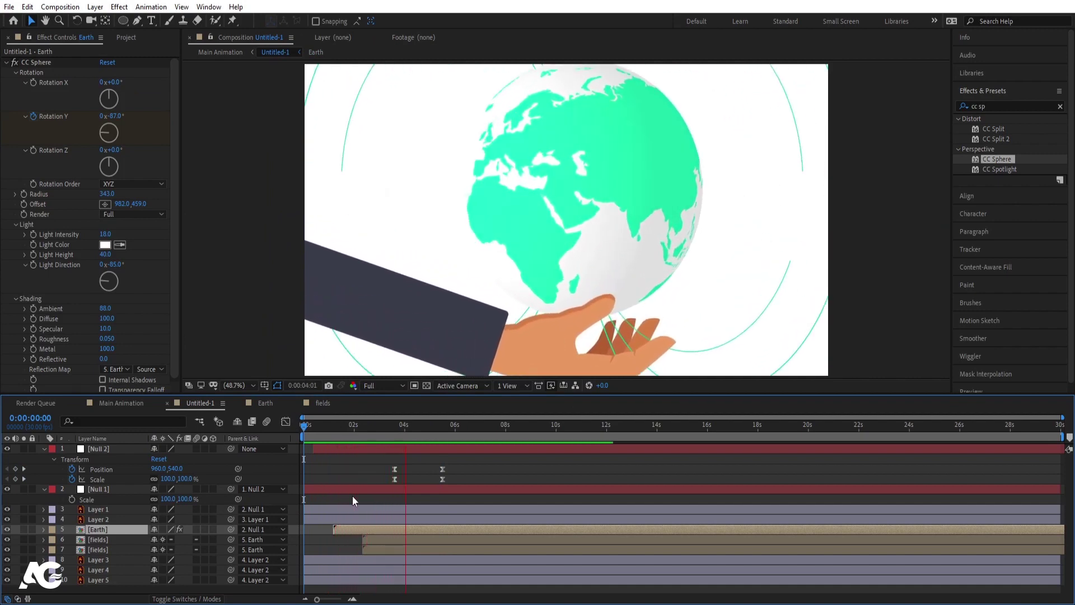
key("space")
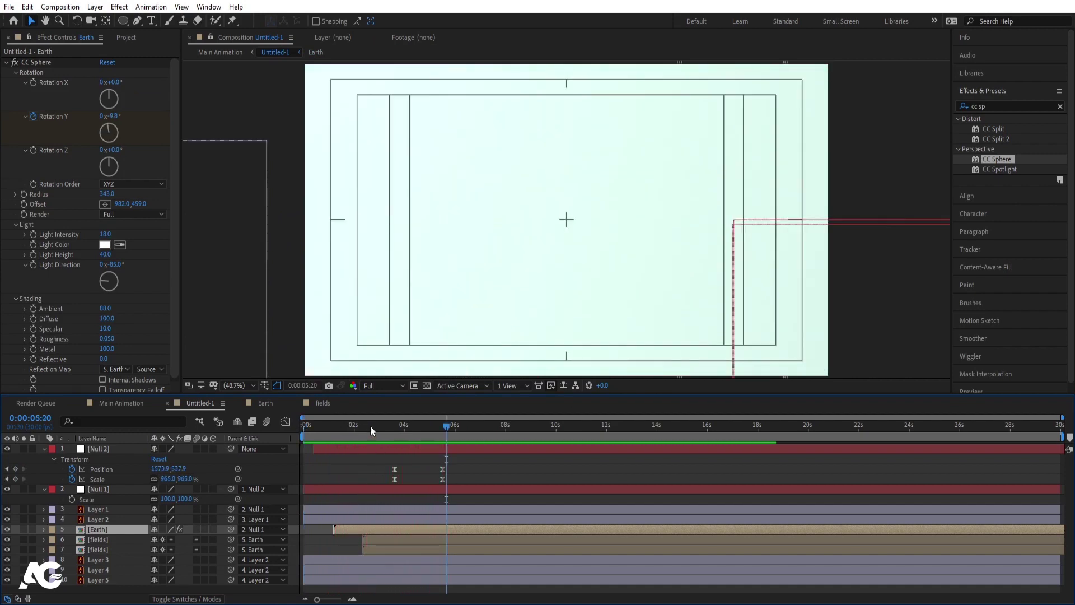
left_click(103, 595)
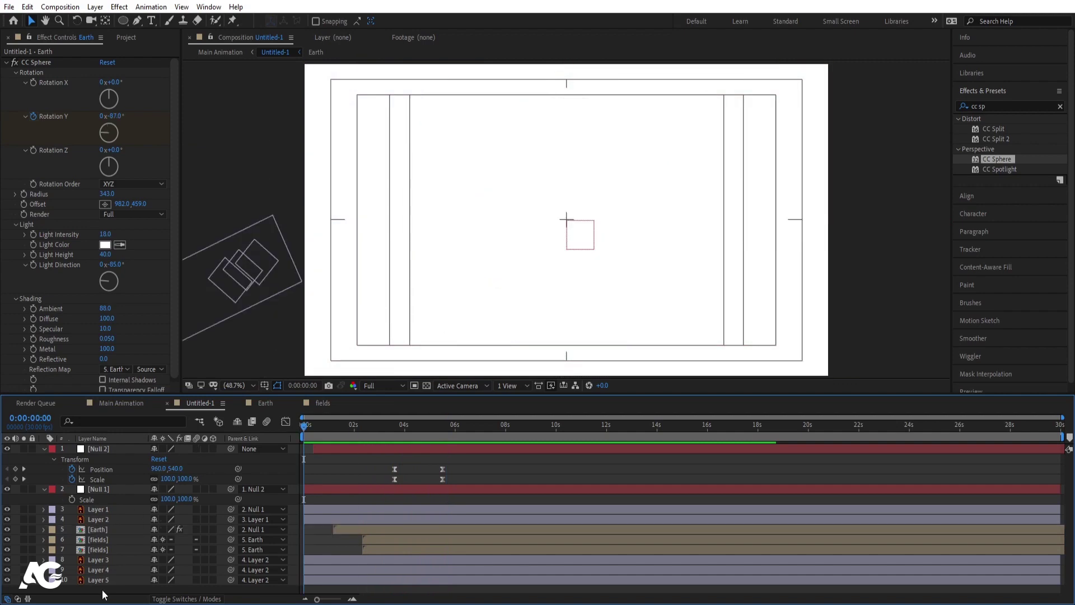
- Add a full-frame solid in pale mint E3FFF7 to Untitled-1 and place it beneath all other layers as the background
key("ctrl+y")
left_click(532, 373)
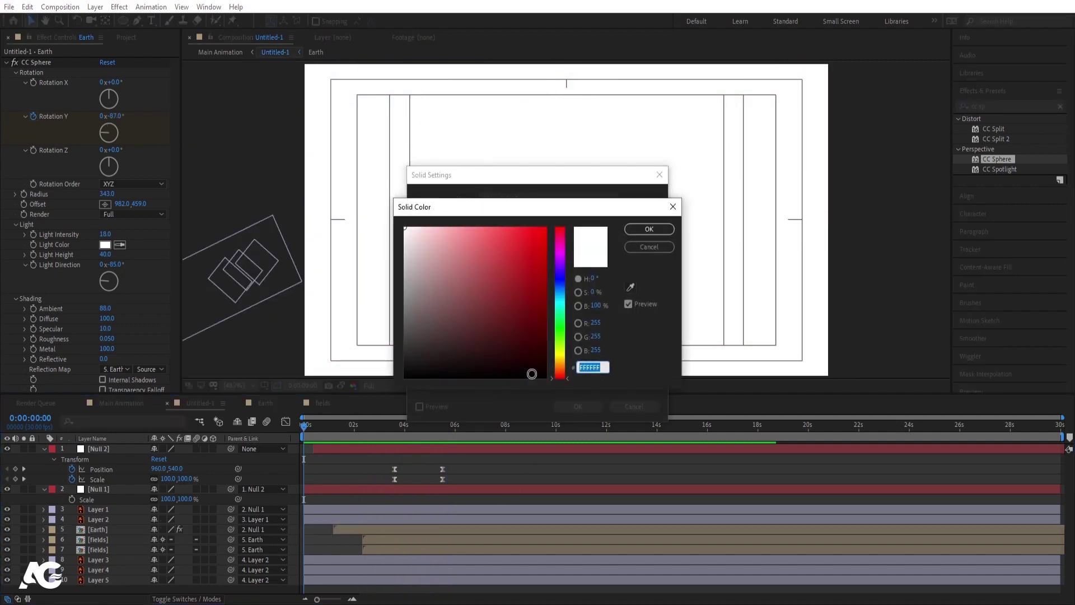
type("E3FFF7")
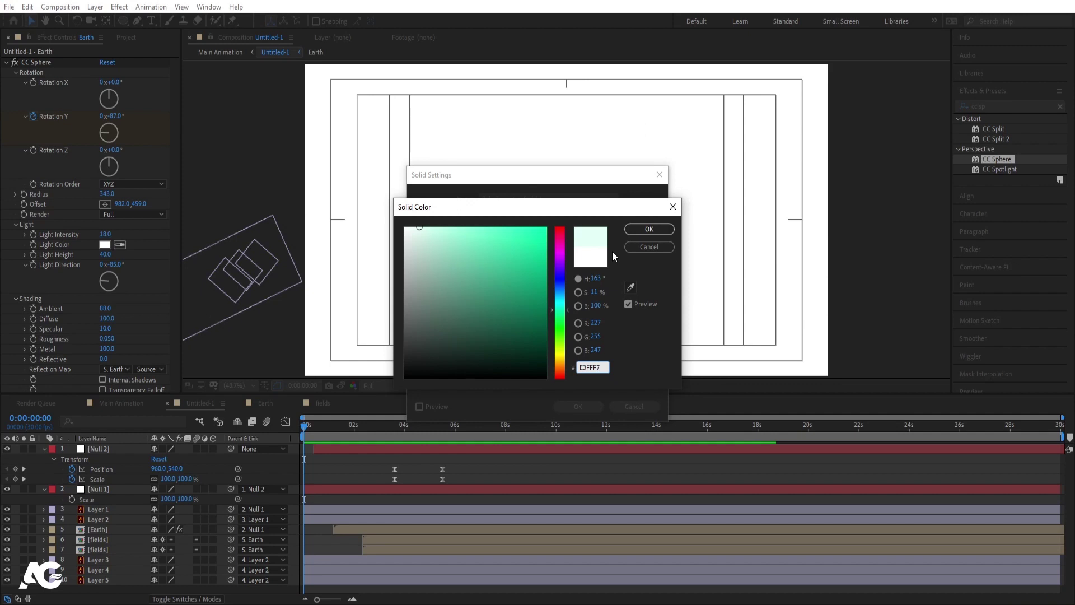
left_click(634, 230)
left_click(580, 403)
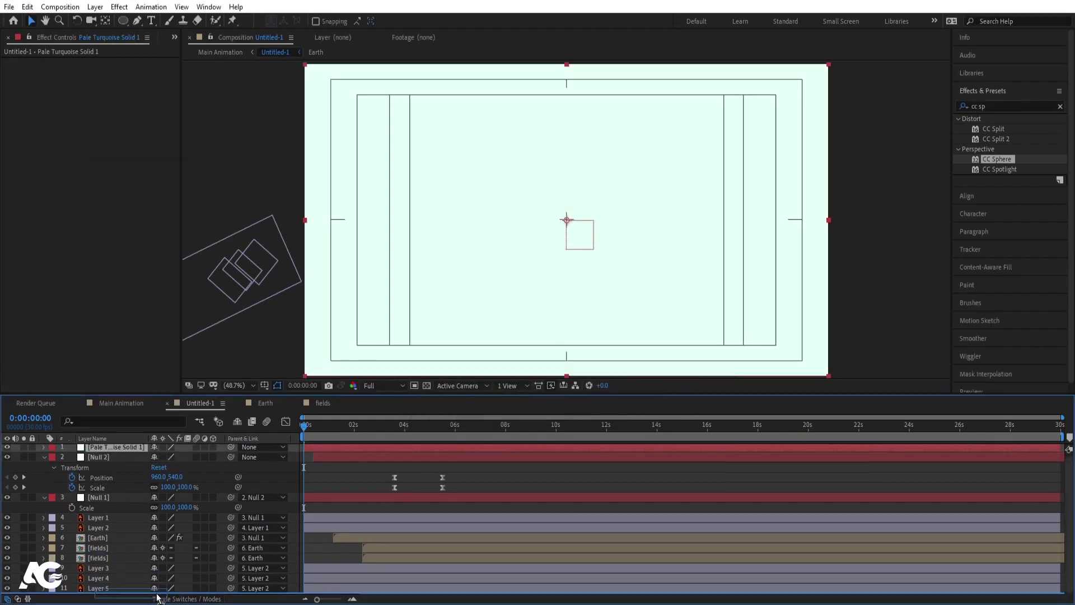
left_click_drag(157, 598, 157, 597)
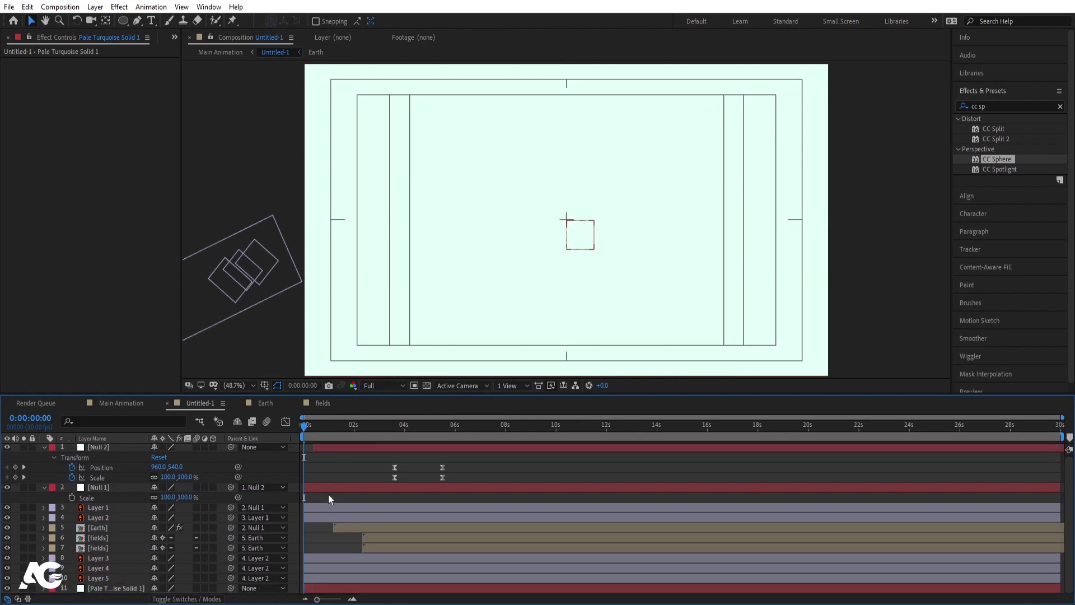
- Collapse the expanded layer properties, end the work area at 0:00:05:20, and preview the animation over the mint background
key("ctrl+grave")
key("space")
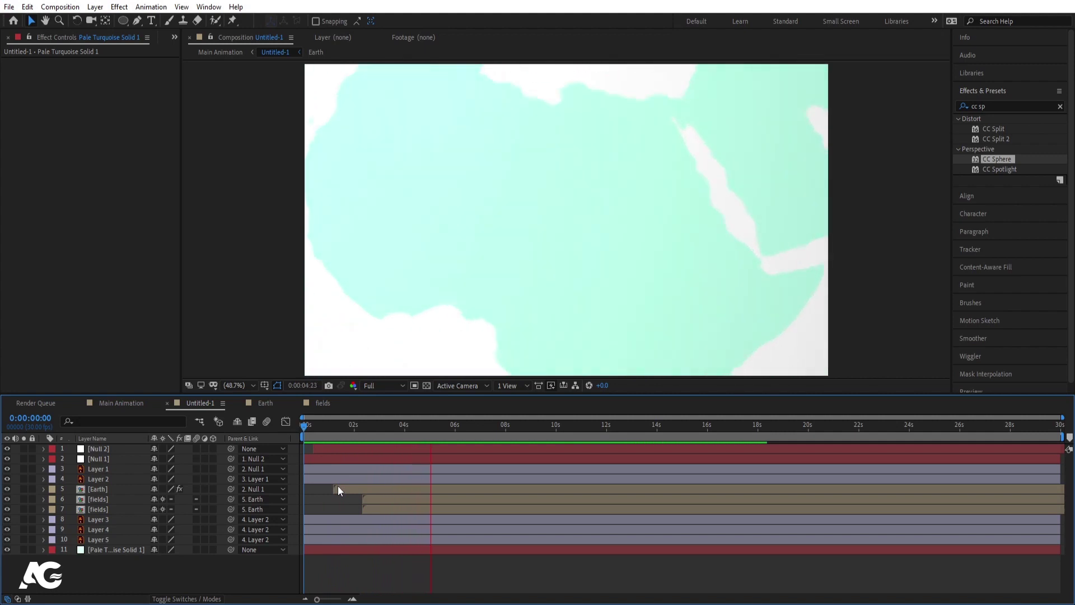
key("n")
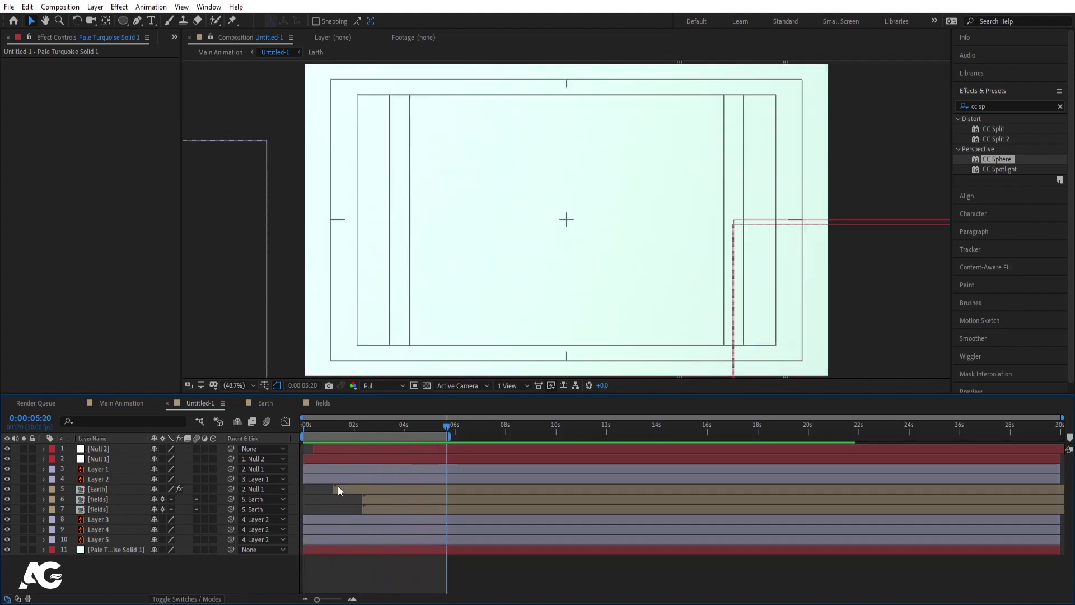
key("space")
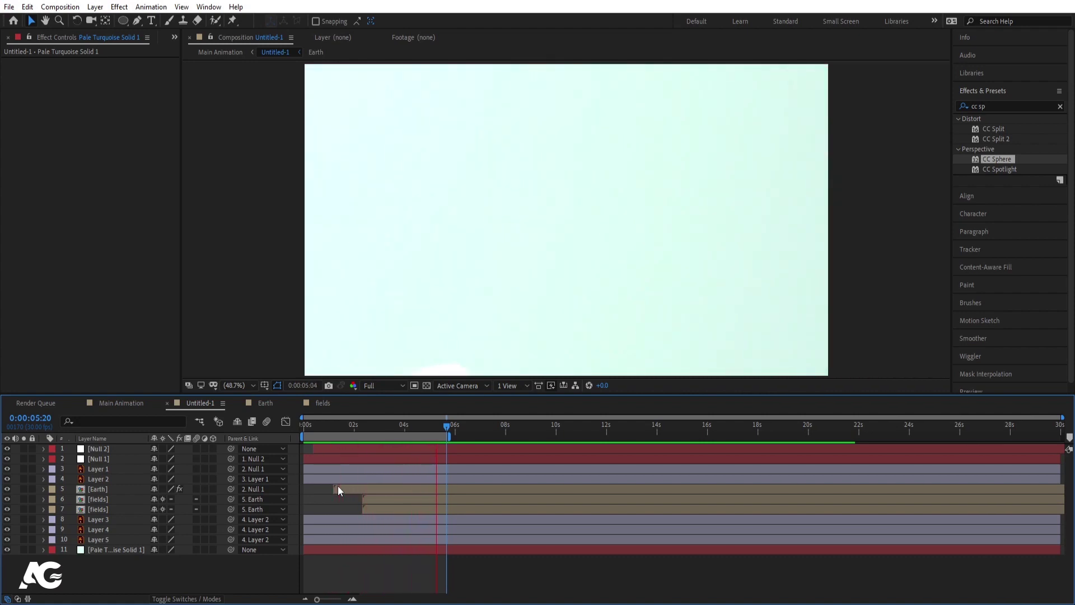
key("space")
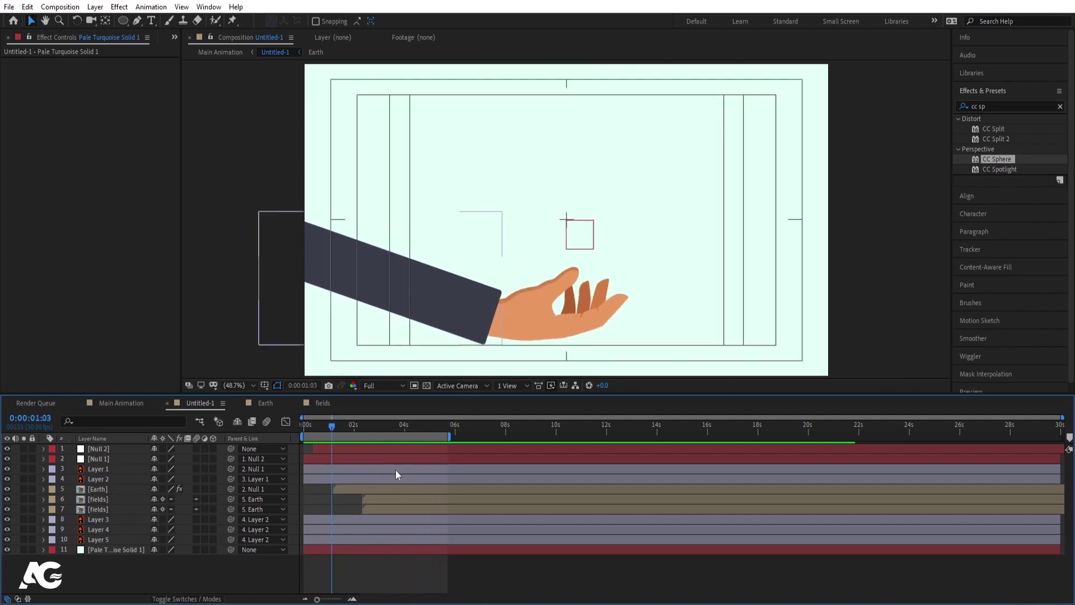
- Reveal the keyframed properties, end the work area at 0:00:05:18, and inspect the frame at the last zoom keyframe, 0:00:05:15
key("u")
left_click(442, 428)
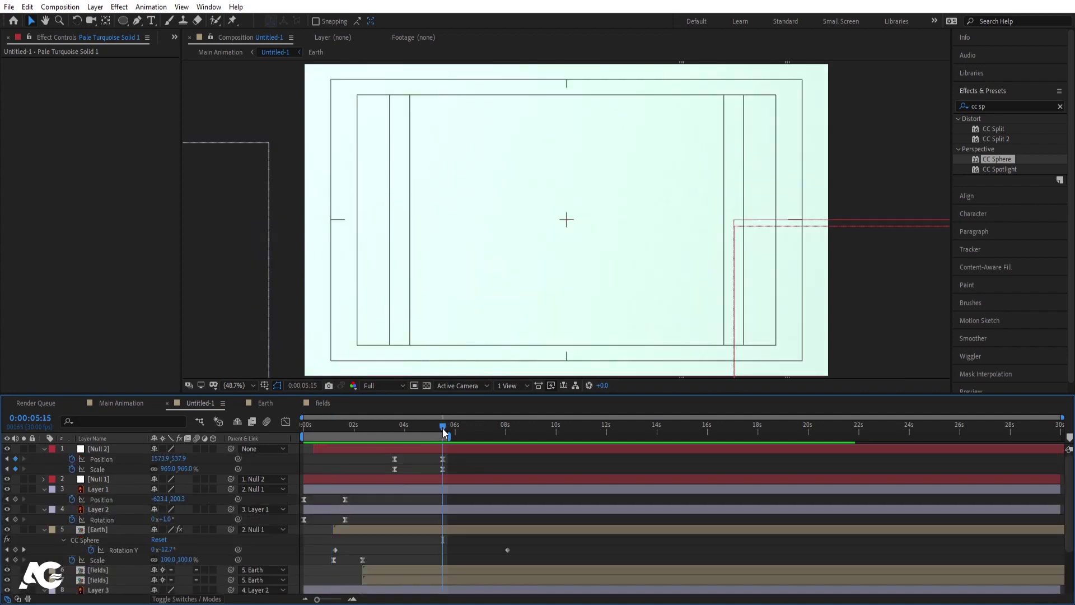
left_click_drag(363, 432, 417, 432)
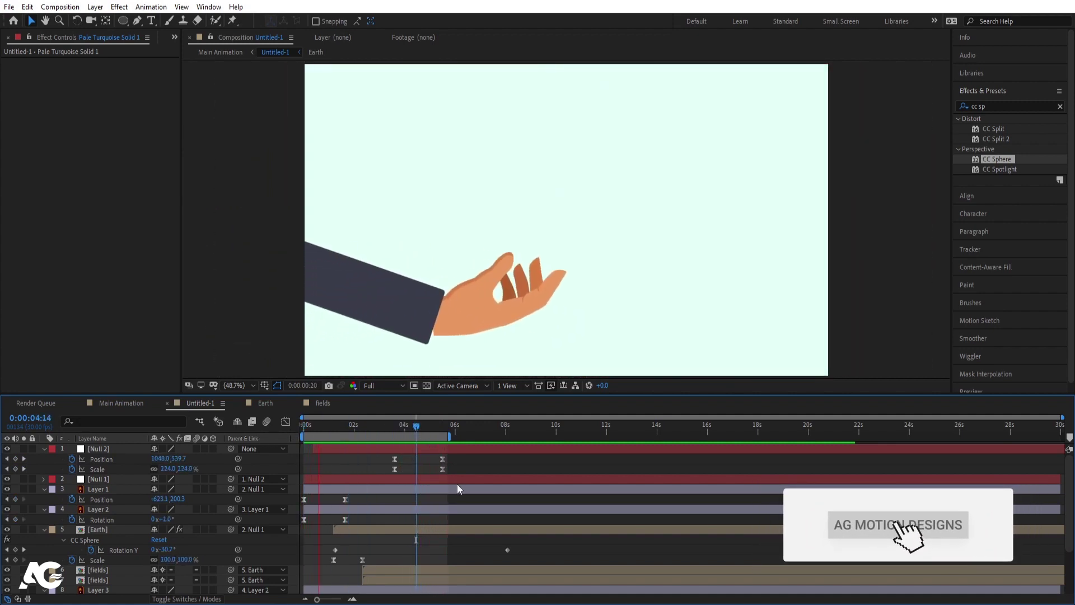
left_click(446, 430)
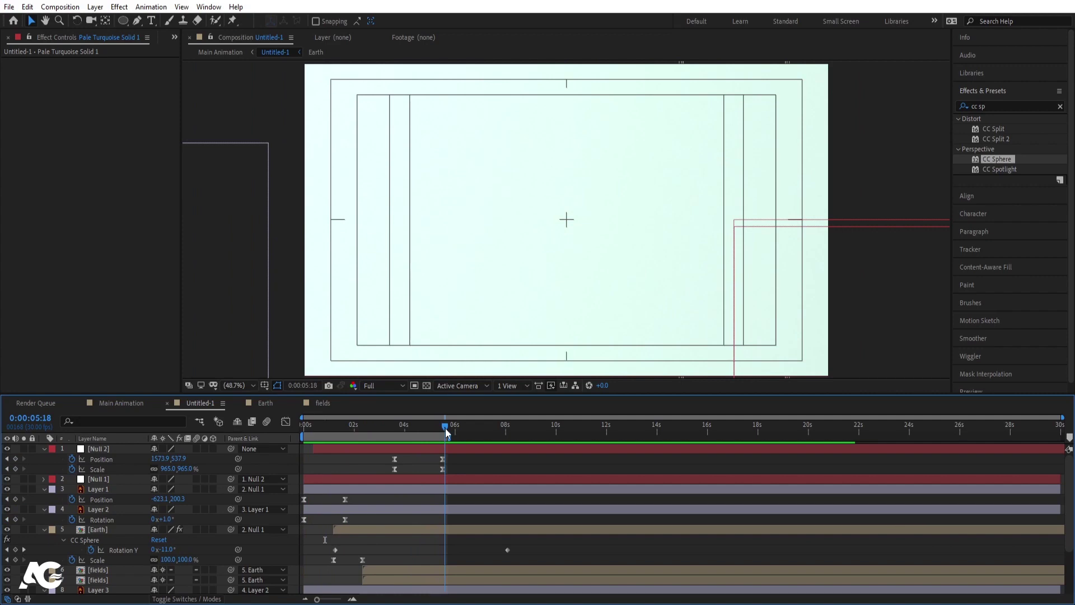
key("j")
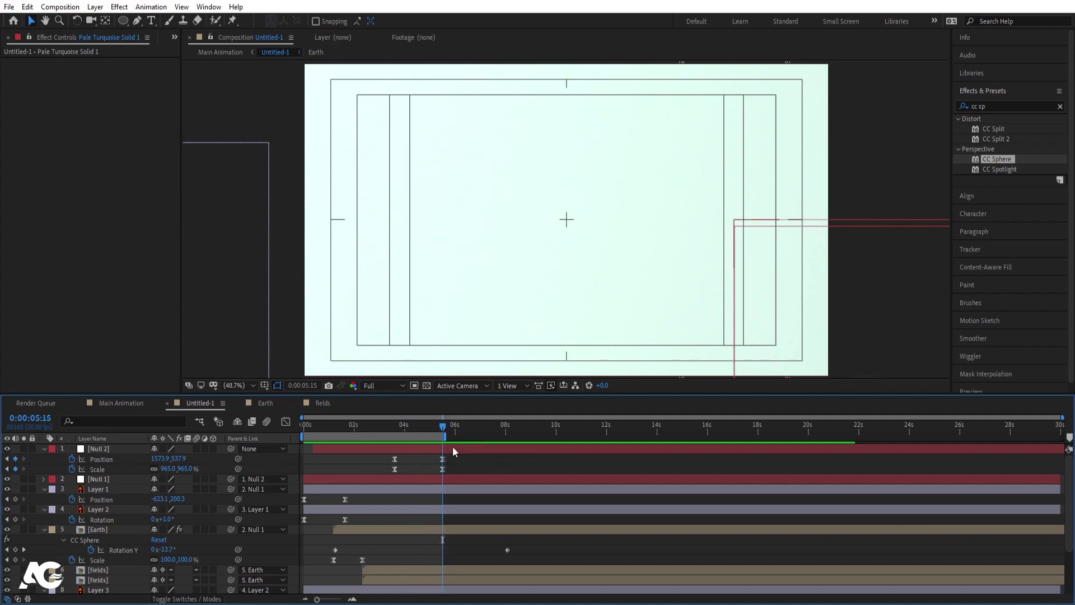
key("=")
key("=")
key("=")
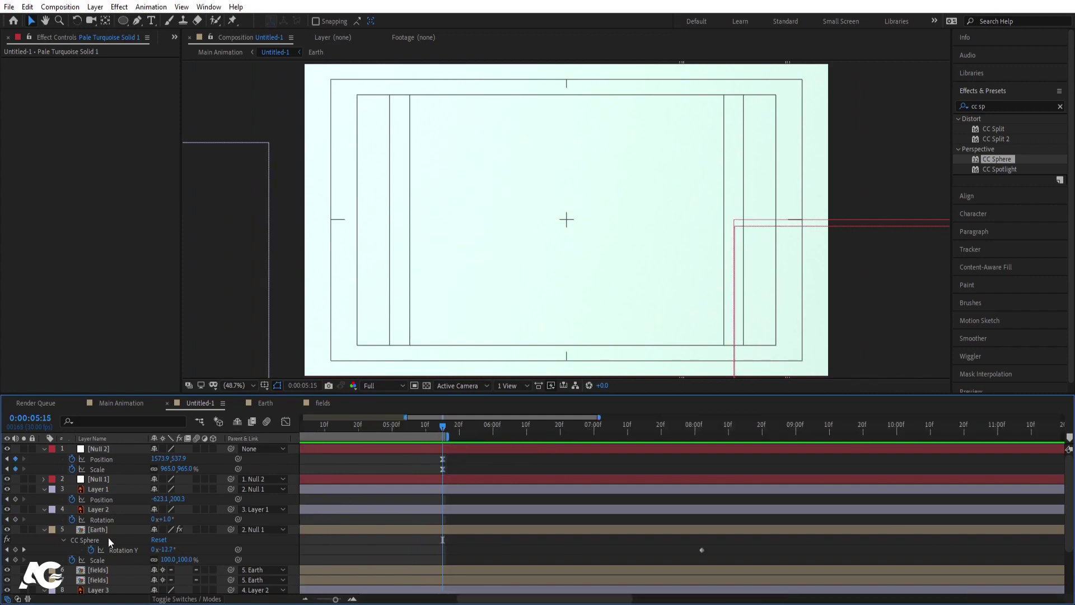
- Select the Earth layer and, at 0:00:02:08, set its CC Sphere Light Intensity to 0 and Ambient to 100
left_click(103, 530)
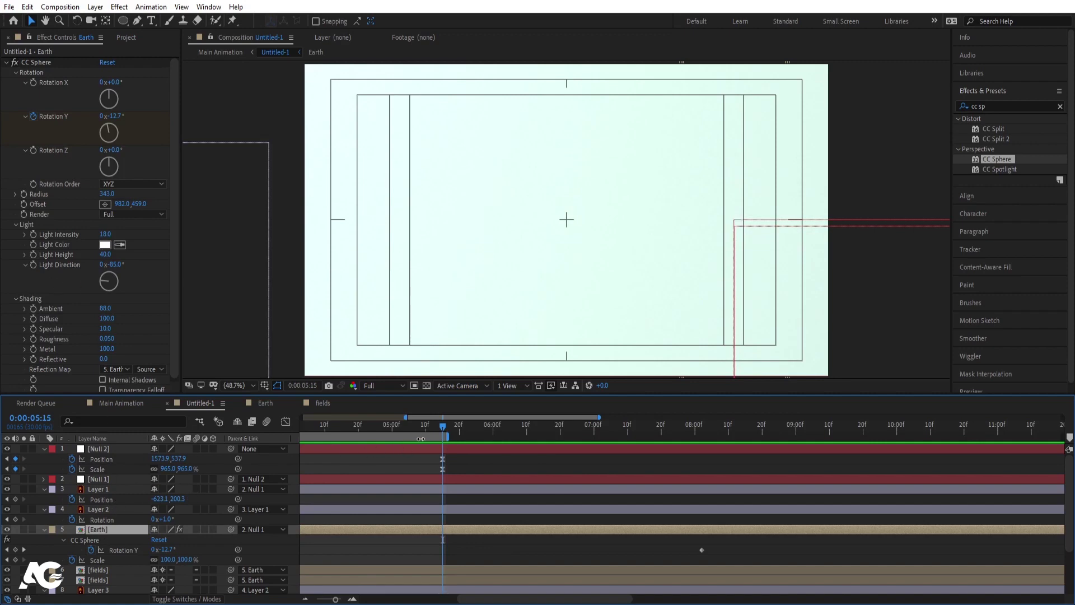
mouse_move(403, 431)
left_mouse_down()
mouse_move(298, 434)
mouse_move(416, 443)
left_mouse_up()
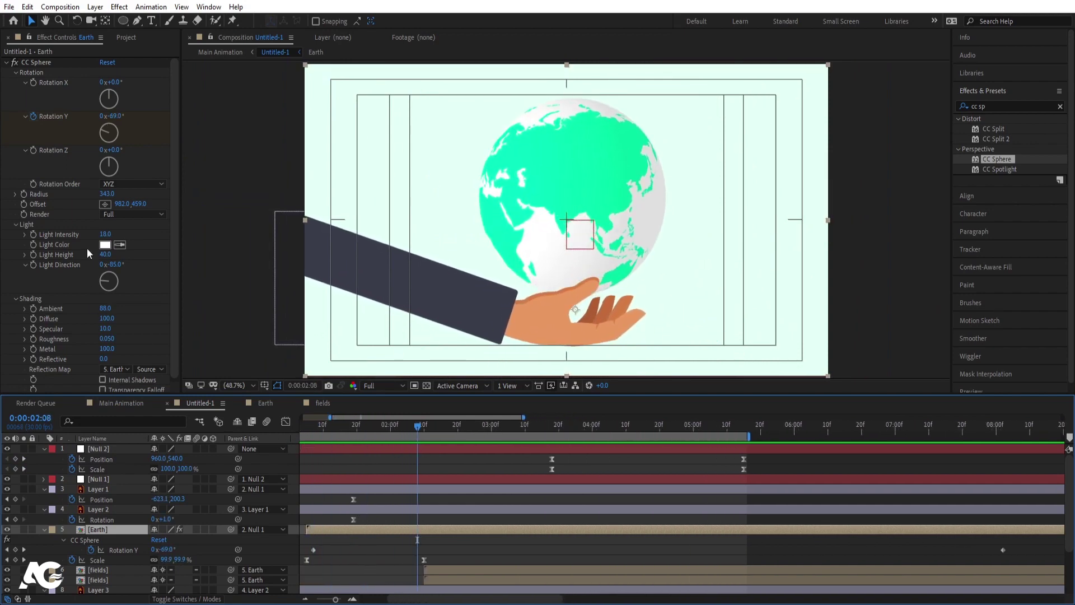
left_click_drag(101, 234, 61, 236)
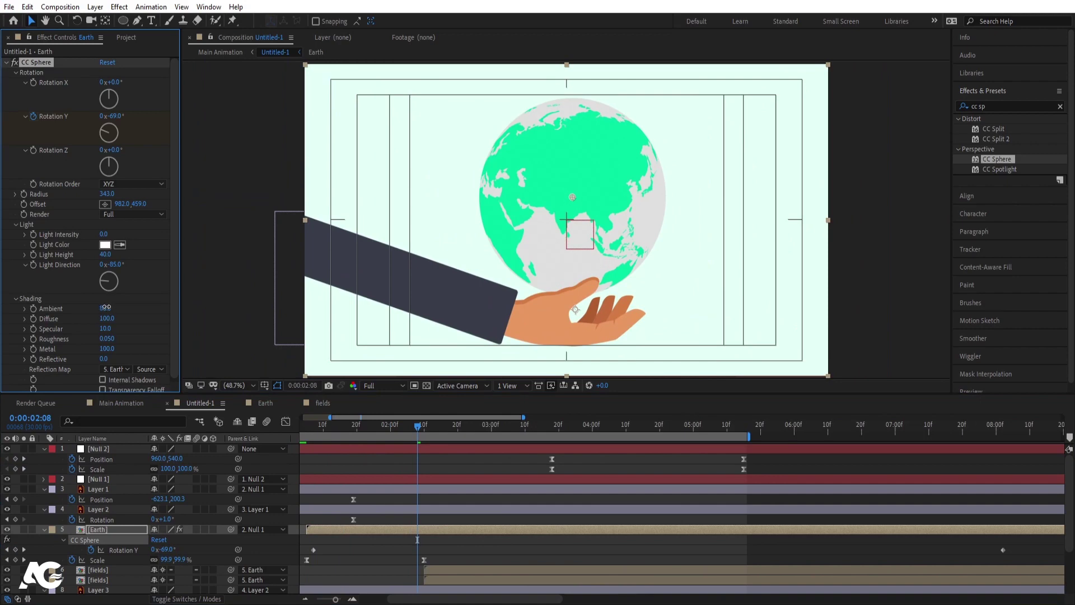
left_click_drag(106, 306, 113, 307)
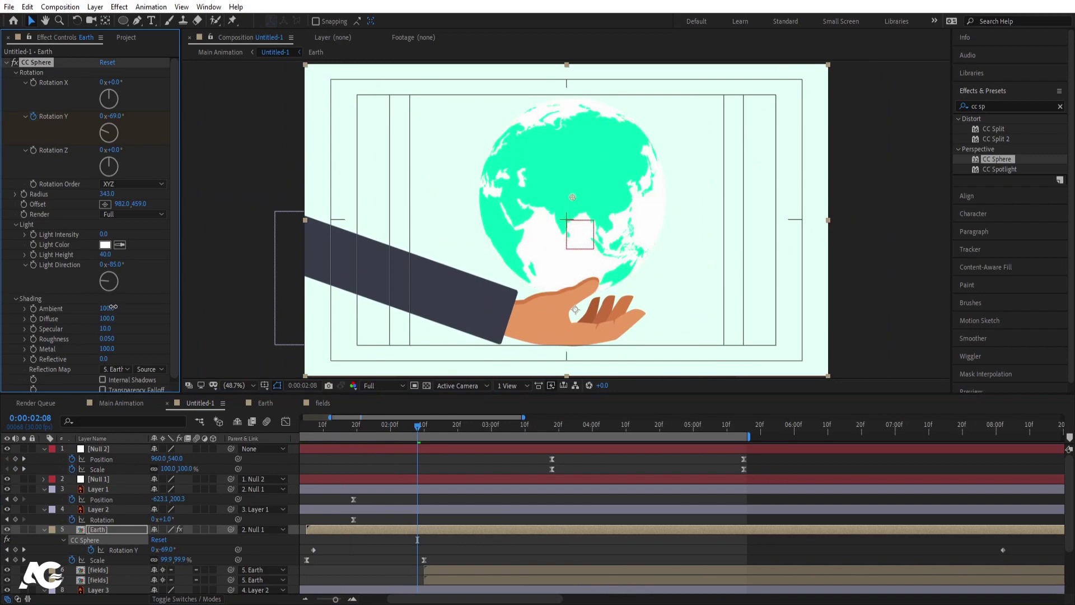
- Set the Earth's CC Sphere Light Intensity to 5 and preview the shading through the animation
key("minus")
left_click(105, 234)
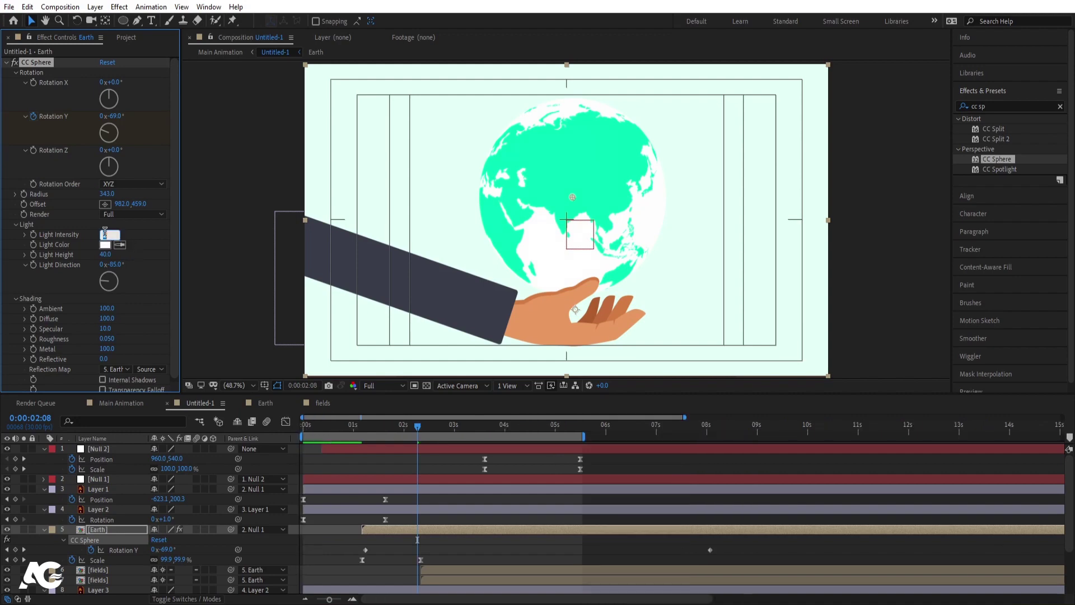
key("space")
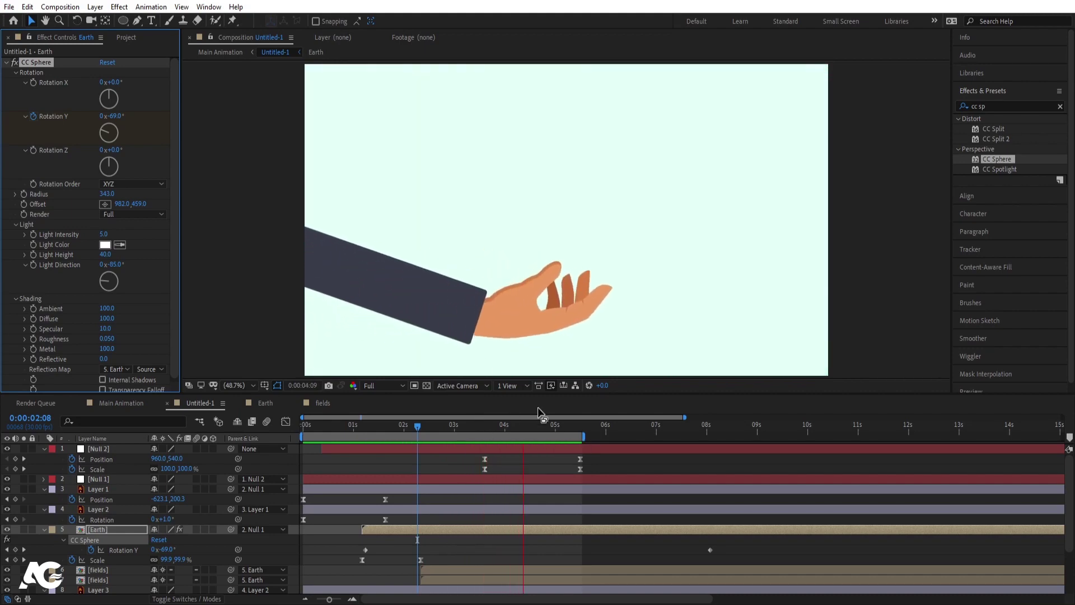
key("space")
- End the work area at the last zoom keyframe, 0:00:05:15, and preview the animation again
left_click(580, 429)
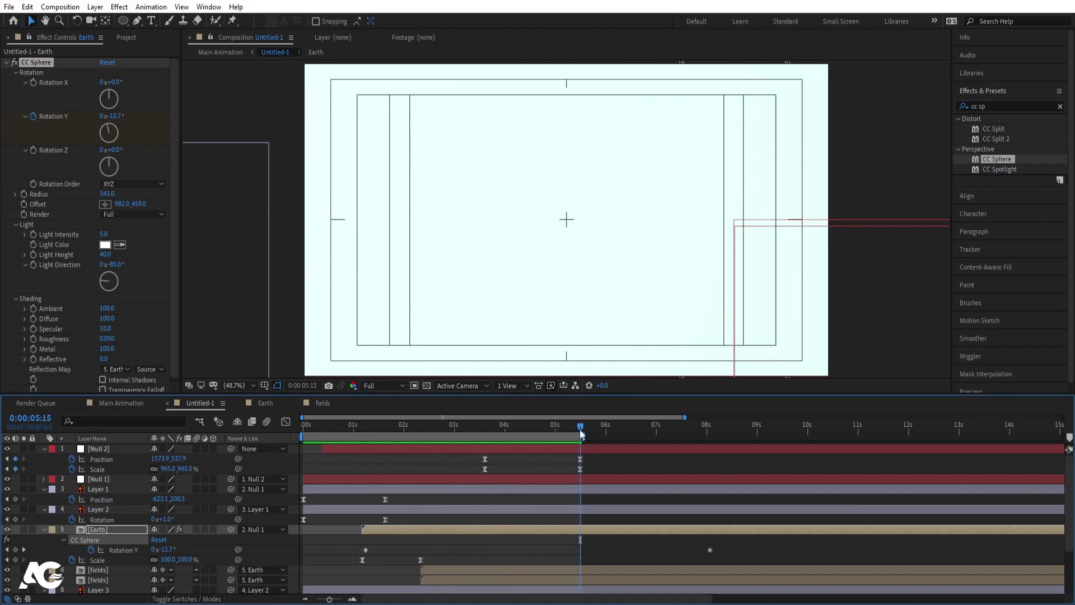
key("n")
key("space")
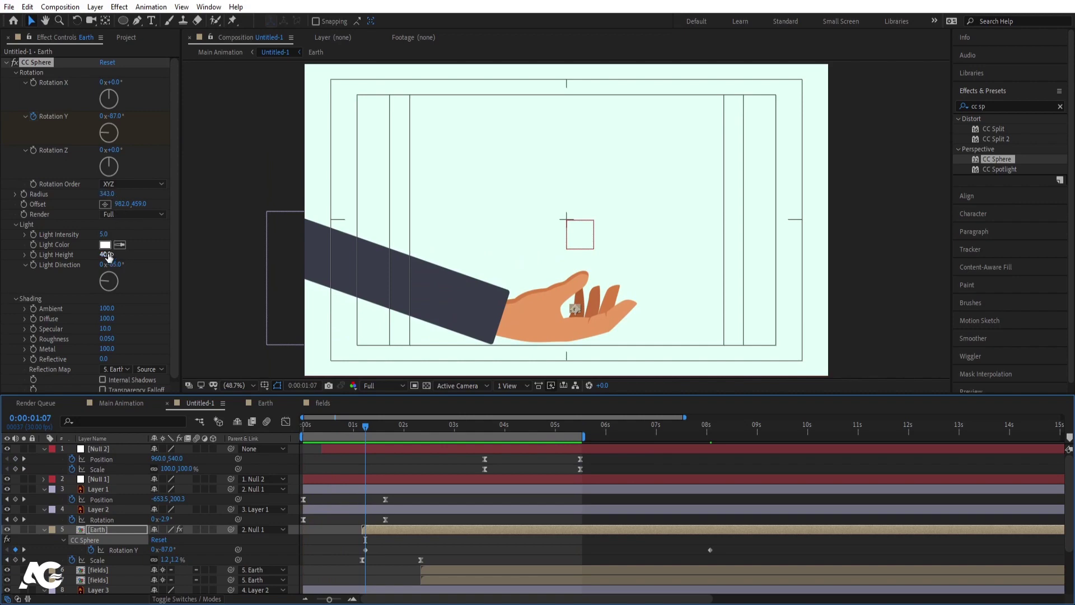
- Set the Earth's CC Sphere Light Intensity to 0 and preview the flat-lit result
left_click_drag(105, 237, 3, 249)
key("space")
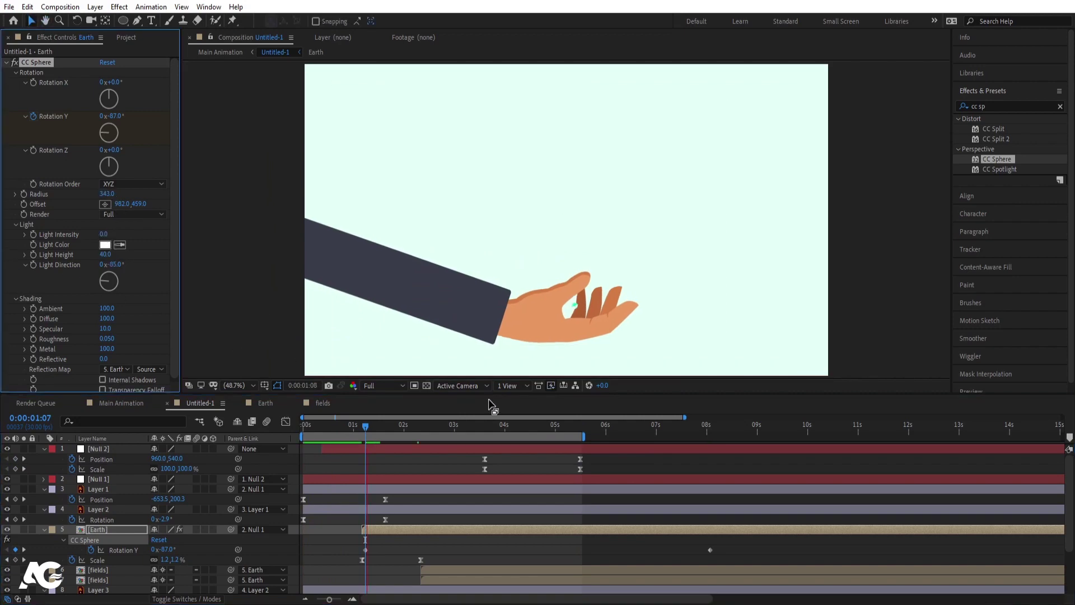